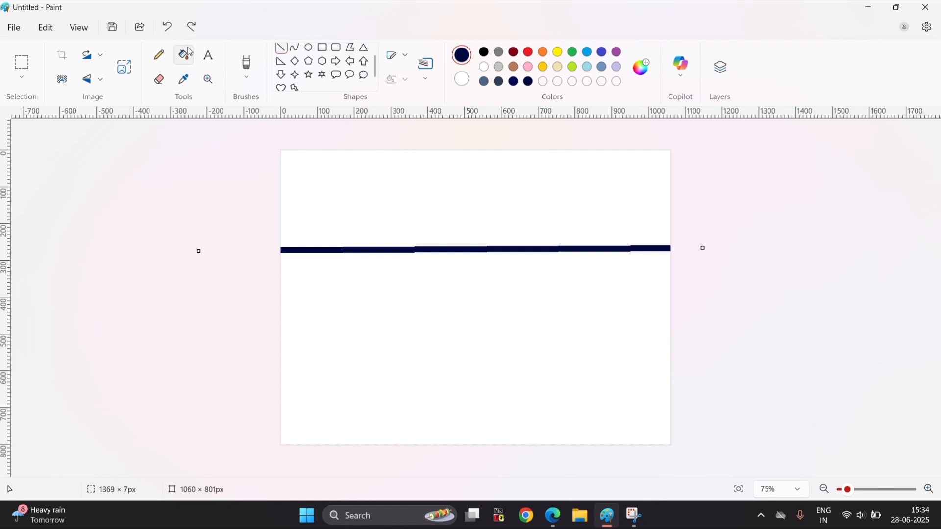
# - Fill the area above the dividing line with black
pyautogui.click(367, 190)
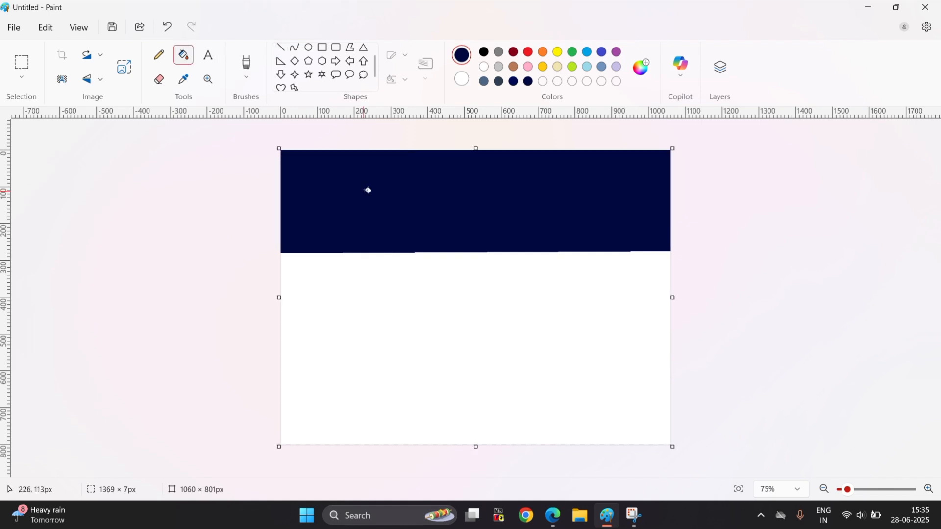
pyautogui.click(484, 51)
pyautogui.click(434, 160)
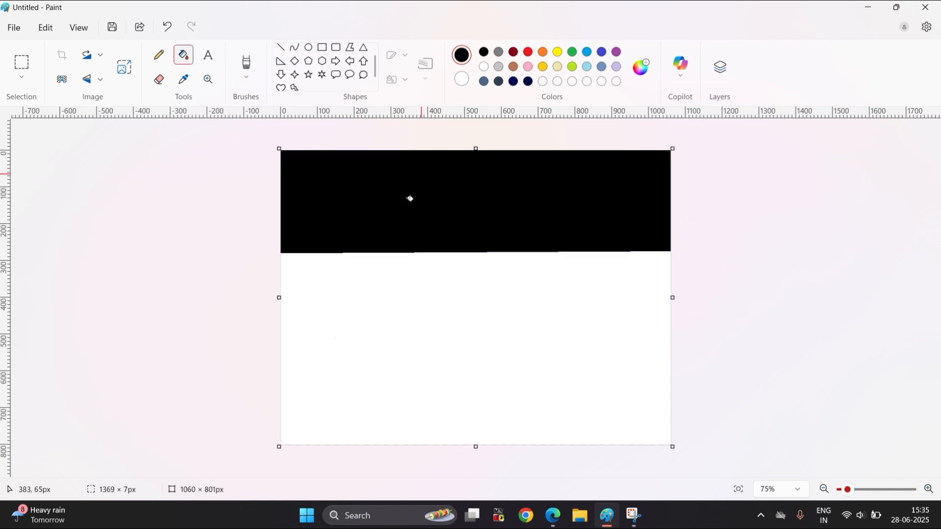
# - Discard the stray line stroke and mix a dark blue, #000A54, as the drawing color
pyautogui.click(281, 47)
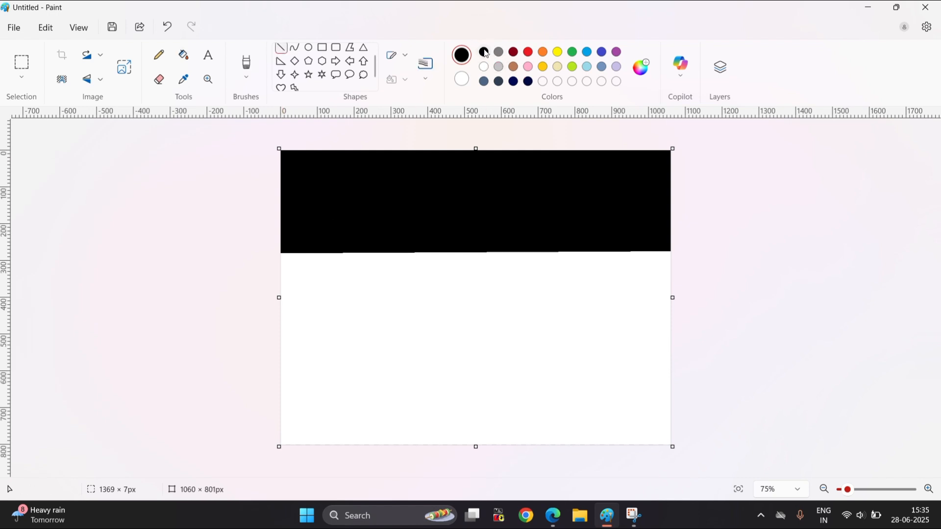
pyautogui.moveTo(282, 318)
pyautogui.mouseDown()
pyautogui.moveTo(467, 313)
pyautogui.moveTo(274, 318)
pyautogui.mouseUp()
pyautogui.hotkey('ctrl', 'z')
pyautogui.click(640, 68)
pyautogui.click(472, 324)
pyautogui.moveTo(505, 198)
pyautogui.mouseDown()
pyautogui.moveTo(506, 217)
pyautogui.moveTo(505, 205)
pyautogui.mouseUp()
pyautogui.click(395, 418)
# - Try to line off a band below the black area and fill it with the dark blue #000A54
pyautogui.moveTo(283, 322); pyautogui.dragTo(676, 319)
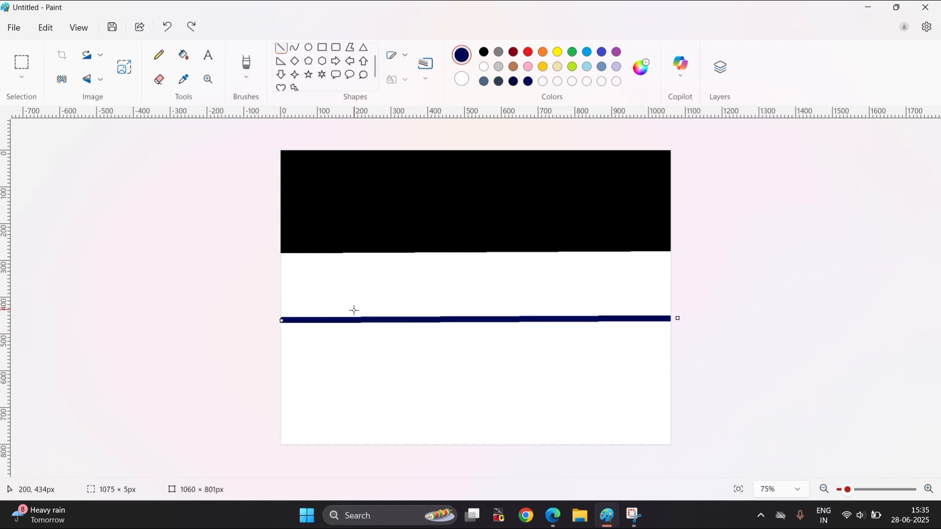
pyautogui.moveTo(281, 319); pyautogui.dragTo(228, 321)
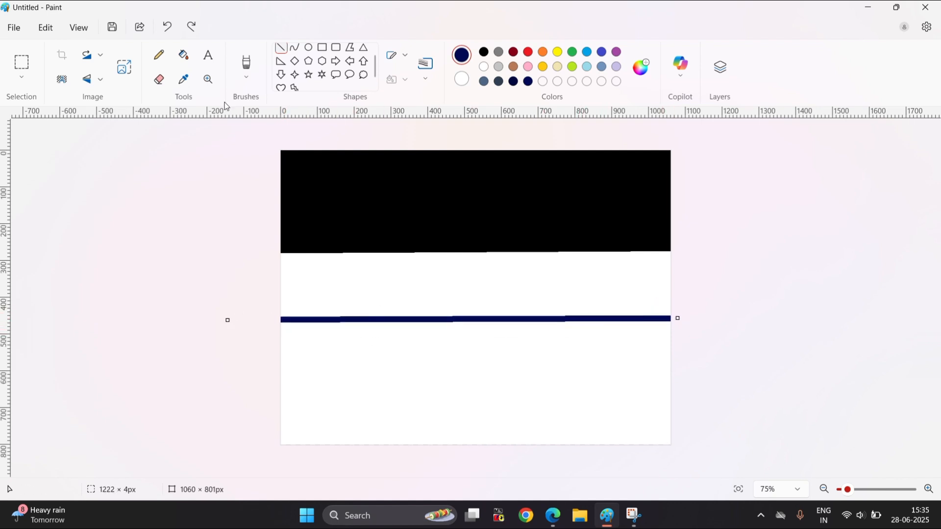
pyautogui.click(181, 53)
pyautogui.click(365, 270)
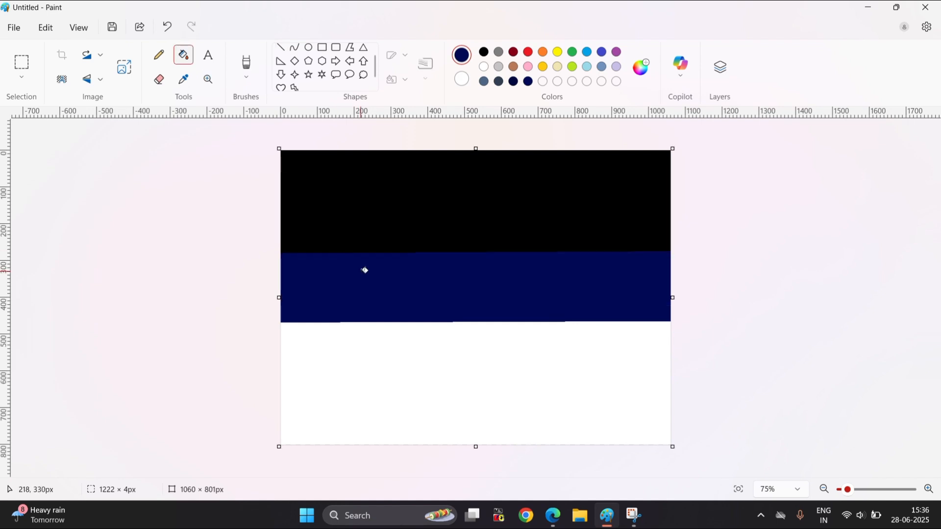
pyautogui.click(167, 26)
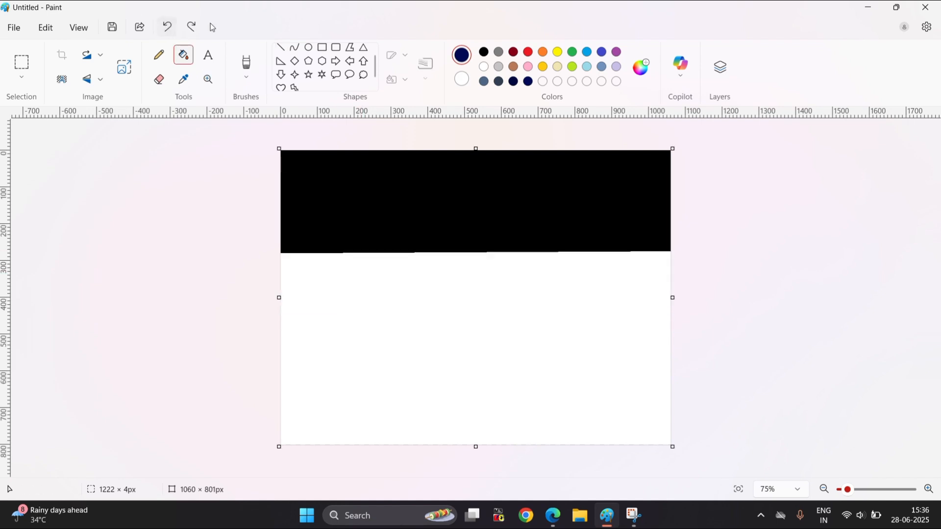
# - Draw a canvas-wide line about 1073 × 16 px below the black area in navy #000842 and fill the enclosed band with it
pyautogui.click(640, 67)
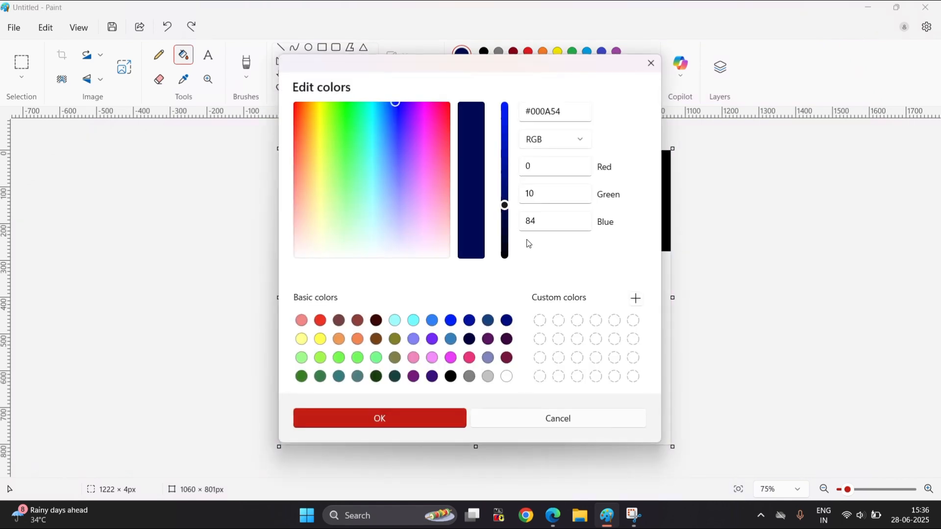
pyautogui.click(507, 220)
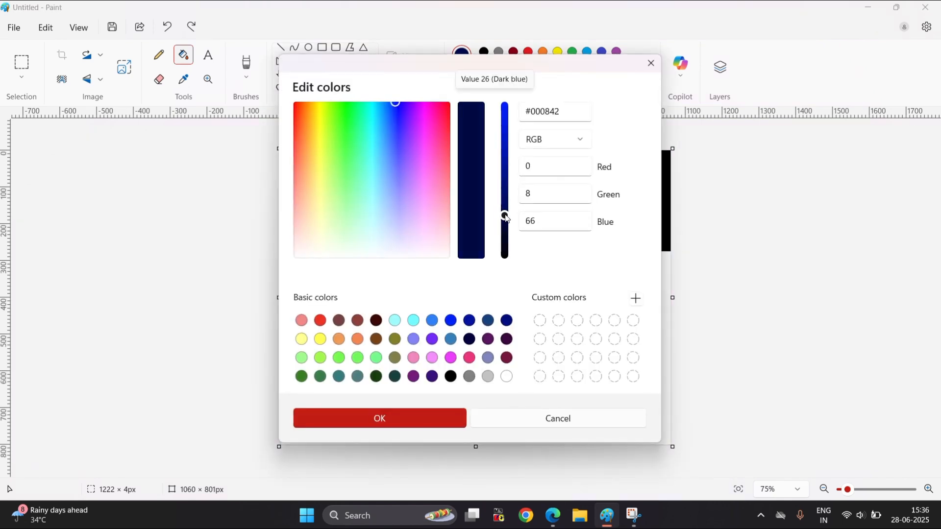
pyautogui.click(448, 418)
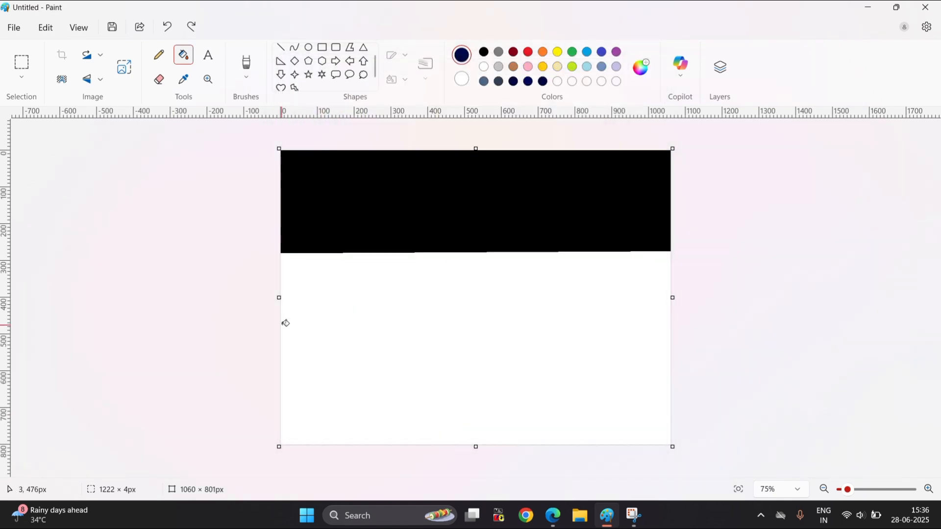
pyautogui.click(279, 48)
pyautogui.moveTo(281, 325); pyautogui.dragTo(677, 321)
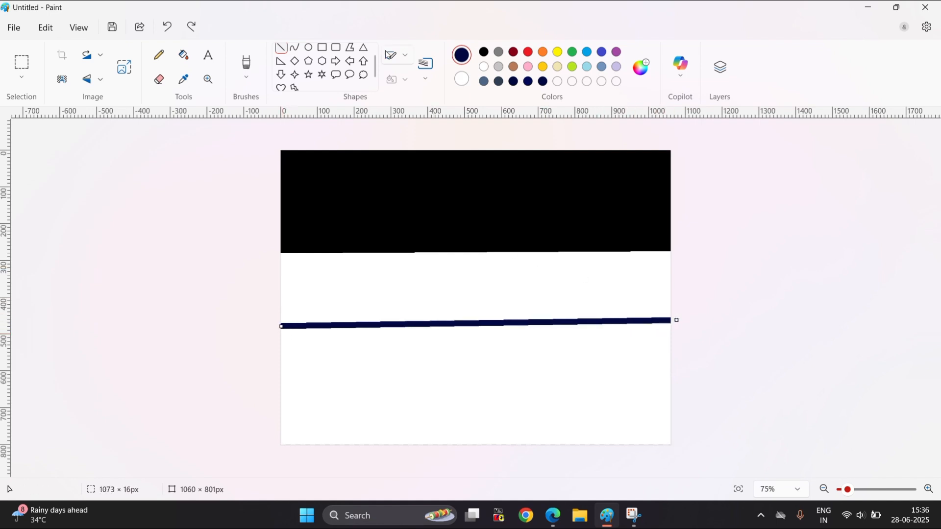
pyautogui.click(184, 55)
pyautogui.click(370, 275)
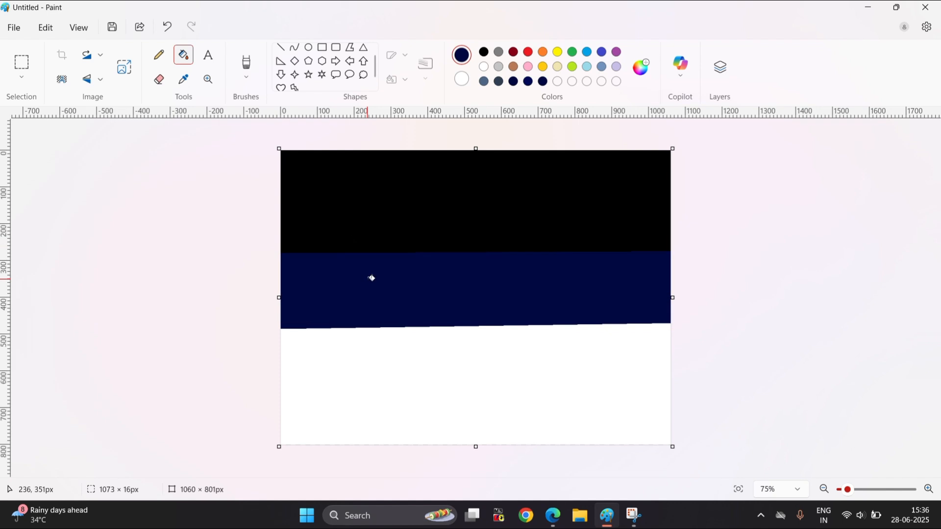
# - Try to line off a third band below the navy one and fill it with a brighter blue
pyautogui.click(281, 47)
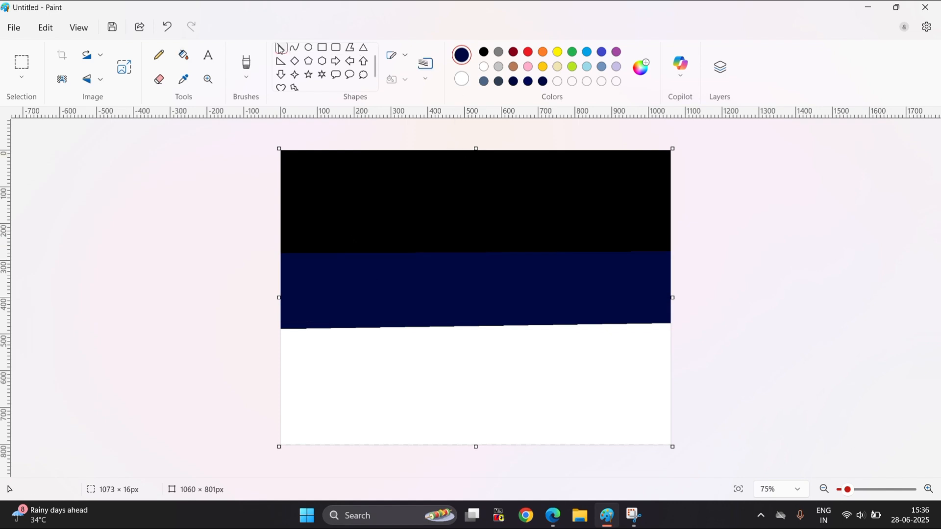
pyautogui.click(641, 68)
pyautogui.moveTo(504, 184); pyautogui.dragTo(506, 184)
pyautogui.click(411, 417)
pyautogui.moveTo(282, 383); pyautogui.dragTo(728, 377)
pyautogui.moveTo(282, 383); pyautogui.dragTo(128, 387)
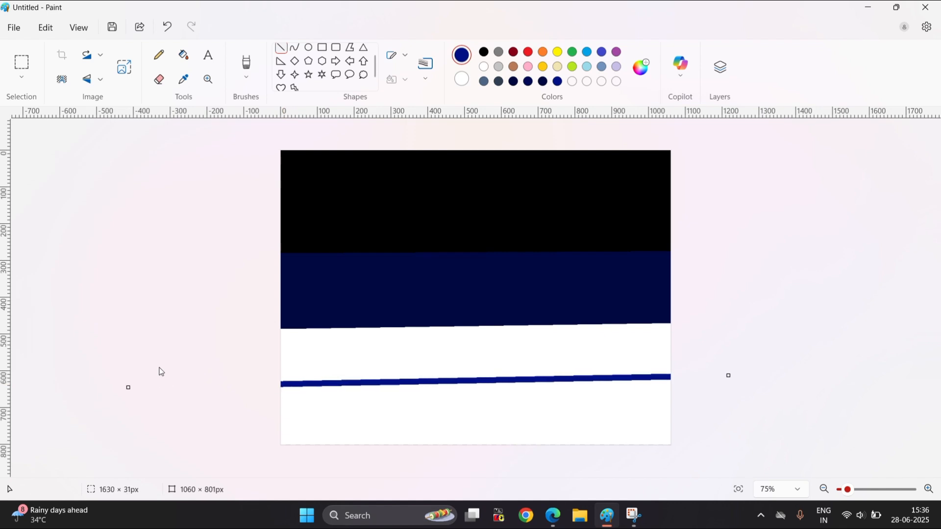
pyautogui.click(184, 55)
pyautogui.click(346, 347)
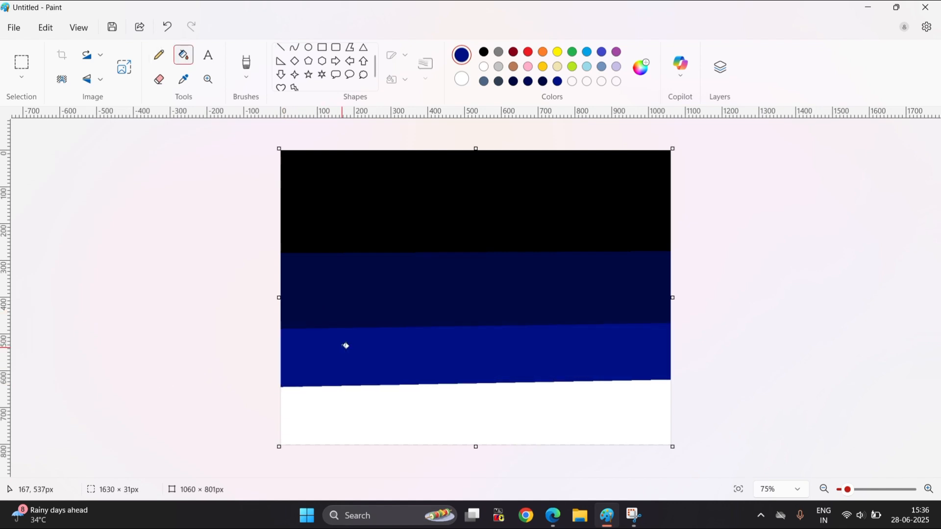
pyautogui.click(167, 27)
pyautogui.click(167, 27)
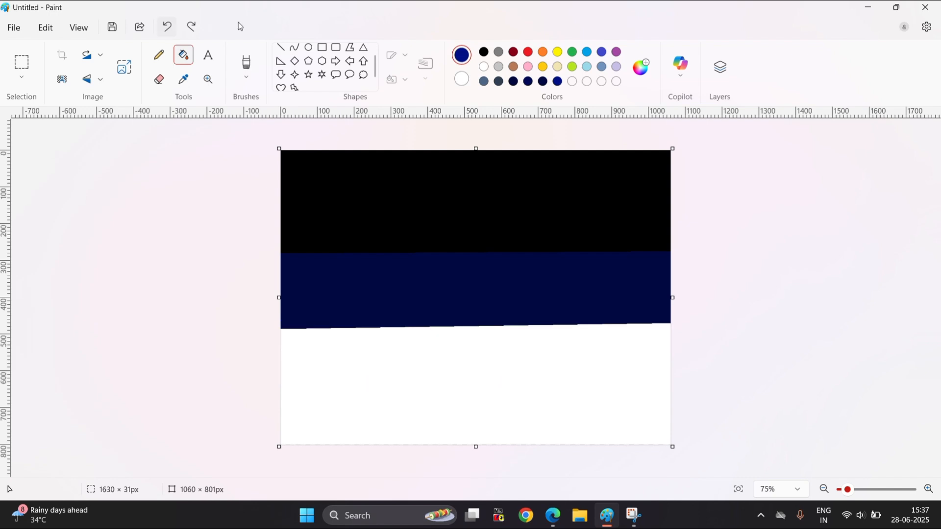
# - Fill a third band below the navy one with blue #000D69, bounded by a line about 1280 × 7 px, and the remaining area with black
pyautogui.click(651, 76)
pyautogui.click(506, 195)
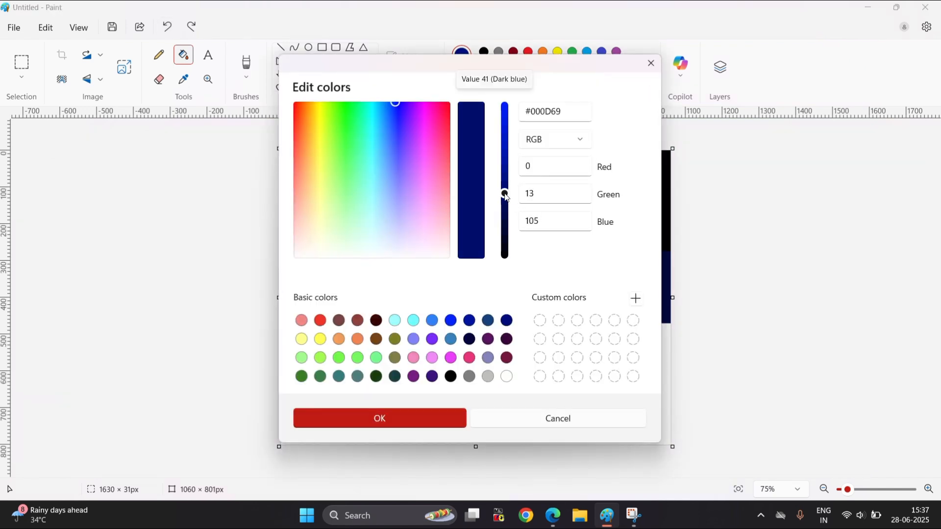
pyautogui.click(400, 420)
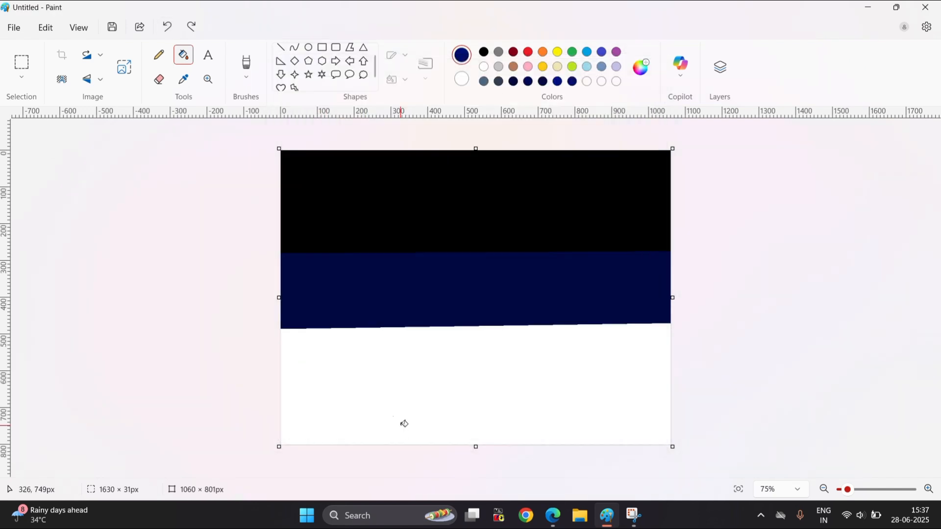
pyautogui.click(280, 47)
pyautogui.moveTo(281, 387); pyautogui.dragTo(752, 385)
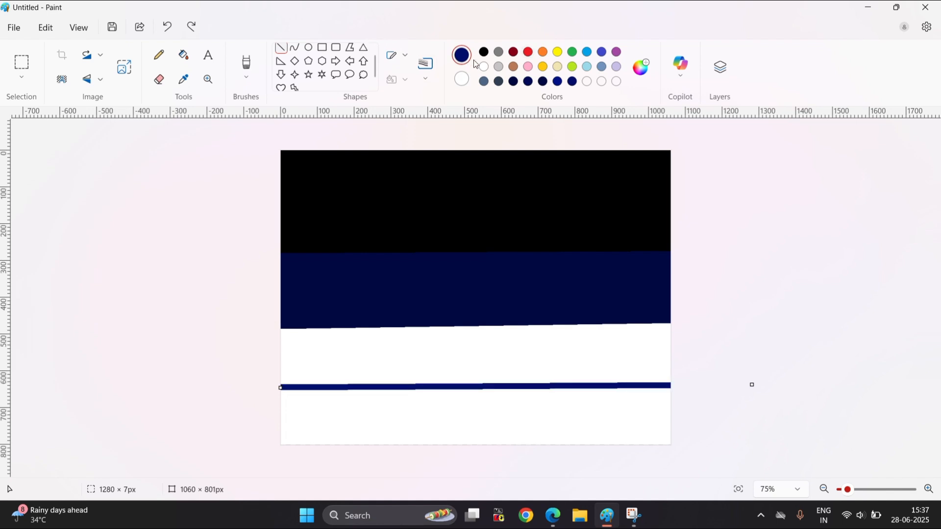
pyautogui.click(184, 54)
pyautogui.click(352, 361)
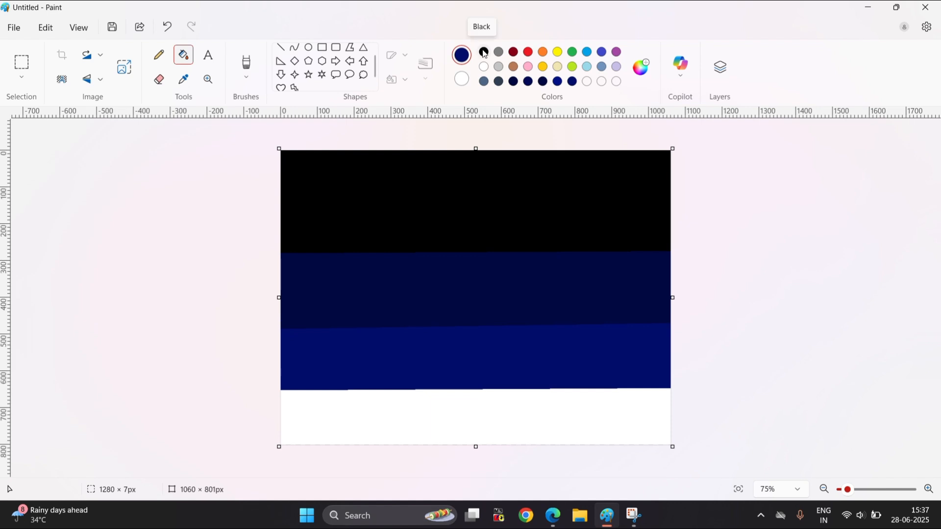
pyautogui.click(314, 405)
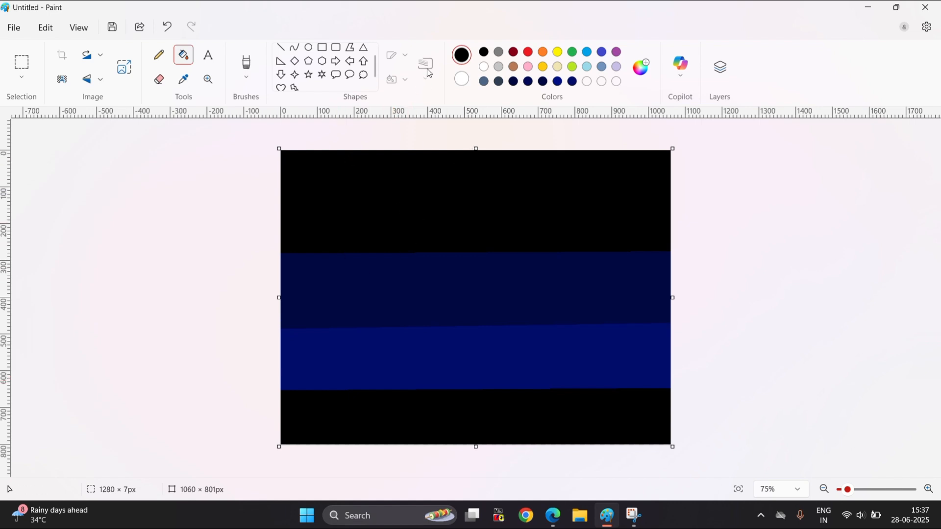
# - Try to paint a thick black brush stroke at the start of the navy band
pyautogui.click(247, 78)
pyautogui.click(296, 127)
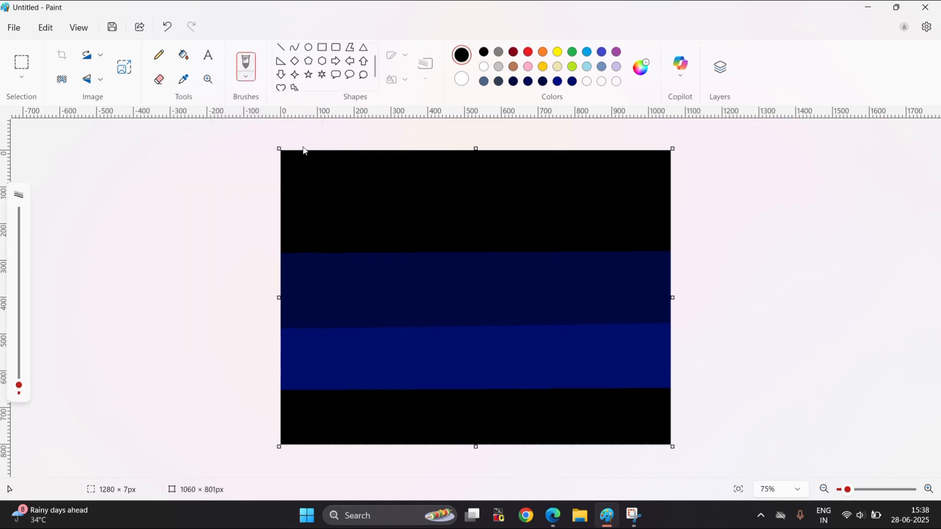
pyautogui.moveTo(292, 240)
pyautogui.mouseDown()
pyautogui.moveTo(316, 254)
pyautogui.moveTo(347, 239)
pyautogui.moveTo(349, 332)
pyautogui.mouseUp()
pyautogui.click(19, 260)
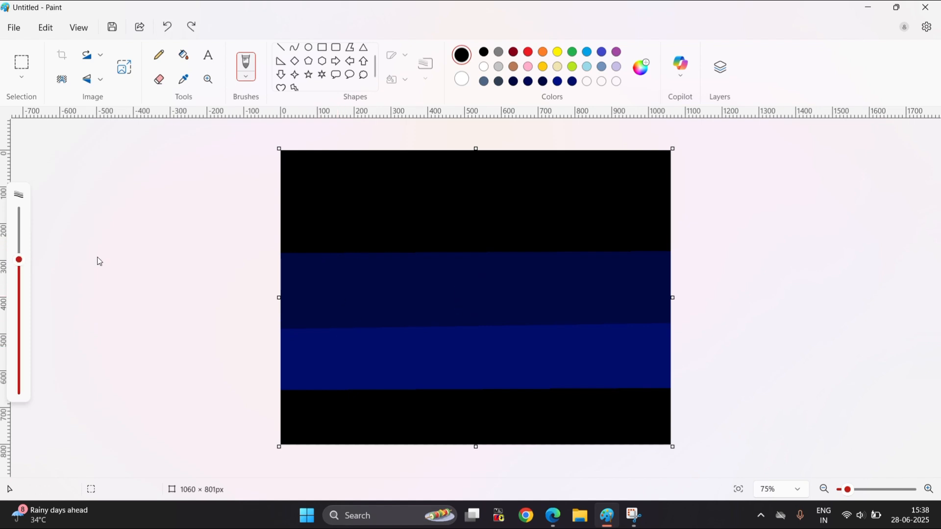
pyautogui.click(19, 309)
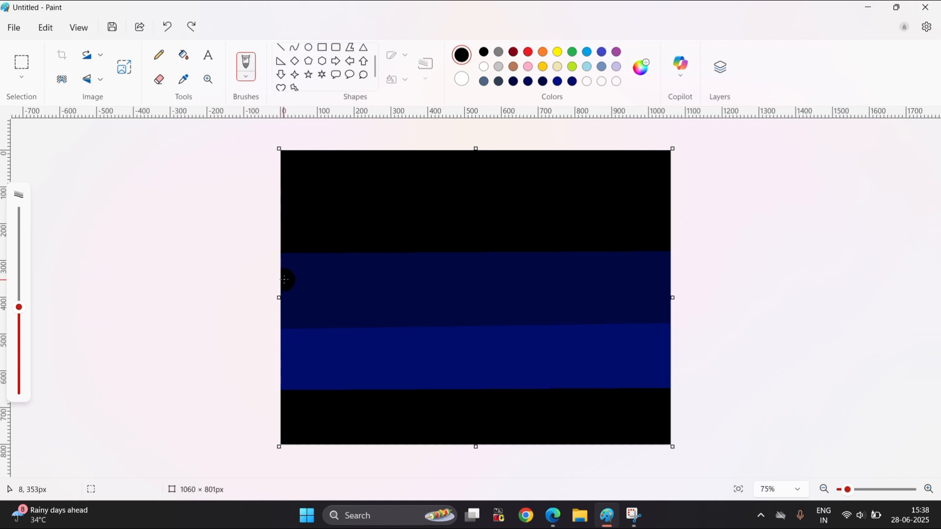
pyautogui.moveTo(294, 282); pyautogui.dragTo(353, 309)
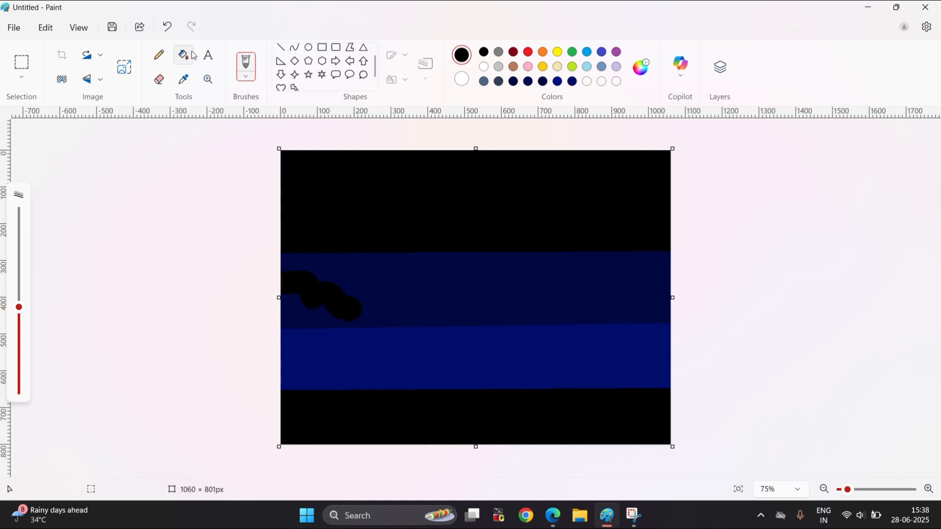
pyautogui.click(167, 28)
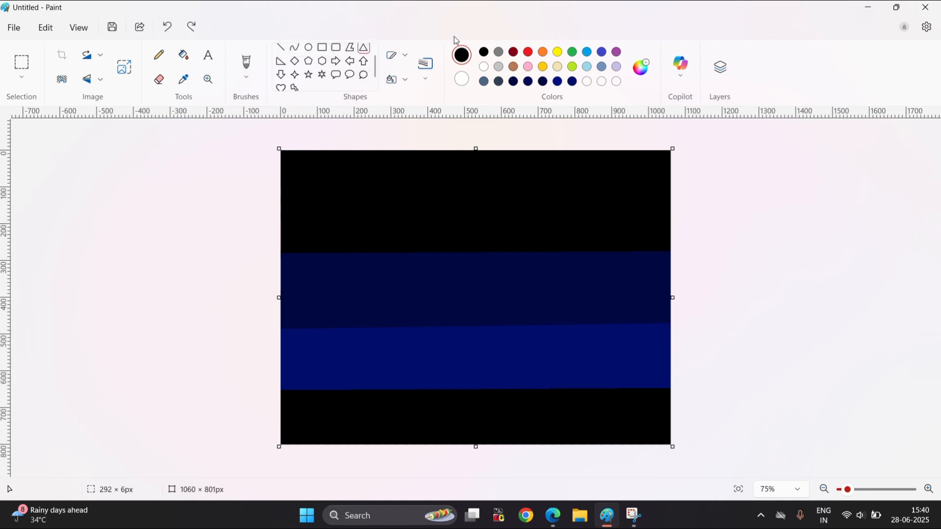
# - Draw a white circle outline about 439 × 437 px over the middle of the striped background
pyautogui.click(484, 68)
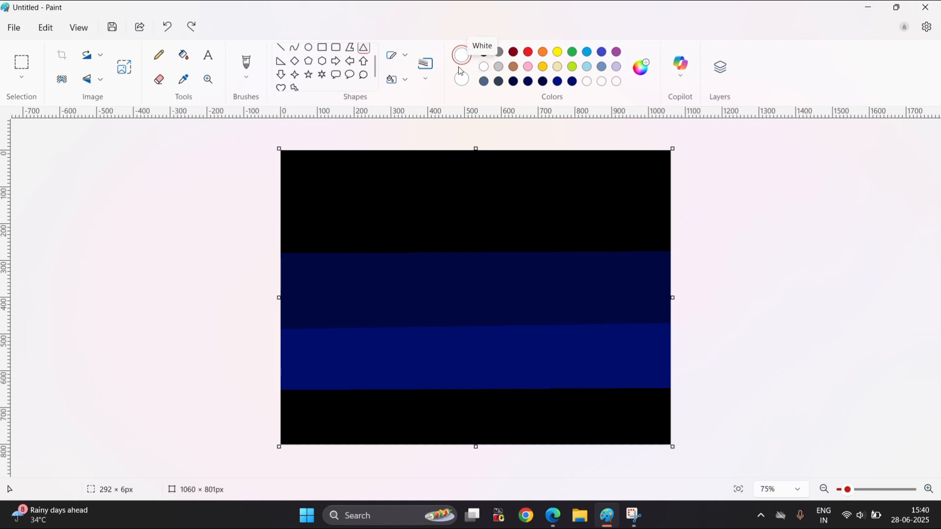
pyautogui.click(308, 48)
pyautogui.moveTo(371, 206); pyautogui.dragTo(536, 370)
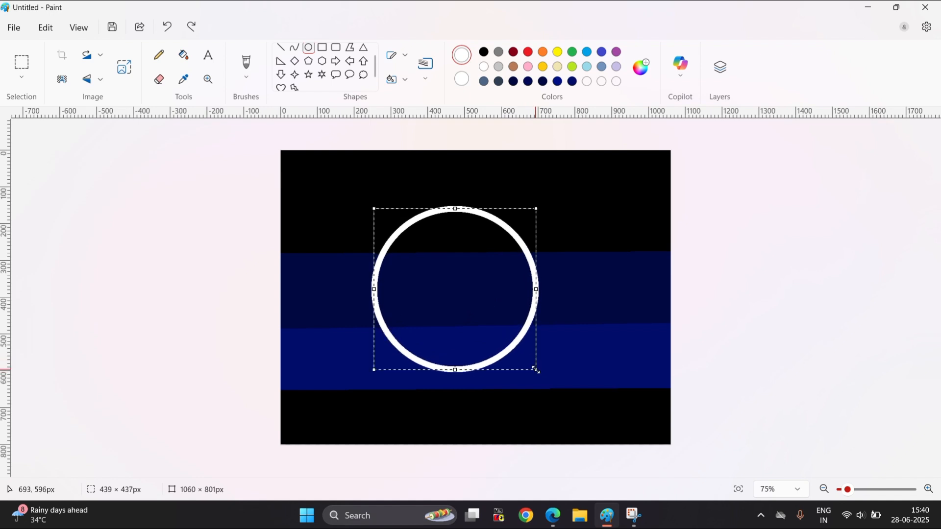
pyautogui.click(232, 279)
# - Fill every section inside the circle outline with white
pyautogui.scroll(3, 227, 273)
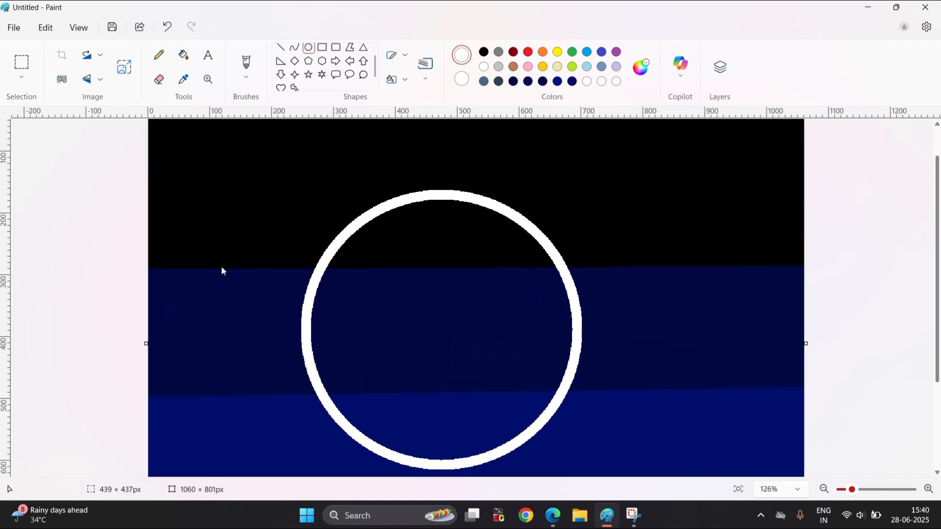
pyautogui.click(183, 54)
pyautogui.click(397, 281)
pyautogui.click(407, 252)
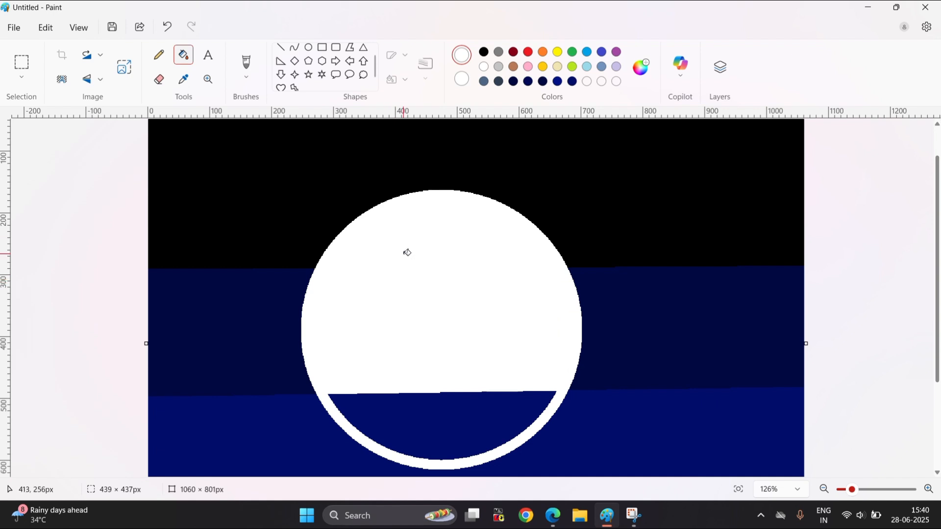
pyautogui.click(421, 418)
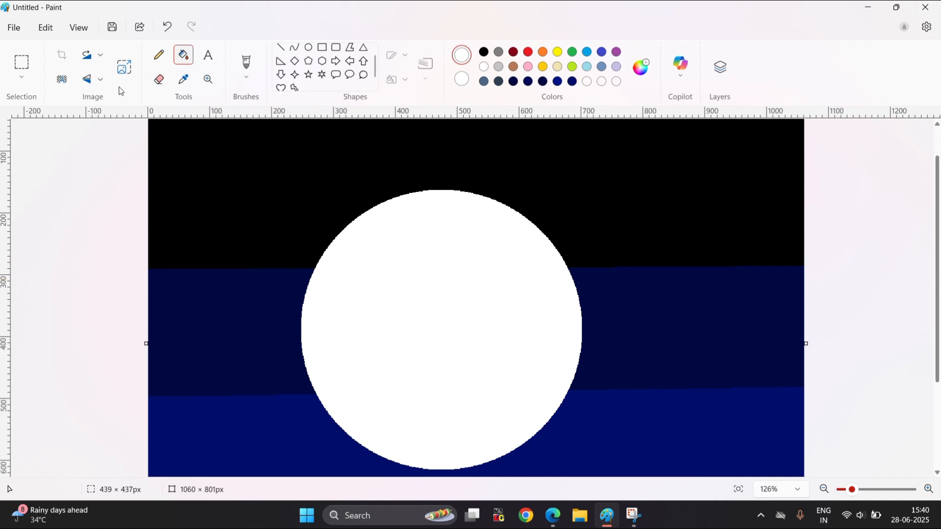
# - Brush gray #666666 shading onto the lower part of the white circle and undo the last stroke
pyautogui.click(251, 80)
pyautogui.click(251, 101)
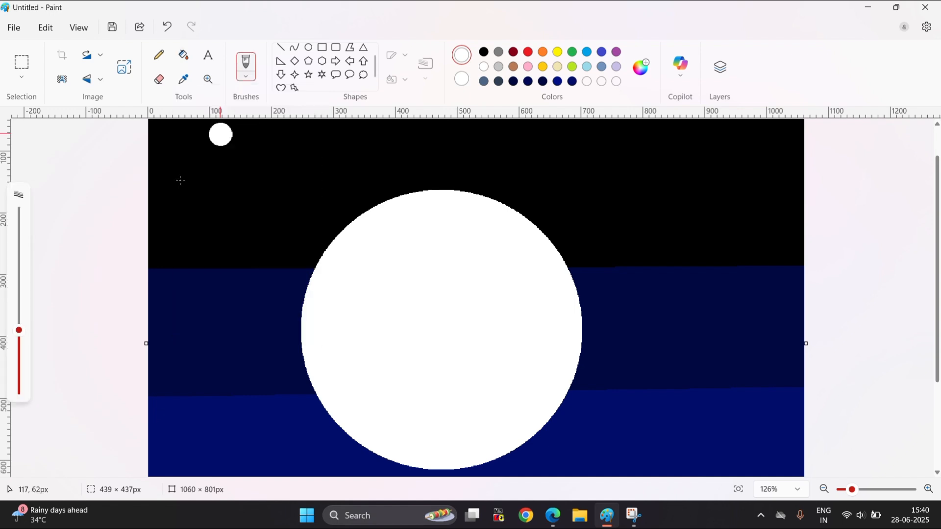
pyautogui.click(498, 67)
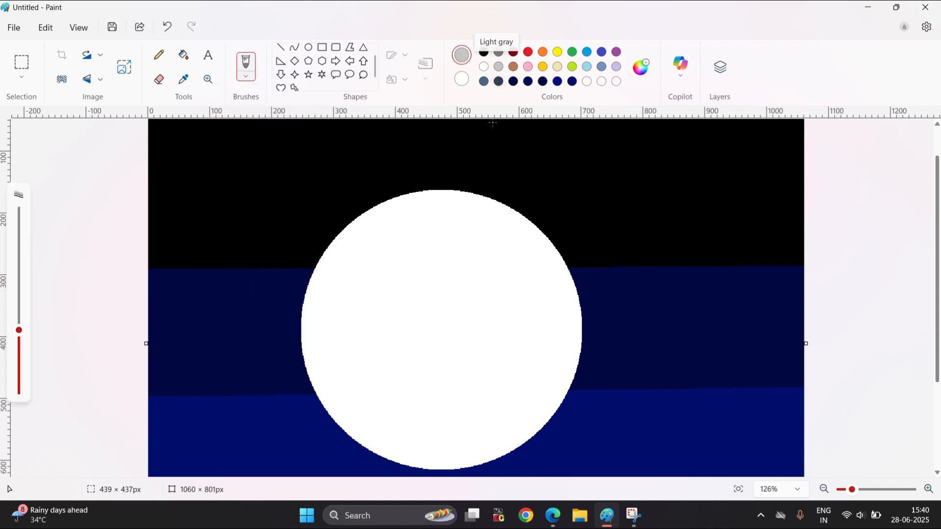
pyautogui.click(641, 67)
pyautogui.click(504, 196)
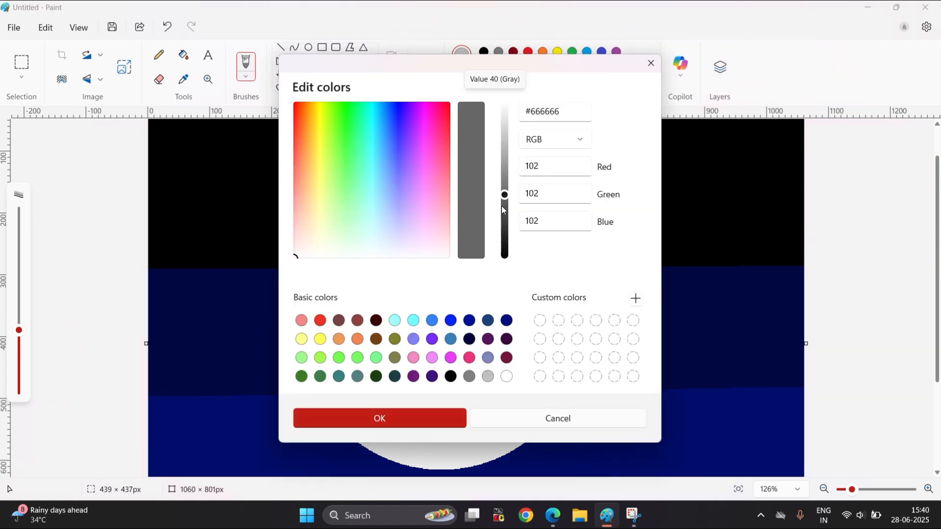
pyautogui.click(390, 420)
pyautogui.moveTo(411, 448)
pyautogui.mouseDown()
pyautogui.moveTo(431, 431)
pyautogui.moveTo(416, 414)
pyautogui.moveTo(443, 411)
pyautogui.moveTo(509, 371)
pyautogui.moveTo(577, 368)
pyautogui.moveTo(509, 438)
pyautogui.moveTo(490, 473)
pyautogui.mouseUp()
pyautogui.click(166, 27)
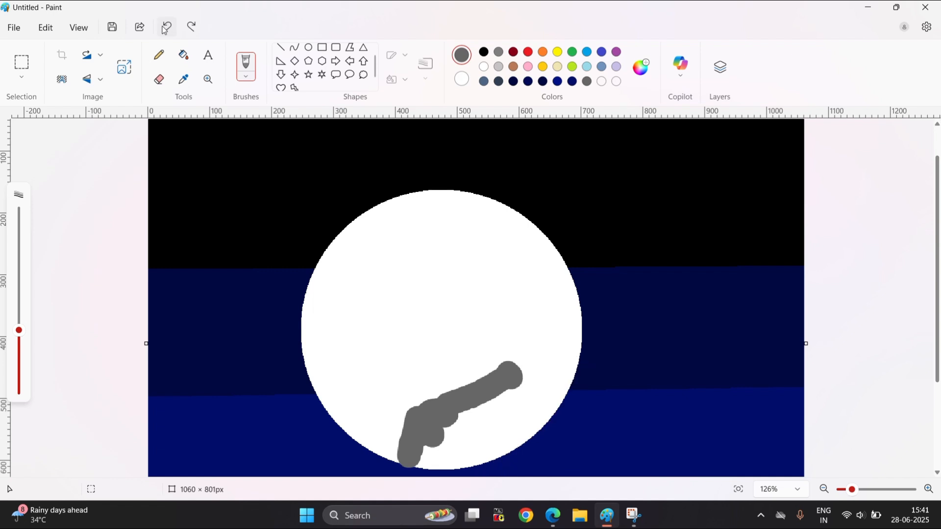
# - Undo the gray brush strokes on the moon, back to before its lower section was filled
pyautogui.click(165, 27)
pyautogui.click(166, 28)
pyautogui.click(166, 28)
pyautogui.click(165, 27)
pyautogui.click(166, 27)
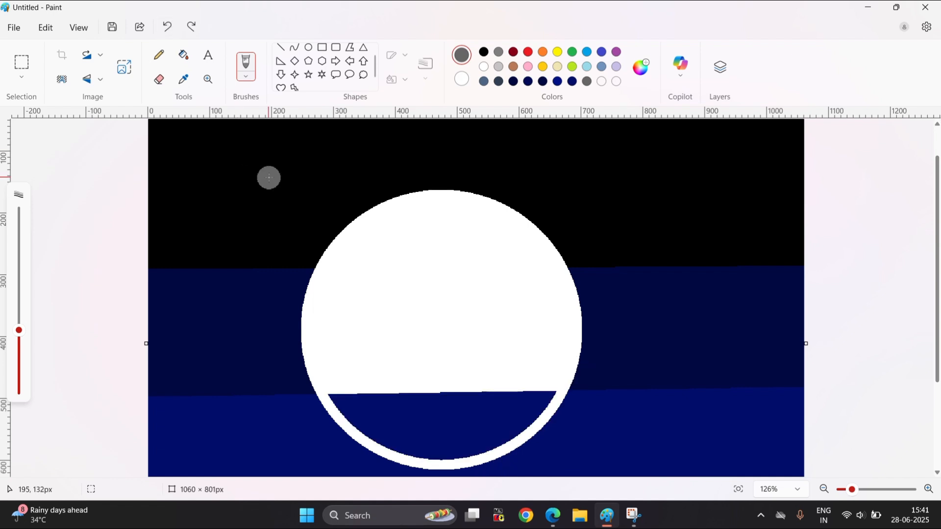
# - Fill the lower section of the moon with white
pyautogui.click(444, 78)
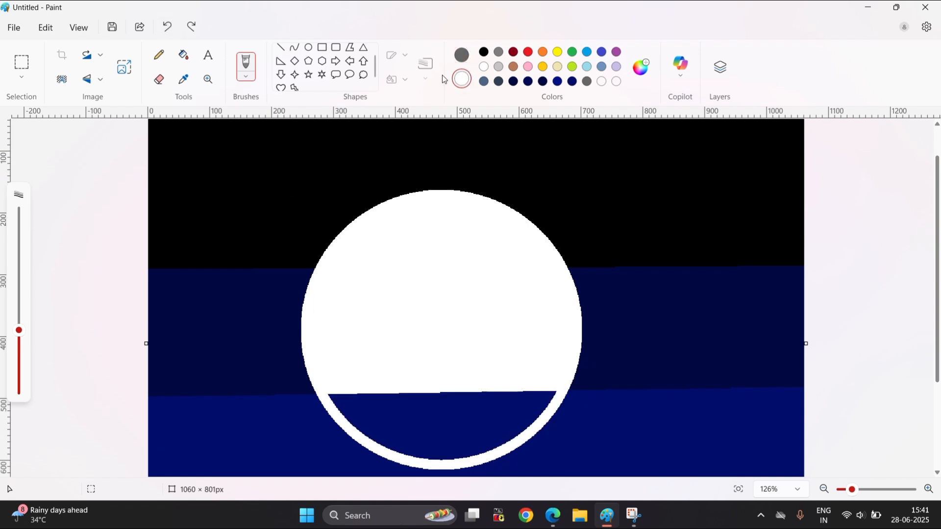
pyautogui.click(183, 55)
pyautogui.click(446, 401)
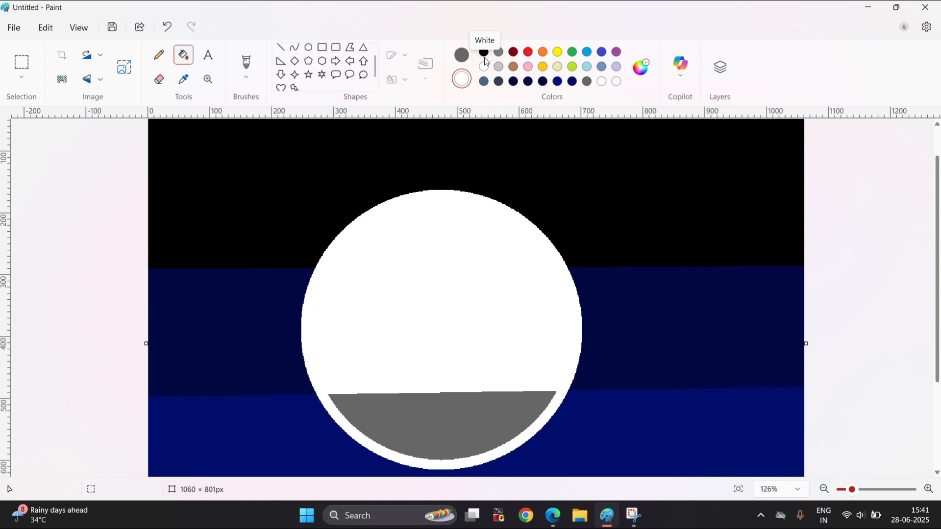
pyautogui.click(462, 54)
pyautogui.click(484, 68)
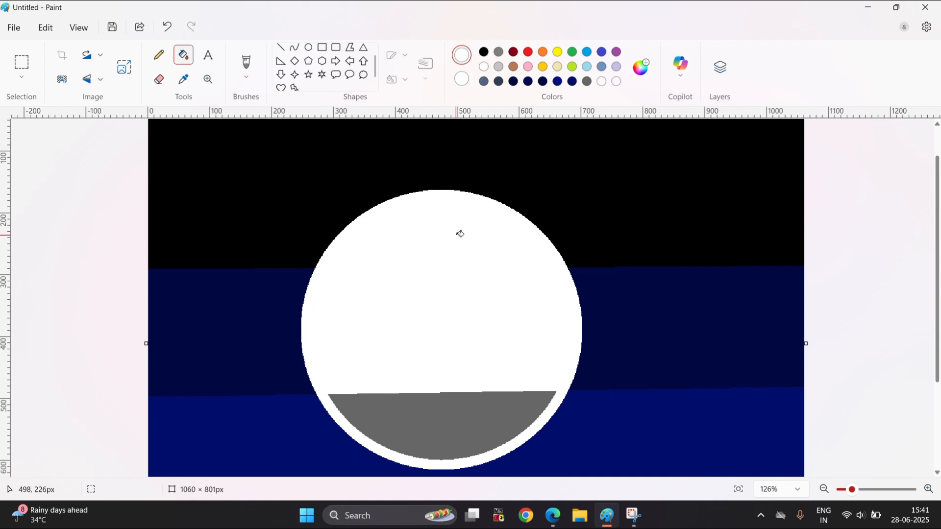
pyautogui.click(424, 422)
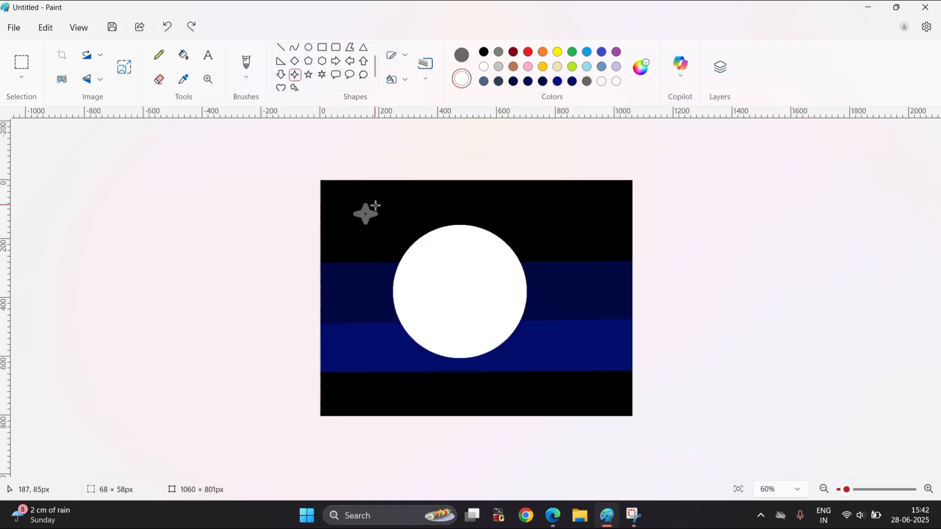
# - Recolor the four-point star in the black sky white and draw more white stars across the sky right of the moon
pyautogui.click(461, 55)
pyautogui.click(484, 66)
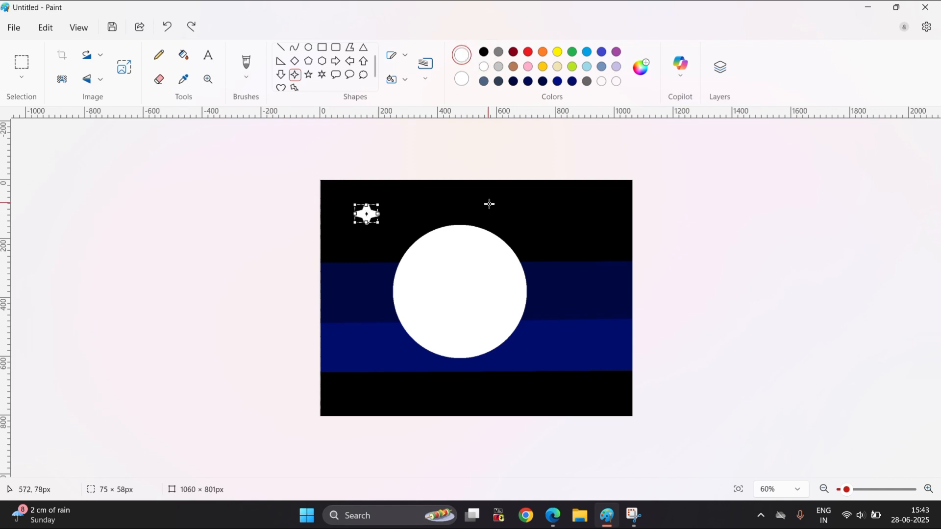
pyautogui.moveTo(504, 216); pyautogui.dragTo(513, 204)
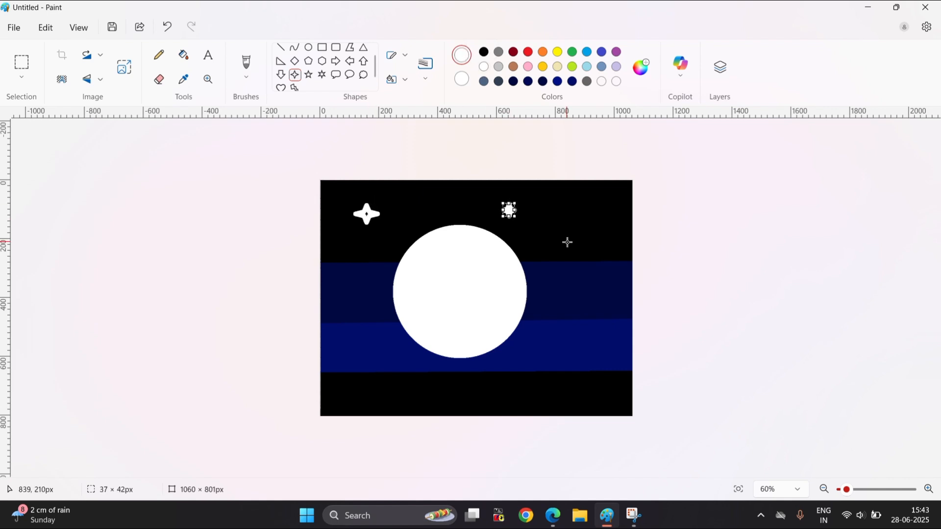
pyautogui.moveTo(567, 242); pyautogui.dragTo(609, 193)
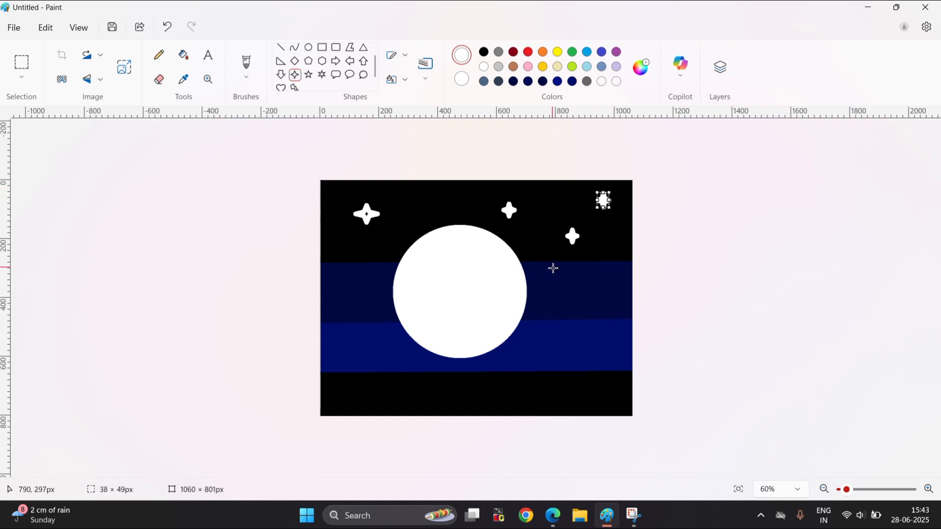
pyautogui.moveTo(553, 277); pyautogui.dragTo(569, 259)
pyautogui.moveTo(581, 301); pyautogui.dragTo(594, 281)
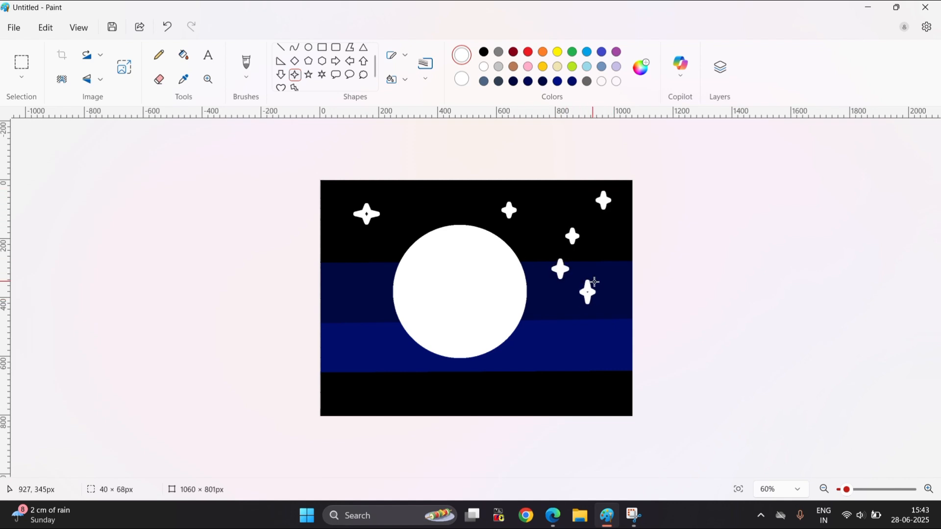
# - Draw small white four-point stars above and along the left side of the moon
pyautogui.moveTo(343, 284); pyautogui.dragTo(437, 194)
pyautogui.moveTo(367, 317); pyautogui.dragTo(373, 300)
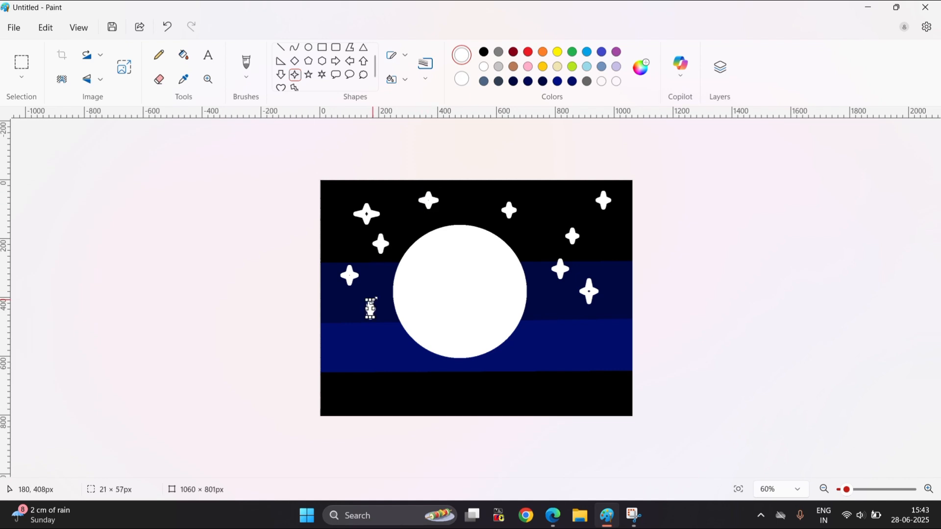
pyautogui.click(336, 329)
pyautogui.moveTo(336, 326); pyautogui.dragTo(343, 312)
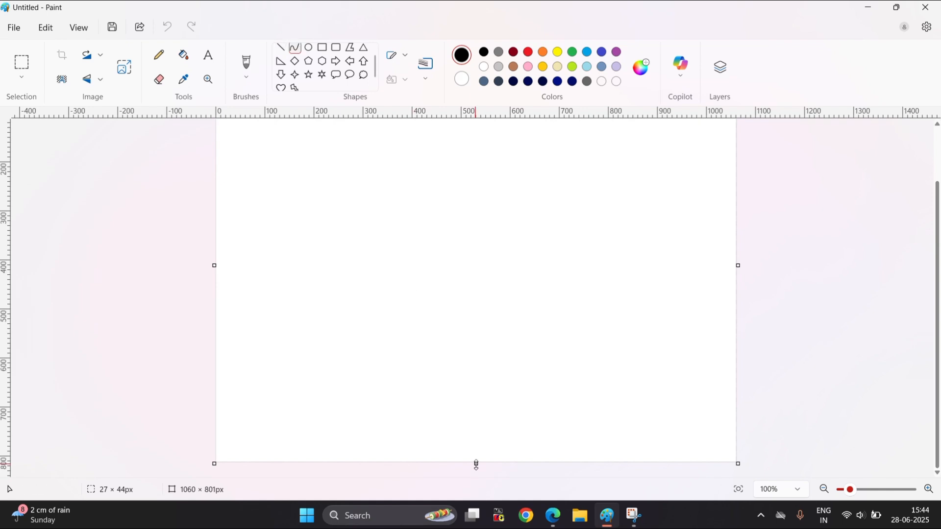
# - Draw a red curve about 566 × 342 px across the canvas's lower-right corner and fill the area beneath it with green
pyautogui.click(529, 52)
pyautogui.moveTo(472, 459); pyautogui.dragTo(744, 294)
pyautogui.moveTo(616, 374); pyautogui.dragTo(605, 336)
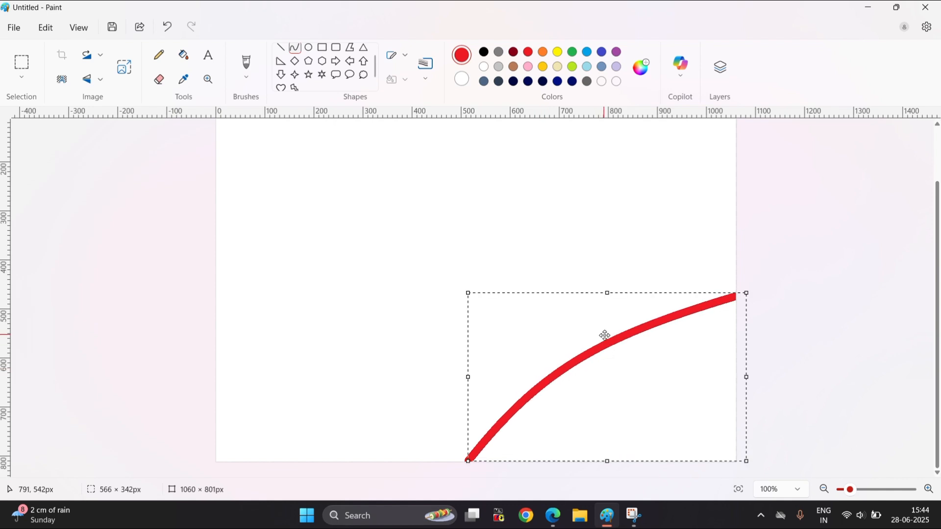
pyautogui.moveTo(682, 311); pyautogui.dragTo(682, 320)
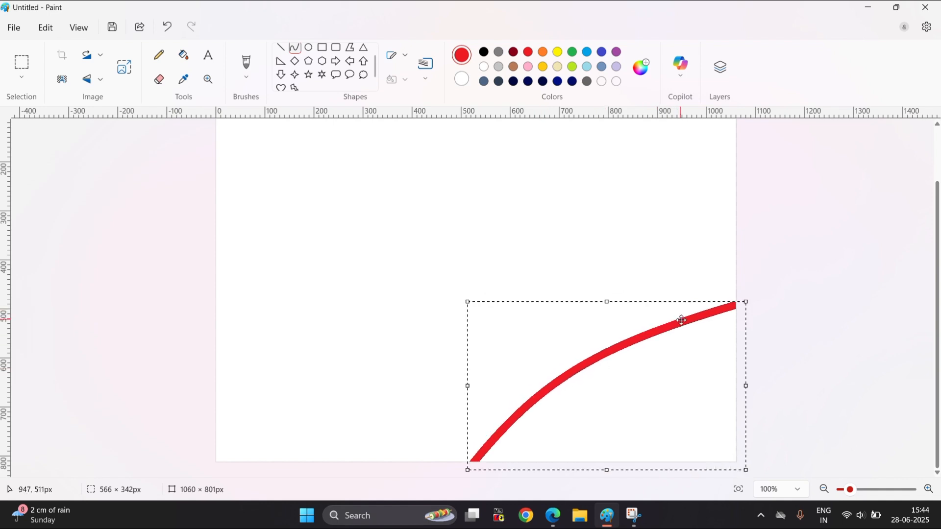
pyautogui.click(807, 241)
pyautogui.click(617, 398)
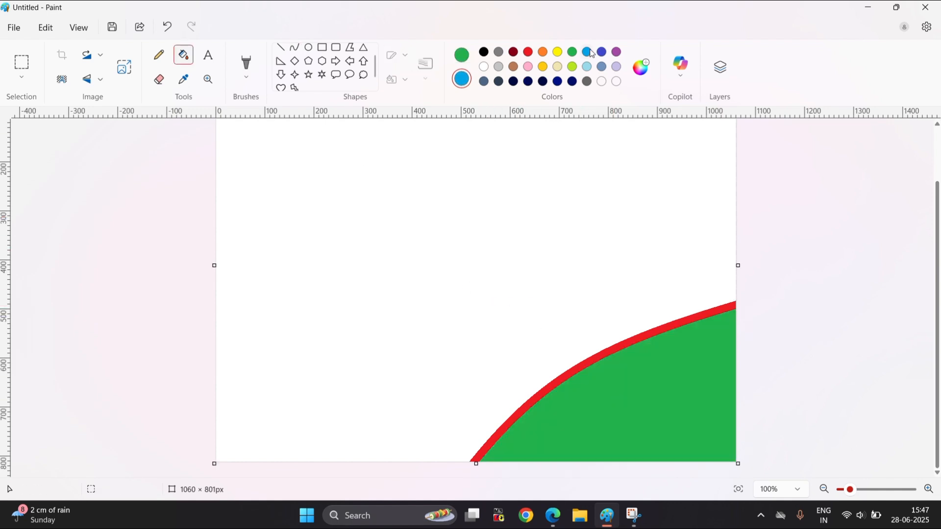
# - Draw a turquoise line across the full canvas width just above the red curve and fill the white area below it with turquoise
pyautogui.click(281, 48)
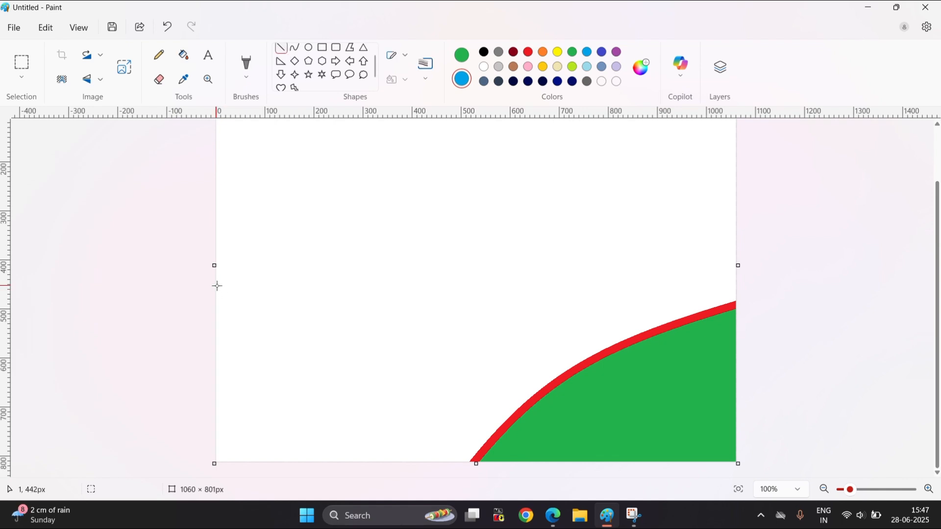
pyautogui.moveTo(216, 282)
pyautogui.mouseDown()
pyautogui.moveTo(353, 259)
pyautogui.moveTo(374, 268)
pyautogui.mouseUp()
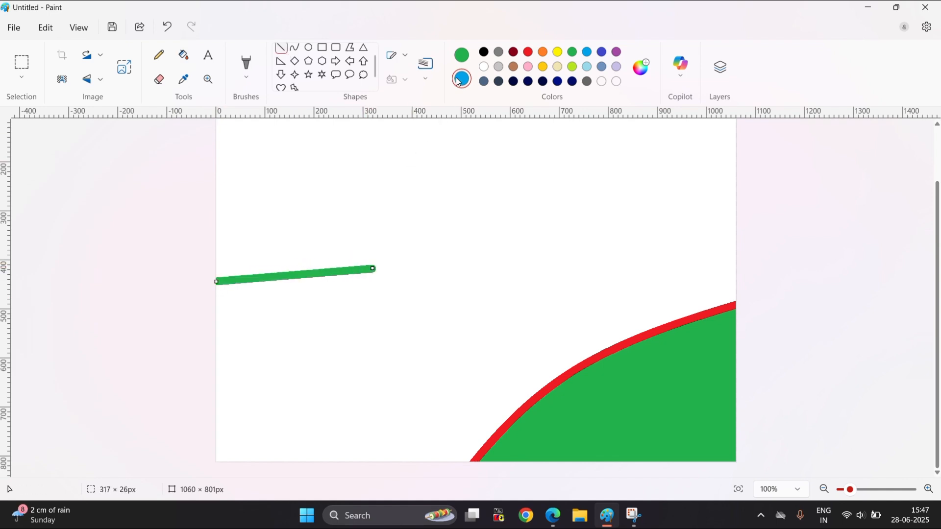
pyautogui.click(461, 56)
pyautogui.click(588, 52)
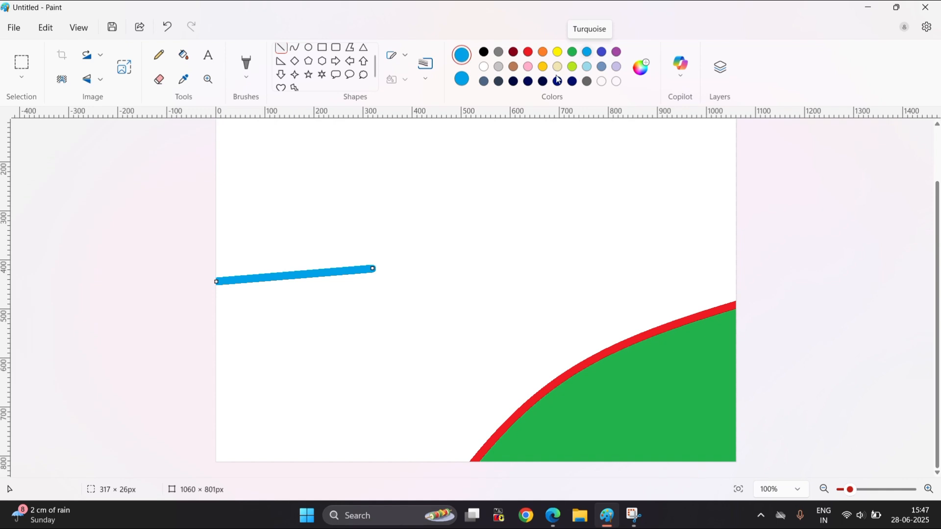
pyautogui.moveTo(374, 269); pyautogui.dragTo(750, 275)
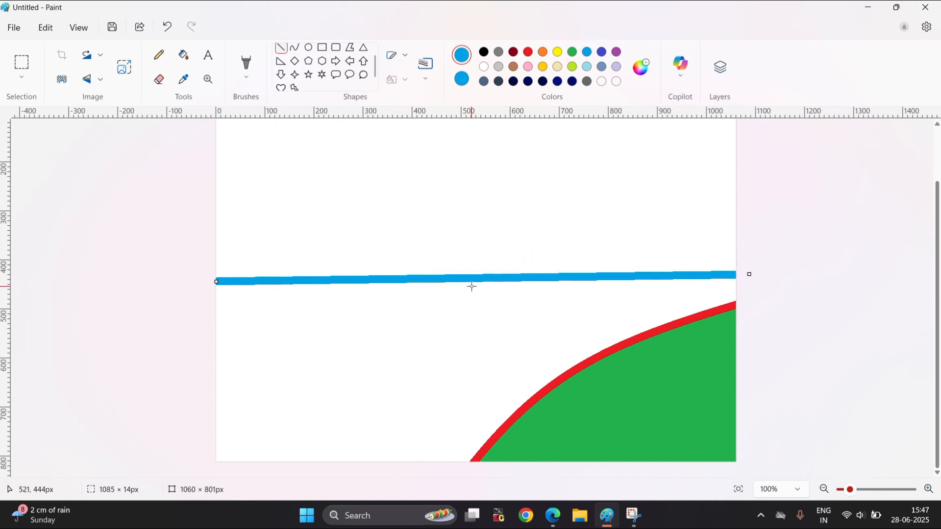
pyautogui.moveTo(474, 282); pyautogui.dragTo(463, 299)
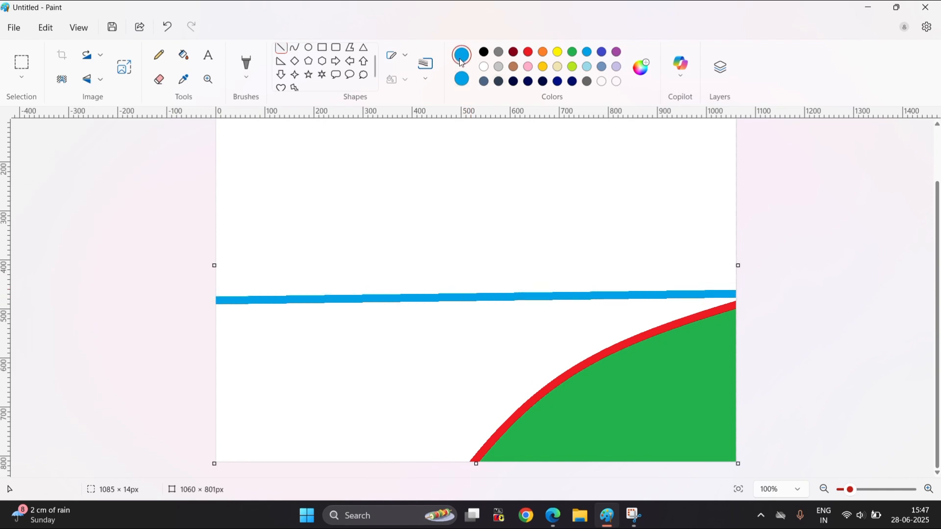
pyautogui.click(184, 55)
pyautogui.click(280, 332)
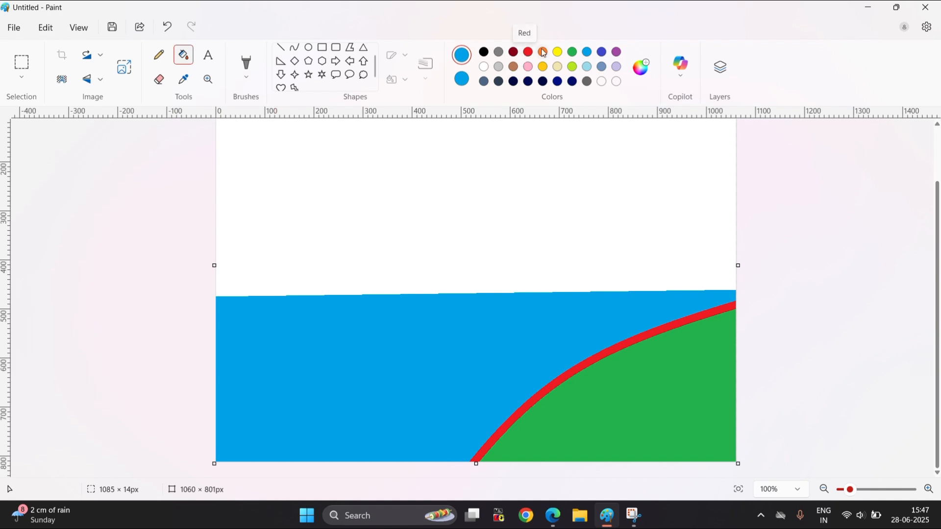
# - Draw a green line across the canvas above the blue area and fill the strip between them with green
pyautogui.click(281, 48)
pyautogui.moveTo(217, 259); pyautogui.dragTo(741, 254)
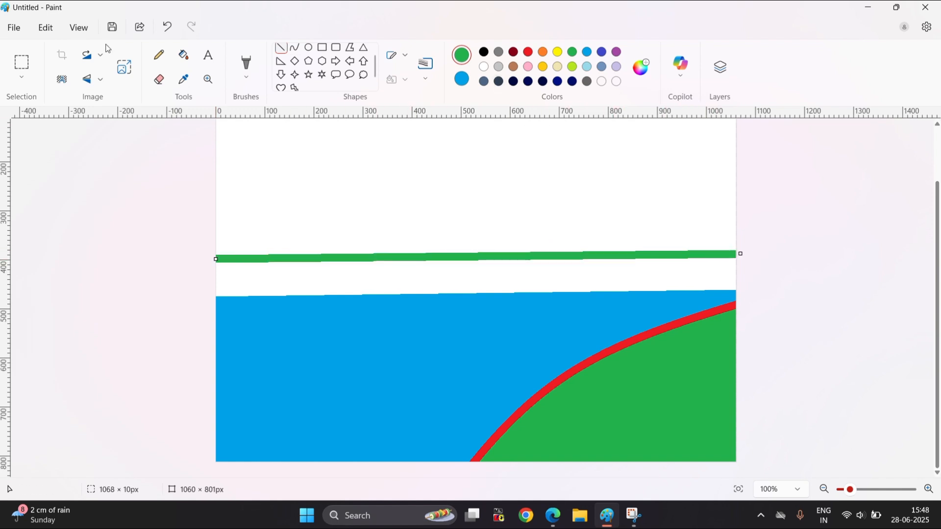
pyautogui.click(181, 60)
pyautogui.click(264, 268)
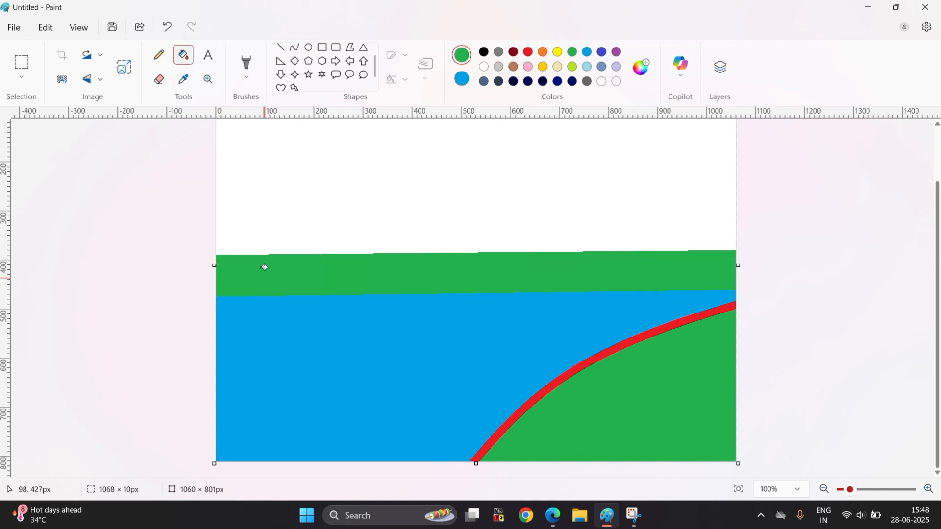
# - Draw two brown triangle outlines, about 296 × 279 px and 206 × 249 px, standing on the left half of the green band
pyautogui.click(367, 48)
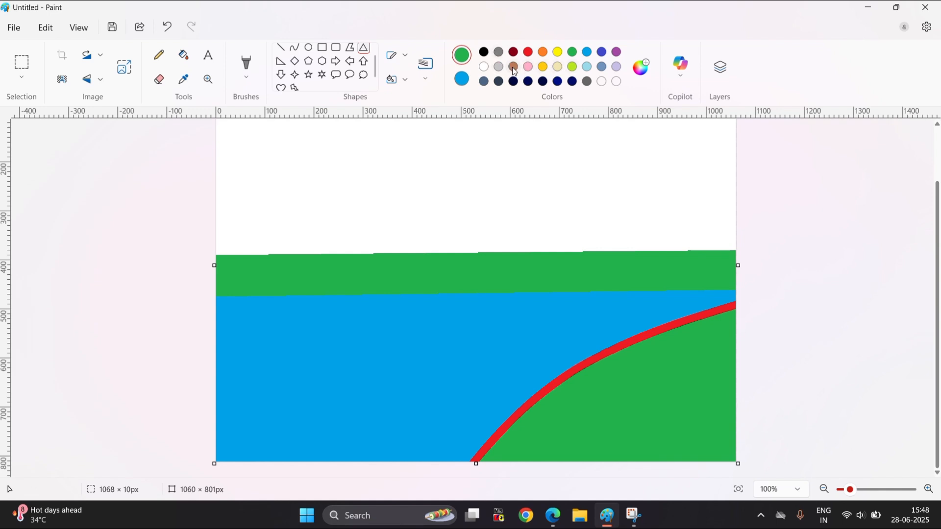
pyautogui.click(514, 68)
pyautogui.moveTo(222, 251); pyautogui.dragTo(366, 119)
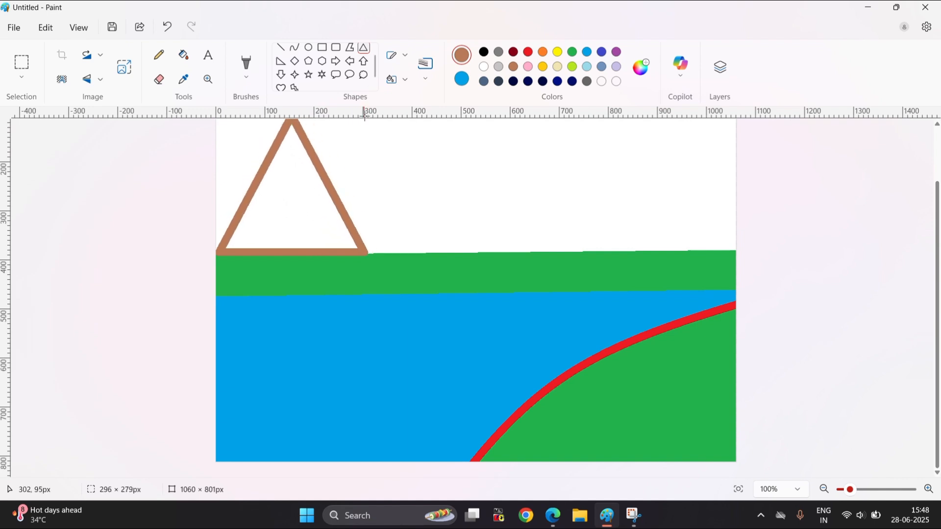
pyautogui.moveTo(378, 244); pyautogui.dragTo(478, 128)
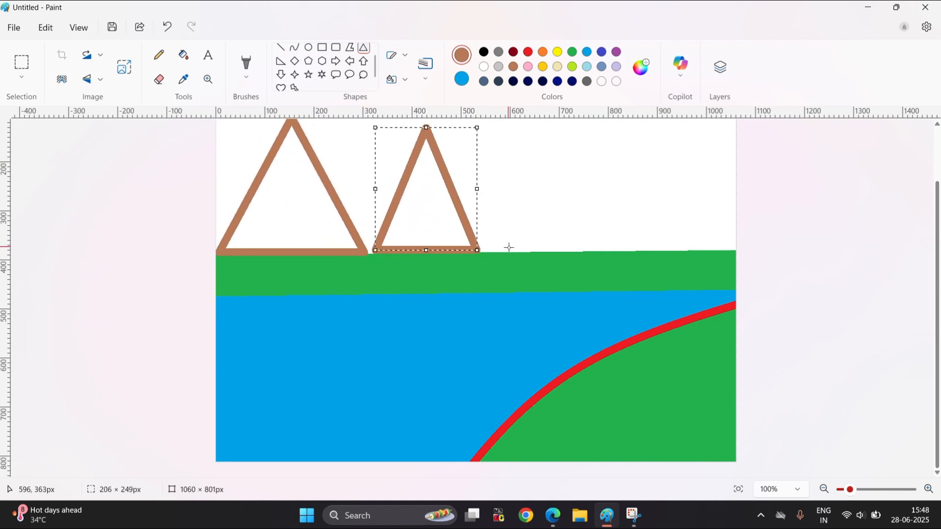
# - Add two more brown triangle outlines, about 333 × 243 px and 182 × 223 px, along the right half of the green band
pyautogui.moveTo(509, 248); pyautogui.dragTo(665, 126)
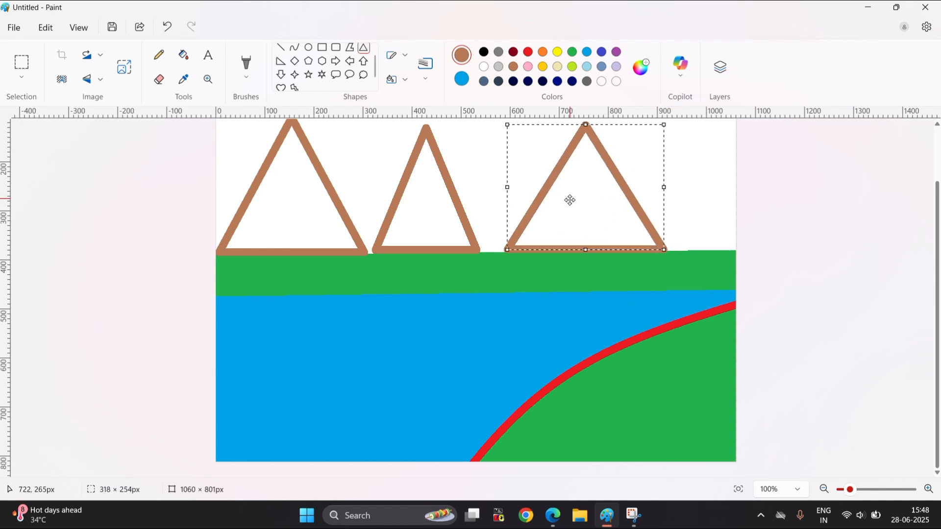
pyautogui.moveTo(570, 200); pyautogui.dragTo(547, 200)
pyautogui.moveTo(648, 245); pyautogui.dragTo(649, 246)
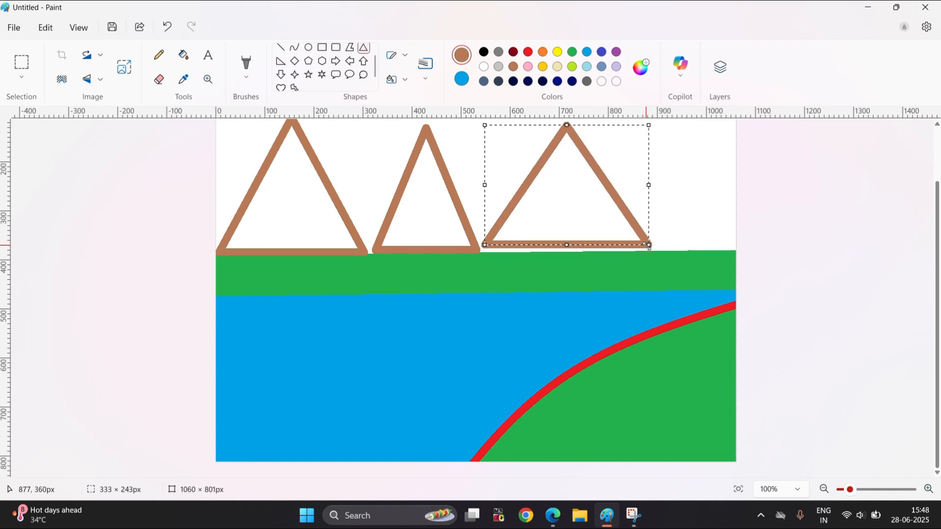
pyautogui.moveTo(598, 208); pyautogui.dragTo(594, 212)
pyautogui.moveTo(670, 238); pyautogui.dragTo(763, 124)
pyautogui.moveTo(719, 191); pyautogui.dragTo(695, 204)
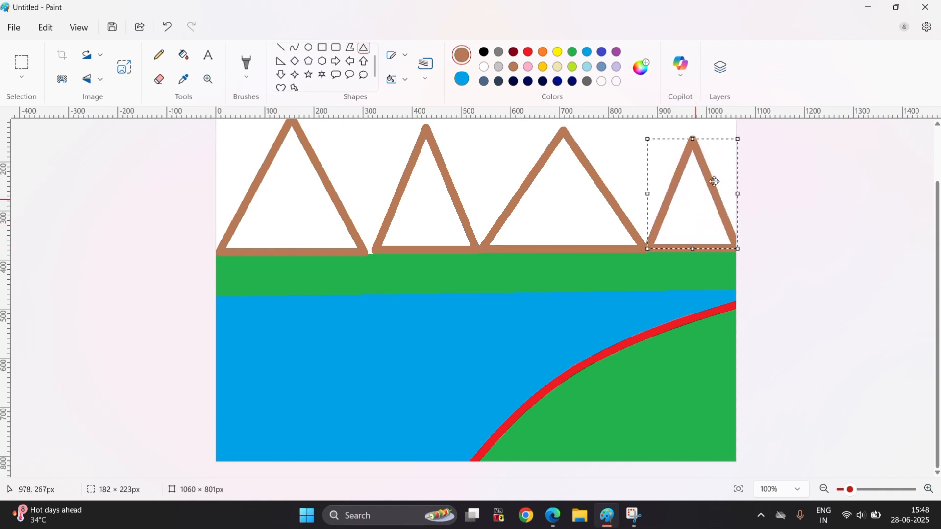
pyautogui.click(872, 139)
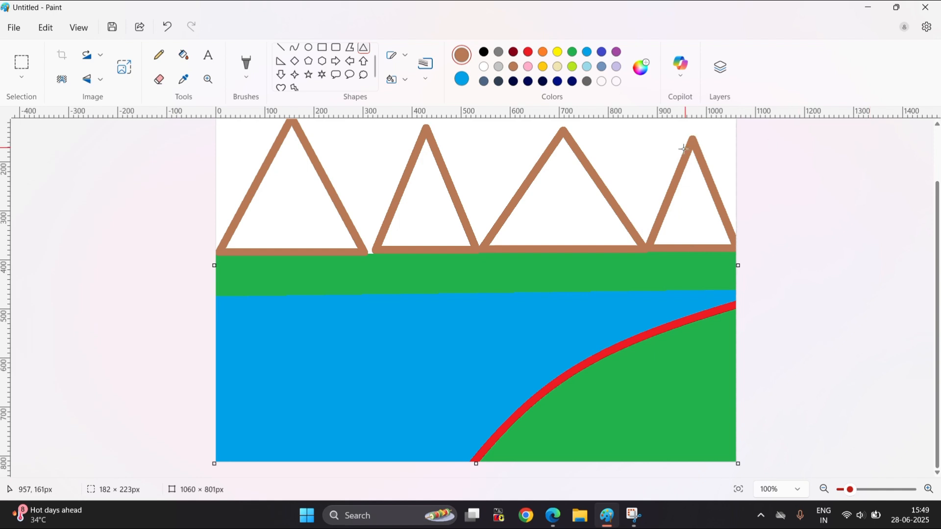
# - Fill all four mountain triangles with brown
pyautogui.click(183, 55)
pyautogui.click(263, 204)
pyautogui.click(415, 208)
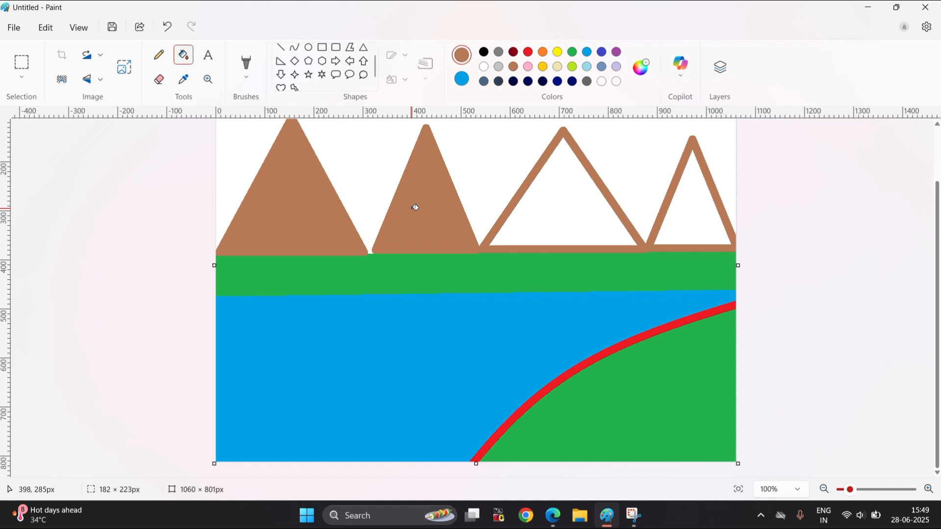
pyautogui.click(591, 237)
pyautogui.click(707, 232)
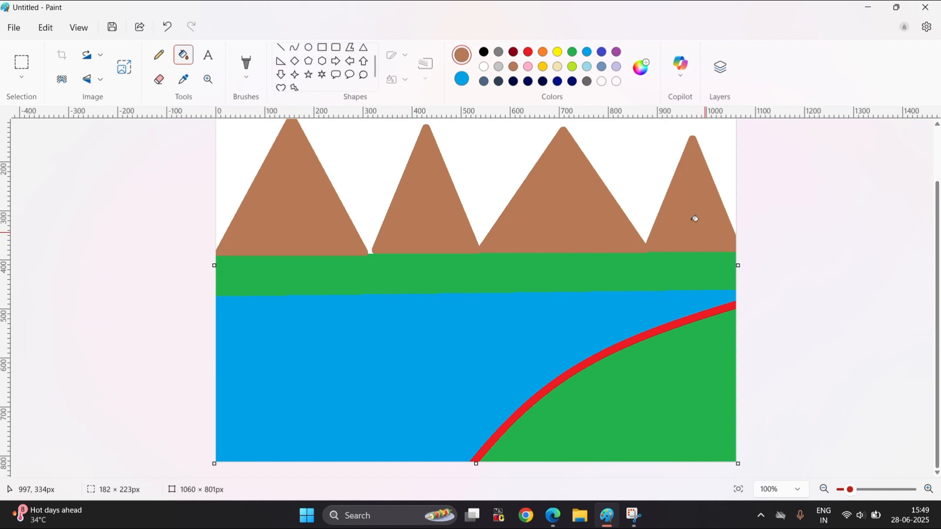
# - Draw a yellow circle about 152 × 157 px between the first two mountains and fill it with yellow
pyautogui.click(308, 48)
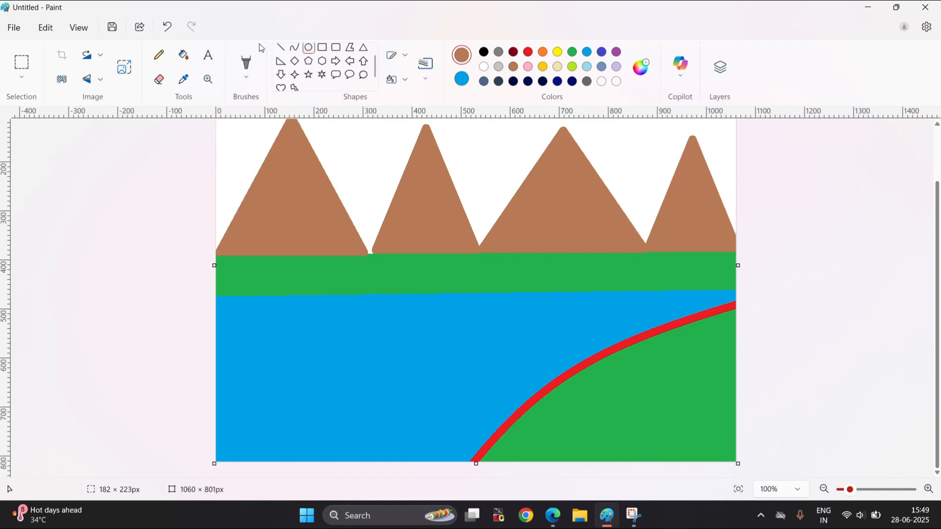
pyautogui.scroll(-3, 338, 142)
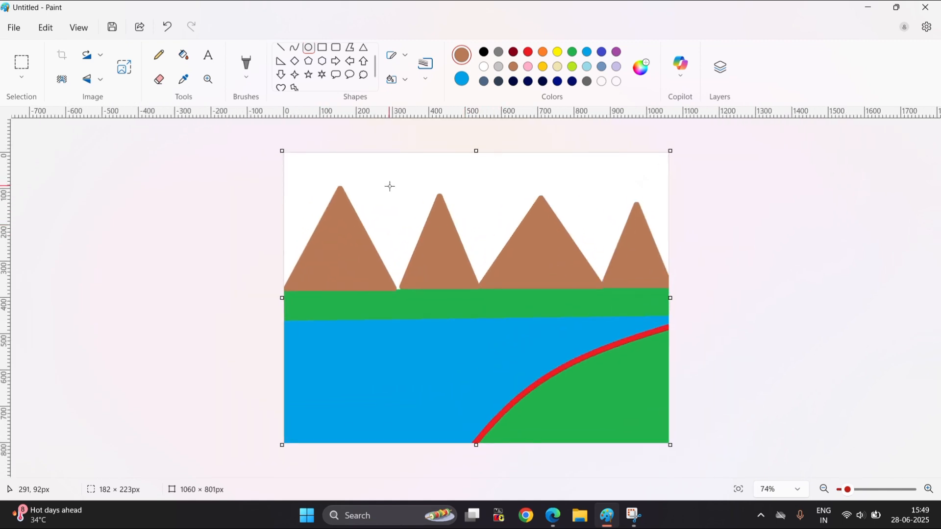
pyautogui.moveTo(367, 171); pyautogui.dragTo(403, 203)
pyautogui.click(558, 51)
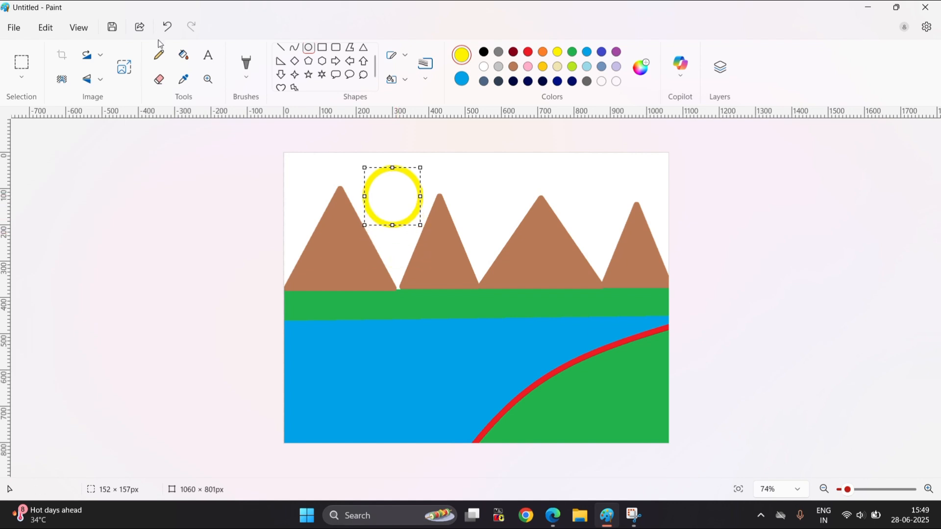
pyautogui.click(183, 55)
pyautogui.click(393, 185)
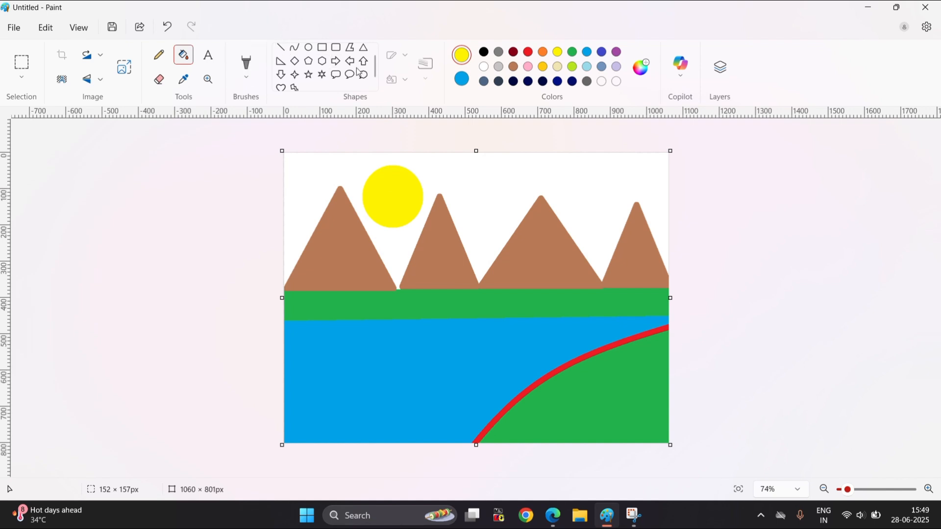
# - Start a new blank canvas in place of the daytime landscape
pyautogui.click(375, 86)
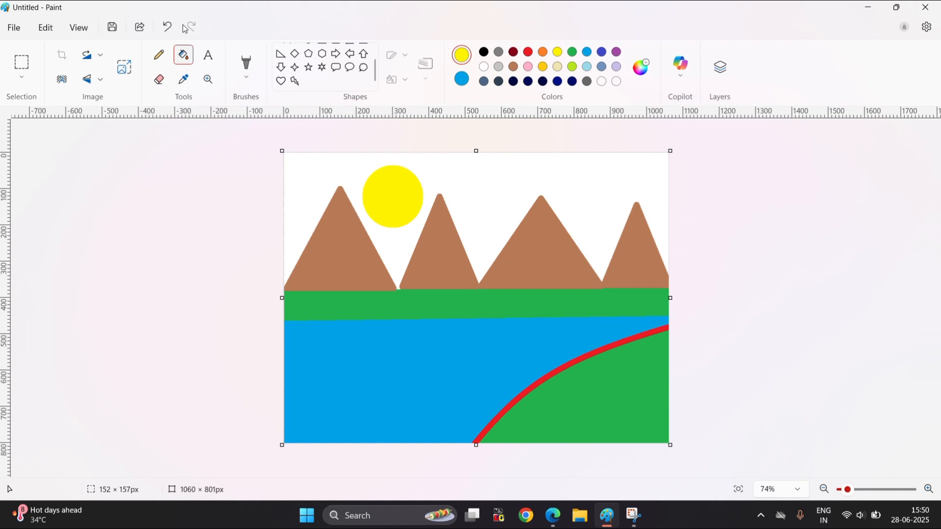
pyautogui.click(14, 27)
pyautogui.click(37, 47)
# - Draw a black circle outline for a snowman's head and a larger black circle touching directly beneath it for the body
pyautogui.click(308, 50)
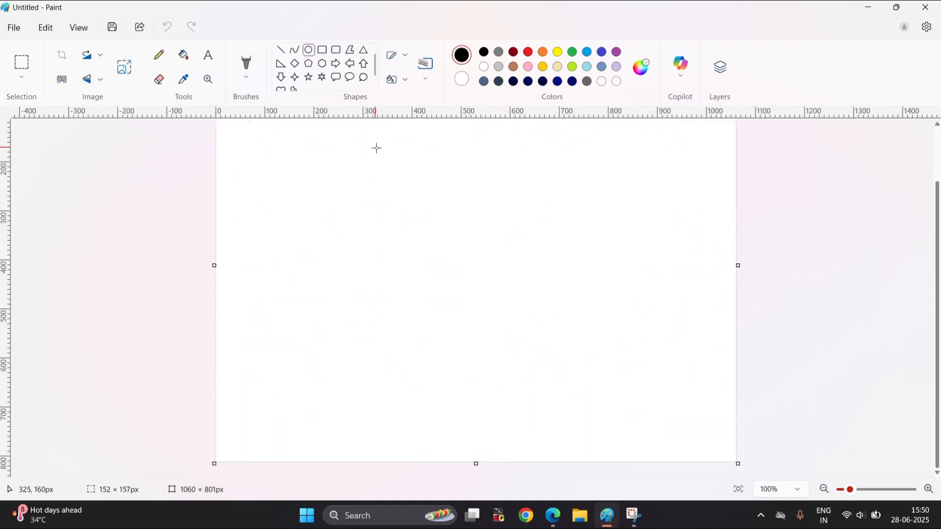
pyautogui.moveTo(373, 184); pyautogui.dragTo(469, 279)
pyautogui.moveTo(414, 241); pyautogui.dragTo(431, 216)
pyautogui.moveTo(414, 322); pyautogui.dragTo(527, 190)
pyautogui.moveTo(468, 263); pyautogui.dragTo(428, 348)
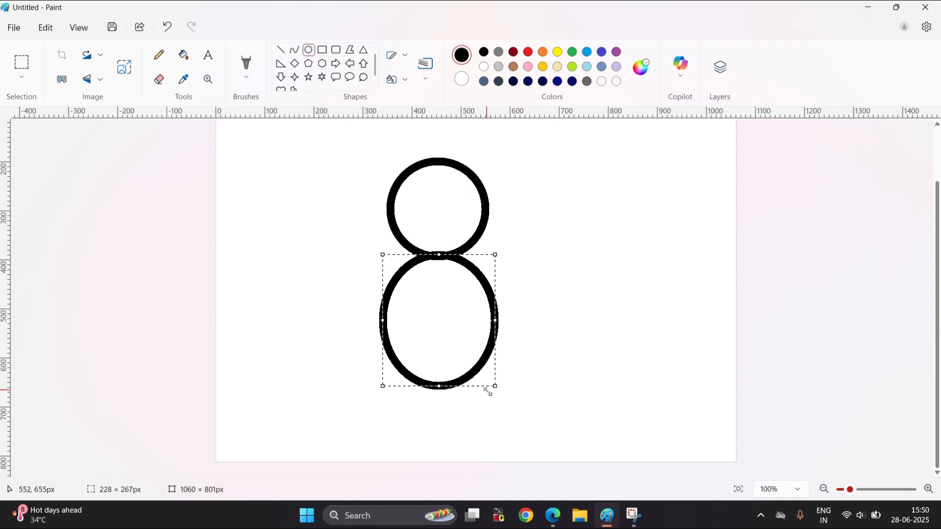
pyautogui.moveTo(496, 387)
pyautogui.mouseDown()
pyautogui.moveTo(493, 348)
pyautogui.moveTo(500, 370)
pyautogui.mouseUp()
pyautogui.click(554, 297)
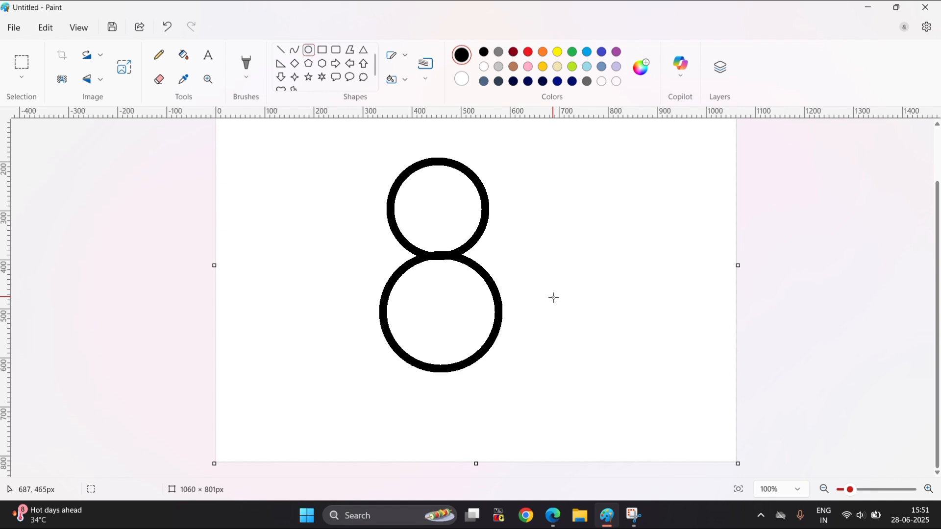
# - Draw two small black circle outlines side by side in the upper half of the head as eyes
pyautogui.moveTo(554, 297); pyautogui.dragTo(569, 276)
pyautogui.hotkey('ctrl', 'z')
pyautogui.moveTo(412, 191); pyautogui.dragTo(454, 210)
pyautogui.scroll(2, 424, 204)
pyautogui.click(513, 199)
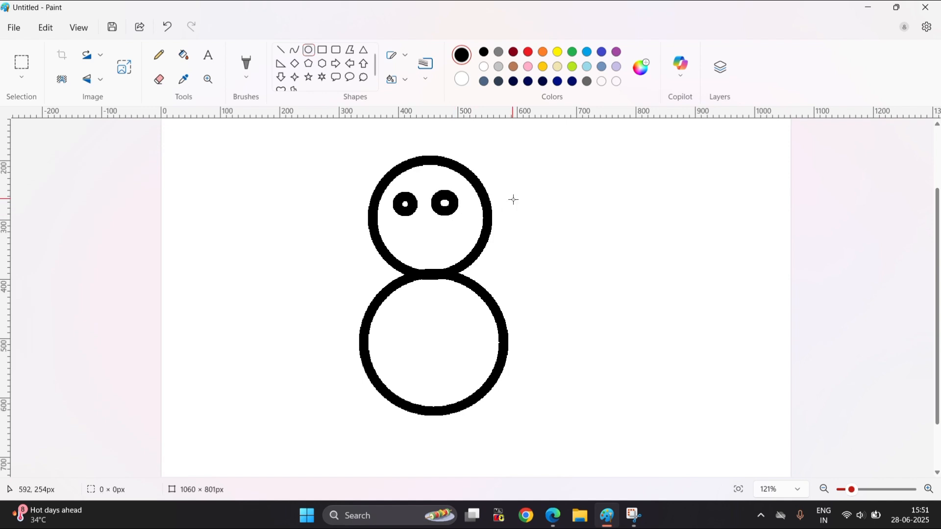
# - Draw a black curve about 91 × 35 px below the eyes as a smile
pyautogui.click(295, 50)
pyautogui.moveTo(400, 233)
pyautogui.mouseDown()
pyautogui.moveTo(426, 243)
pyautogui.moveTo(452, 234)
pyautogui.moveTo(424, 245)
pyautogui.moveTo(427, 254)
pyautogui.mouseUp()
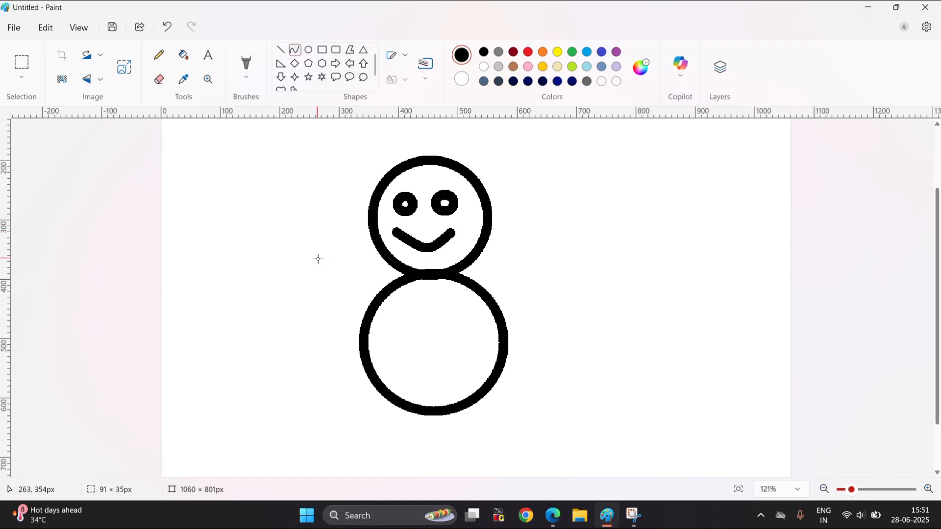
pyautogui.click(818, 174)
# - Draw three small black circle outlines in a vertical row down the body as buttons
pyautogui.click(309, 50)
pyautogui.moveTo(415, 294)
pyautogui.mouseDown()
pyautogui.moveTo(439, 318)
pyautogui.moveTo(429, 376)
pyautogui.moveTo(442, 388)
pyautogui.mouseUp()
pyautogui.click(424, 332)
pyautogui.click(448, 376)
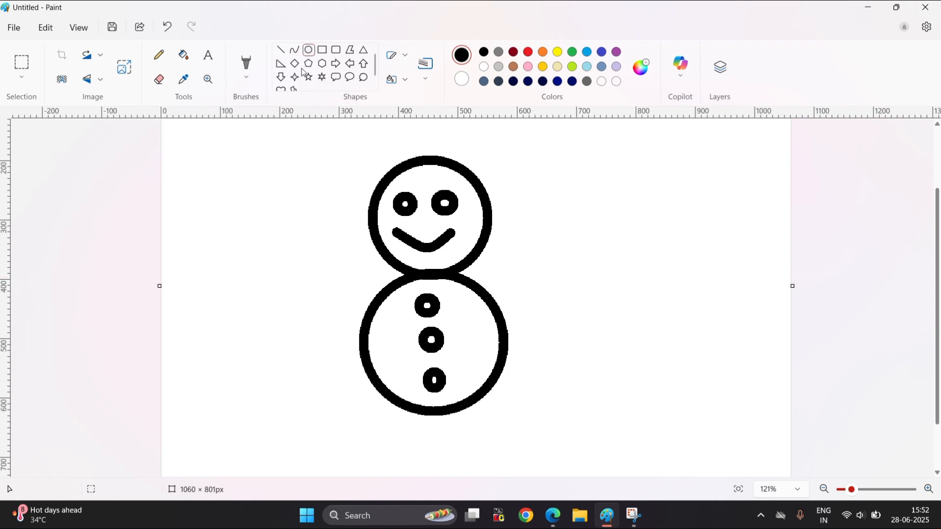
# - Draw a two-segment black line arm on each side of the body, with outer segments about 119 × 60 px on the right and 80 × 19 px on the left
pyautogui.click(281, 49)
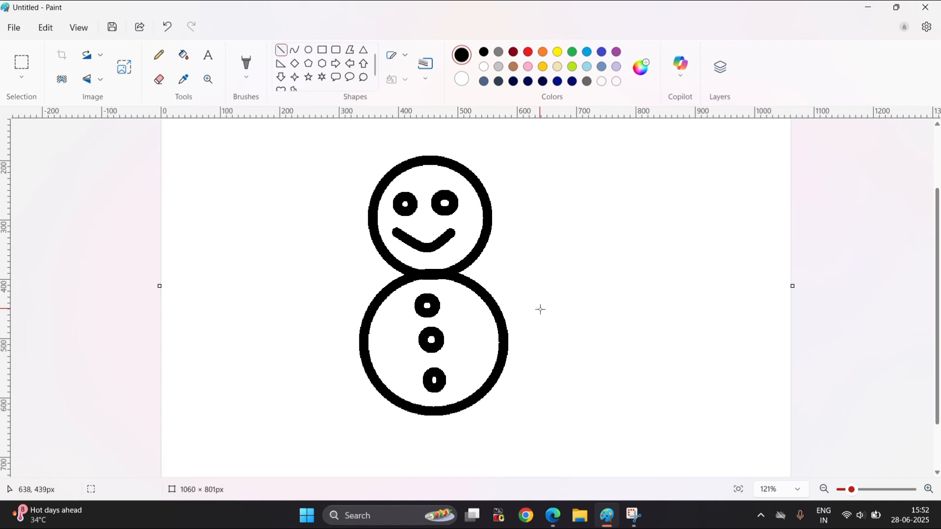
pyautogui.scroll(-1, 496, 305)
pyautogui.scroll(2, 495, 309)
pyautogui.scroll(4, 495, 310)
pyautogui.moveTo(532, 345)
pyautogui.mouseDown()
pyautogui.moveTo(556, 296)
pyautogui.moveTo(553, 304)
pyautogui.moveTo(647, 266)
pyautogui.moveTo(669, 245)
pyautogui.mouseUp()
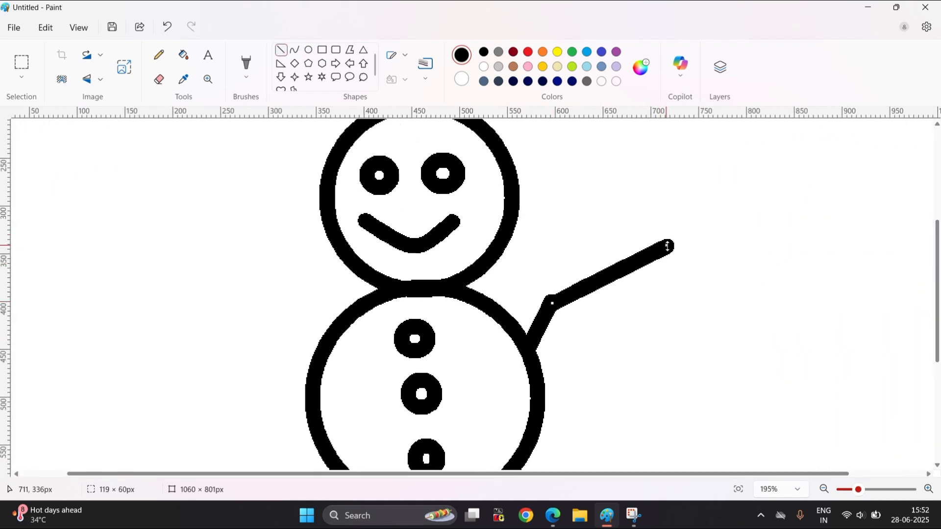
pyautogui.moveTo(330, 335); pyautogui.dragTo(199, 295)
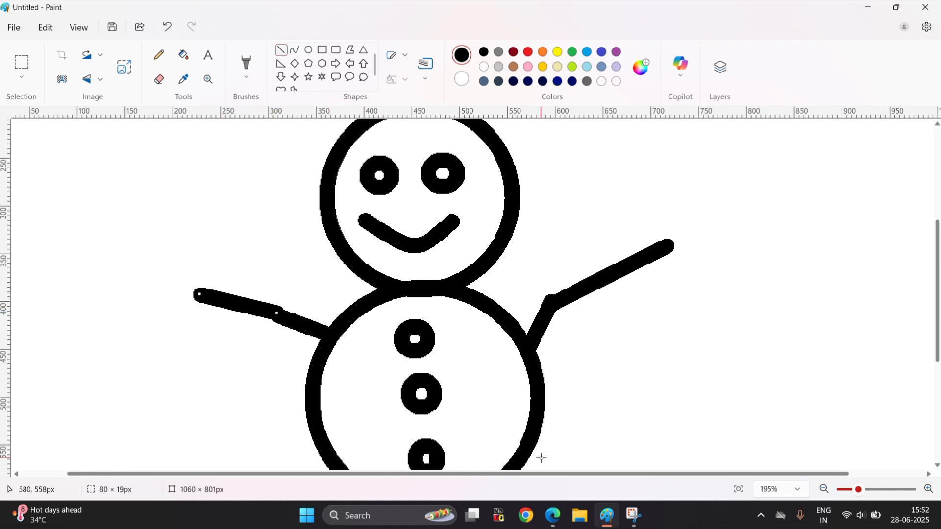
pyautogui.scroll(-5, 540, 457)
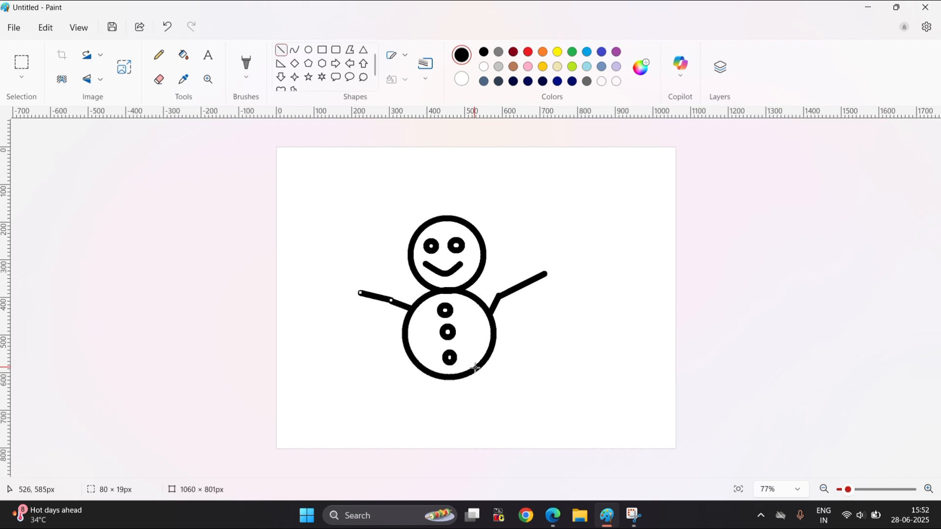
# - Draw a black triangle hat about 100 px tall on top of the head and widen it to sit centred there
pyautogui.click(363, 50)
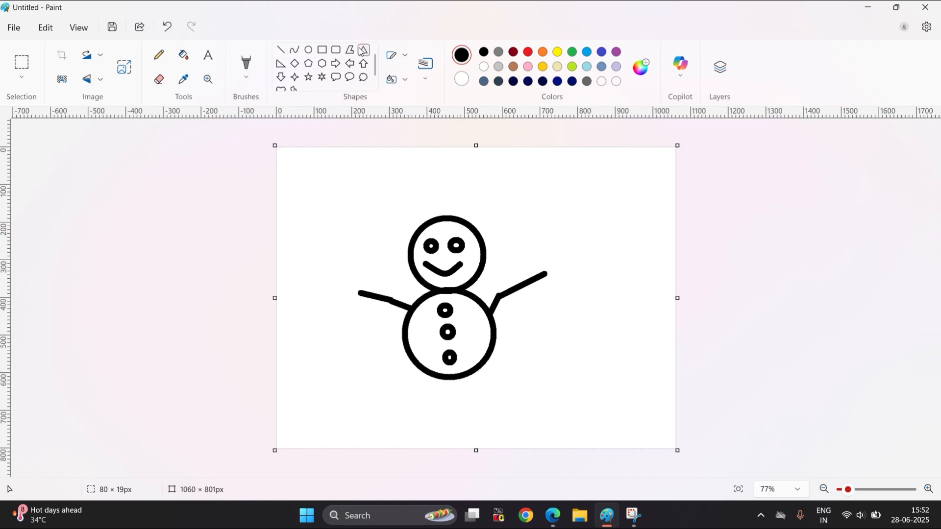
pyautogui.moveTo(431, 217); pyautogui.dragTo(432, 177)
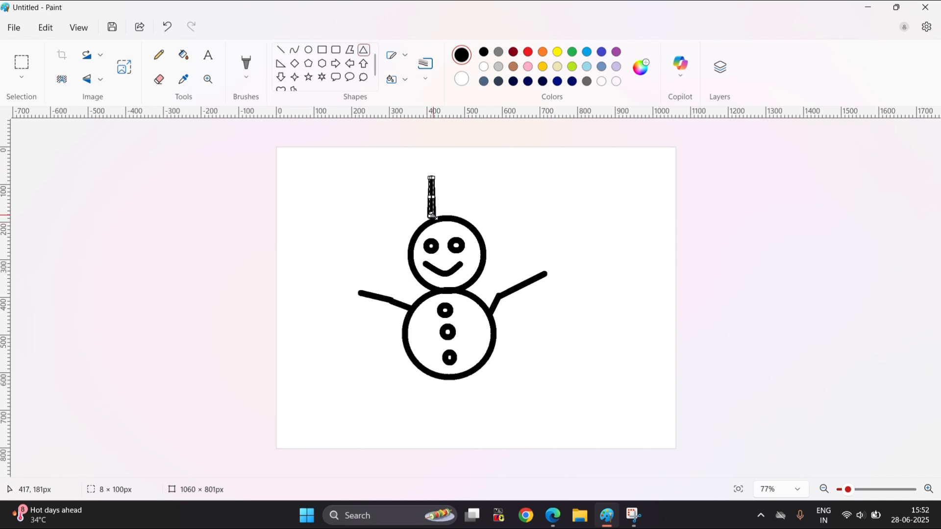
pyautogui.moveTo(432, 216); pyautogui.dragTo(465, 218)
pyautogui.click(401, 154)
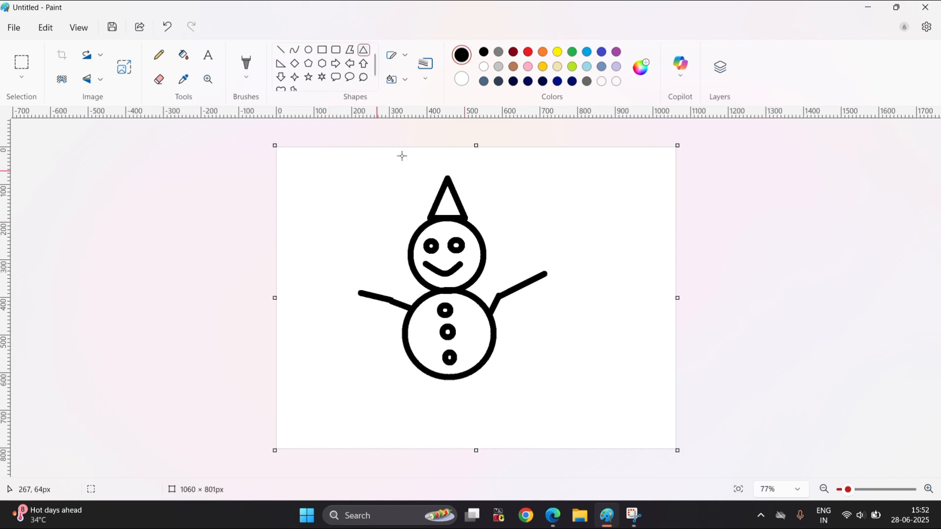
# - Fill the snowman's triangle hat with red
pyautogui.click(528, 52)
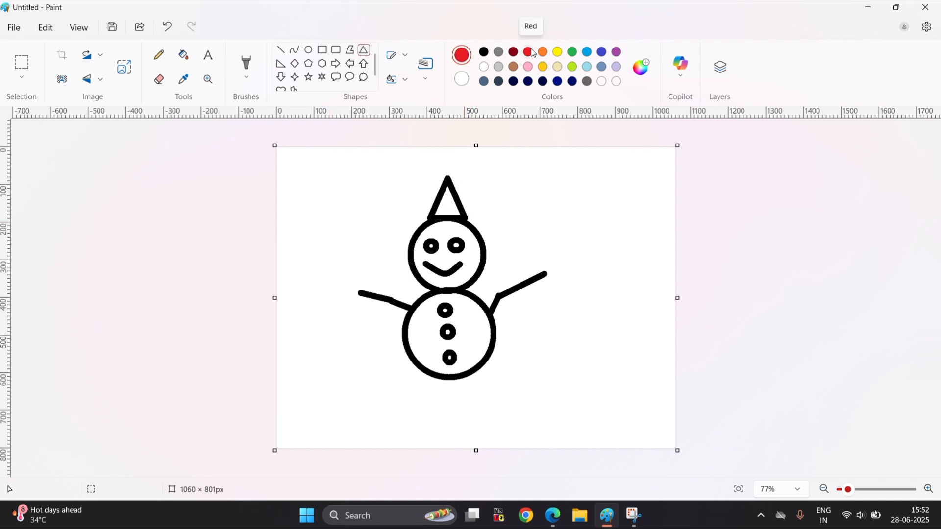
pyautogui.click(184, 55)
pyautogui.click(455, 206)
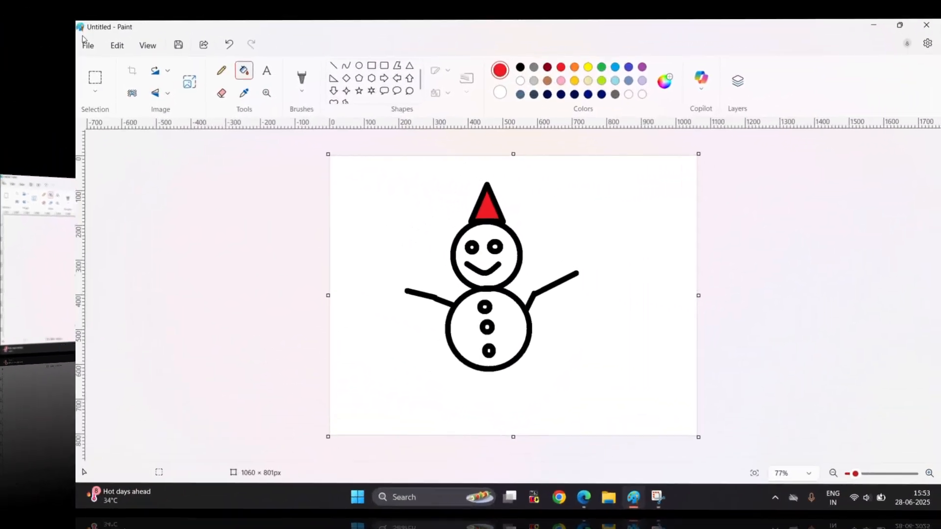
# - Start a new blank canvas without saving the snowman drawing
pyautogui.click(14, 28)
pyautogui.click(39, 68)
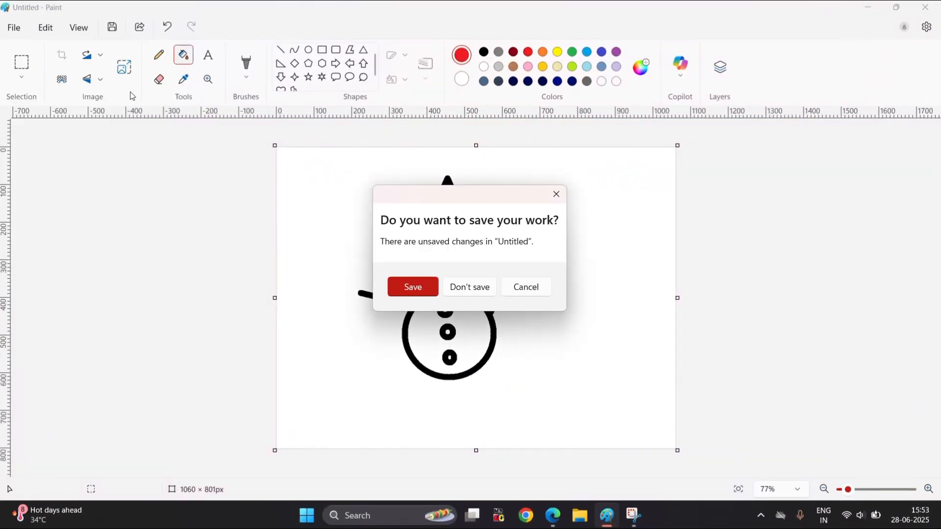
pyautogui.click(481, 297)
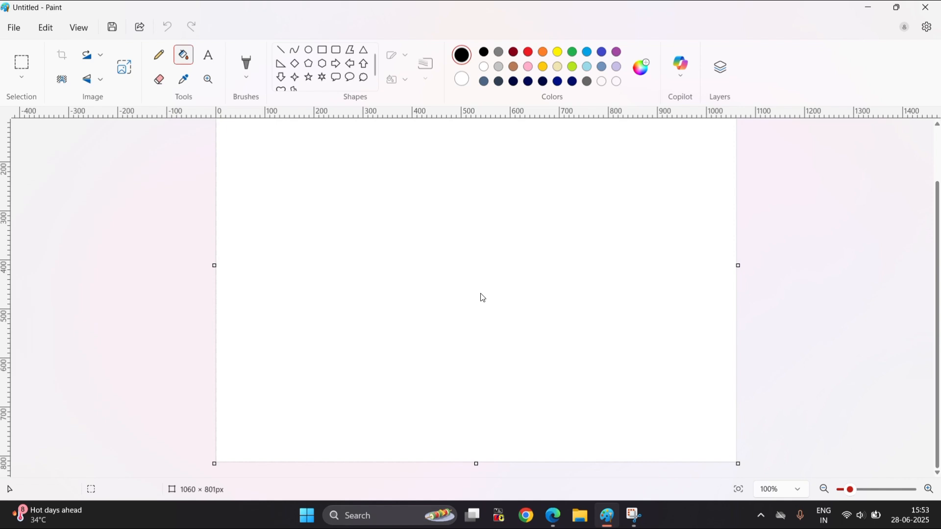
# - Draw a large black circle outline about 696 × 720 px in the middle of the canvas
pyautogui.click(308, 52)
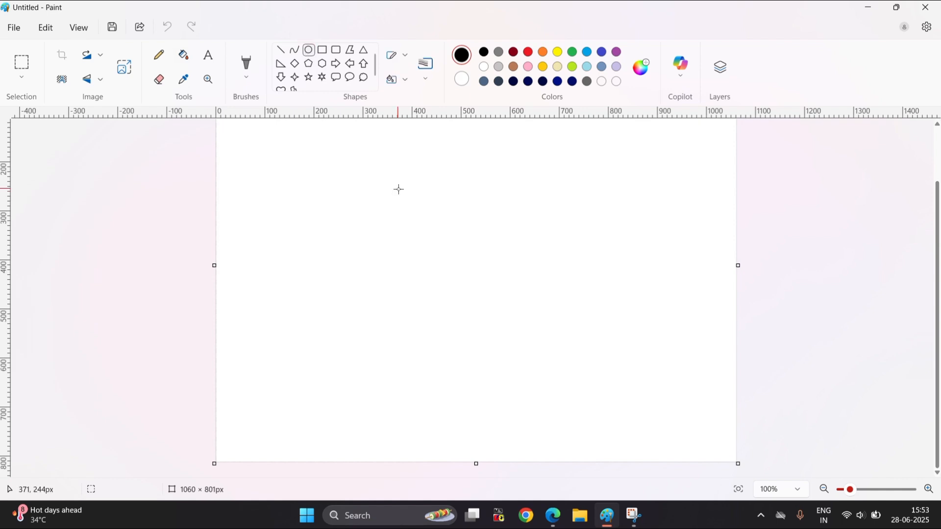
pyautogui.moveTo(364, 157)
pyautogui.mouseDown()
pyautogui.moveTo(473, 263)
pyautogui.moveTo(561, 384)
pyautogui.moveTo(614, 403)
pyautogui.moveTo(678, 453)
pyautogui.moveTo(763, 467)
pyautogui.moveTo(616, 454)
pyautogui.moveTo(675, 465)
pyautogui.moveTo(738, 525)
pyautogui.moveTo(769, 513)
pyautogui.mouseUp()
pyautogui.moveTo(545, 374); pyautogui.dragTo(454, 326)
pyautogui.moveTo(275, 301); pyautogui.dragTo(337, 302)
pyautogui.moveTo(443, 286); pyautogui.dragTo(405, 276)
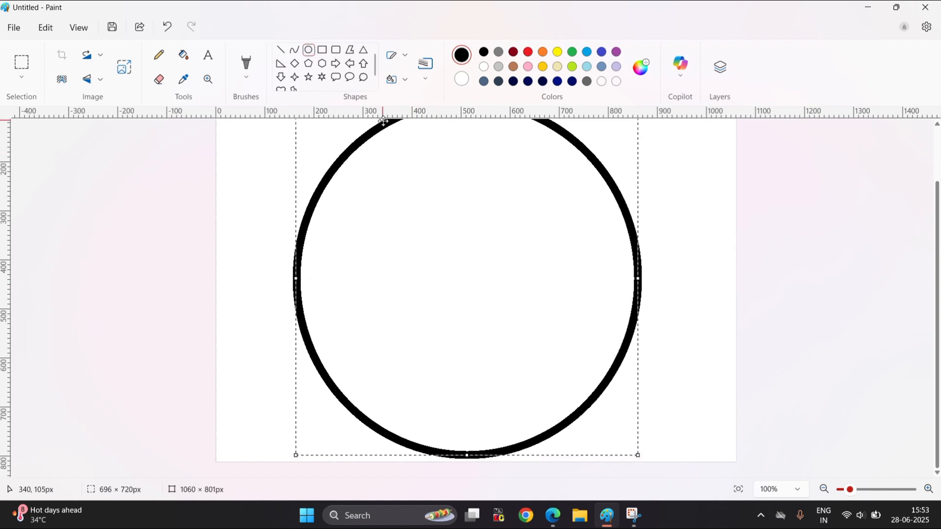
# - Flatten the large circle to about 632 px high, narrow it slightly, and reposition it just left of the canvas centre
pyautogui.moveTo(384, 121); pyautogui.dragTo(378, 141)
pyautogui.moveTo(460, 128); pyautogui.dragTo(459, 169)
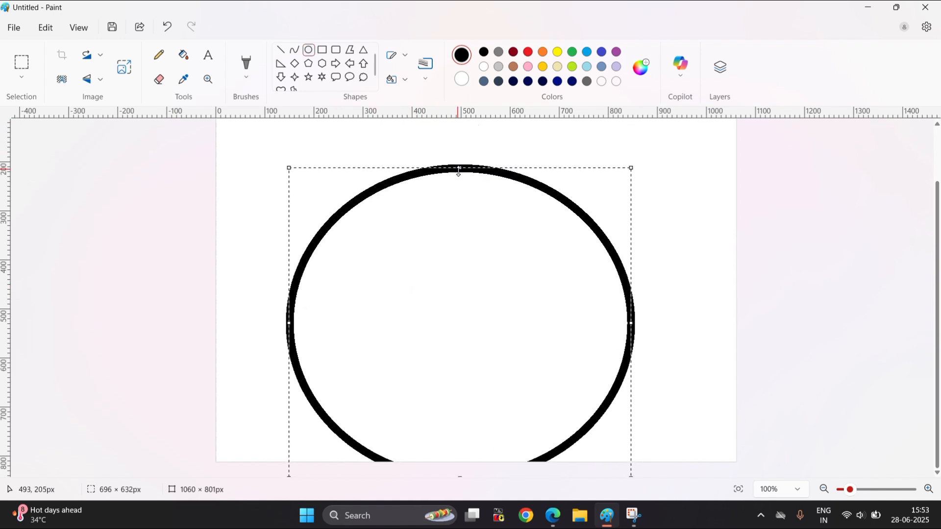
pyautogui.moveTo(475, 276); pyautogui.dragTo(474, 246)
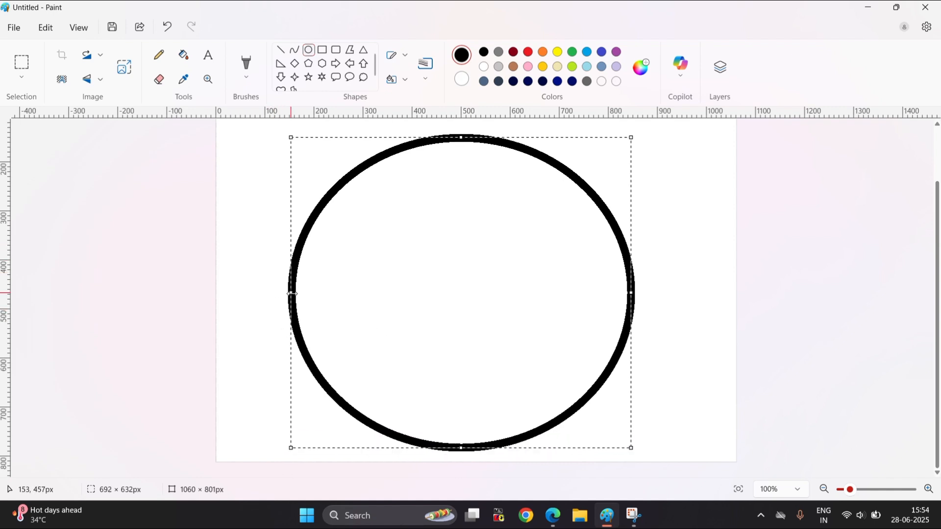
pyautogui.moveTo(289, 296); pyautogui.dragTo(305, 297)
pyautogui.moveTo(431, 273); pyautogui.dragTo(412, 262)
pyautogui.click(229, 300)
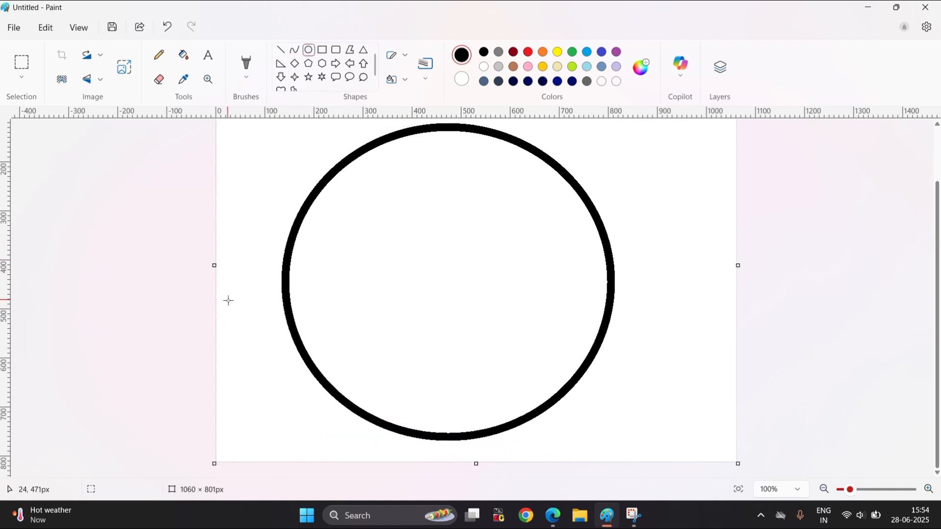
# - Draw an indigo, nearly horizontal line about 647 × 7 px across the circle just below its middle
pyautogui.click(281, 50)
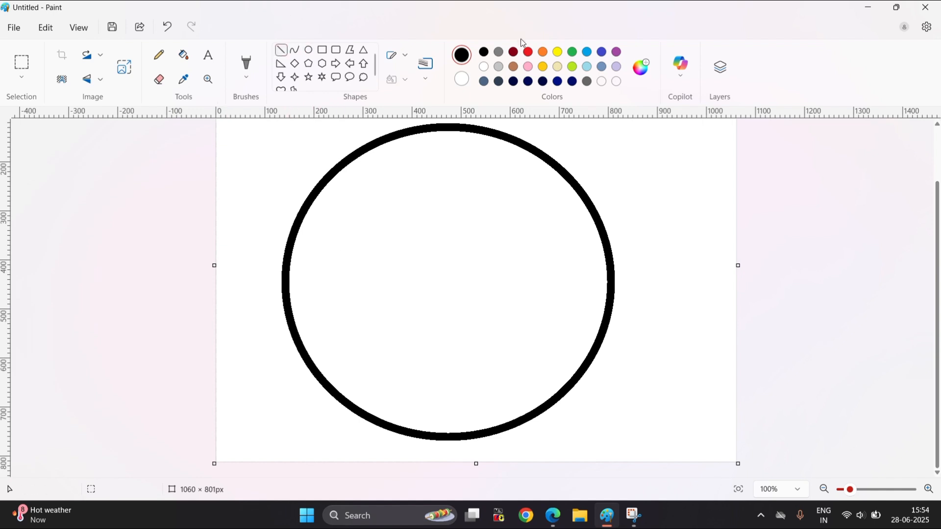
pyautogui.click(585, 52)
pyautogui.click(602, 52)
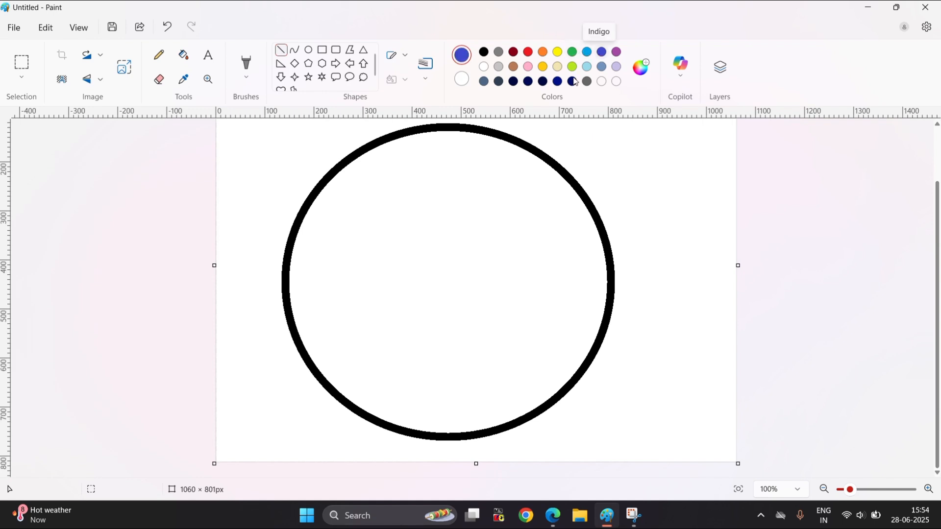
pyautogui.click(295, 307)
pyautogui.moveTo(295, 306); pyautogui.dragTo(607, 305)
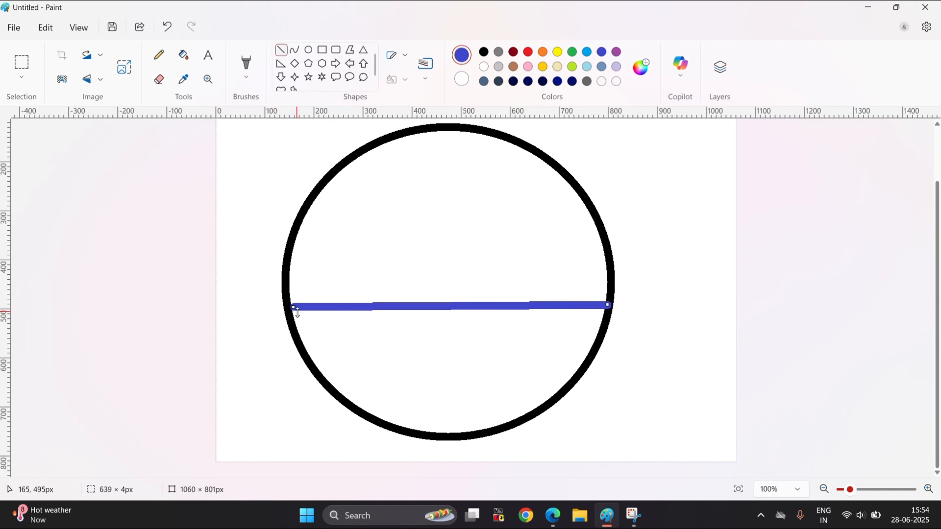
pyautogui.moveTo(294, 312); pyautogui.dragTo(290, 309)
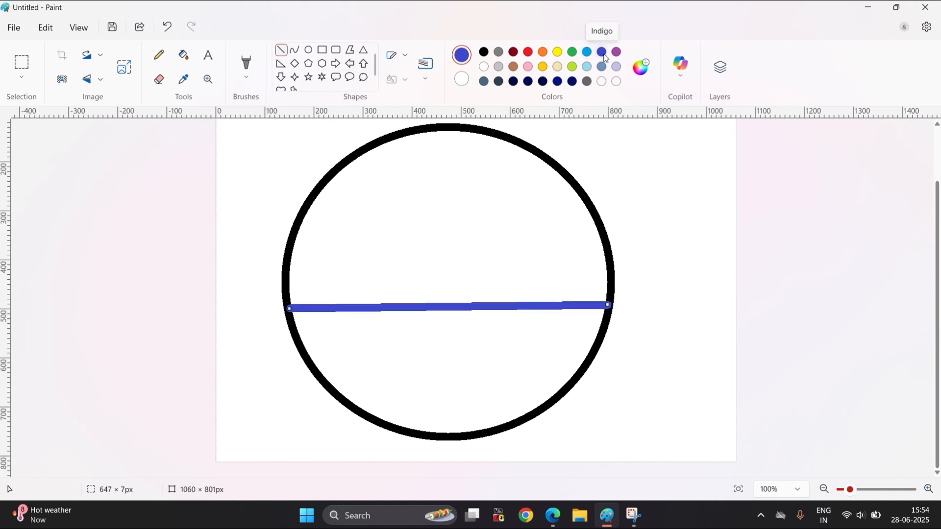
# - Recolour the line with the custom dark indigo #202466 and fill the circle's section below it with the same colour
pyautogui.click(631, 75)
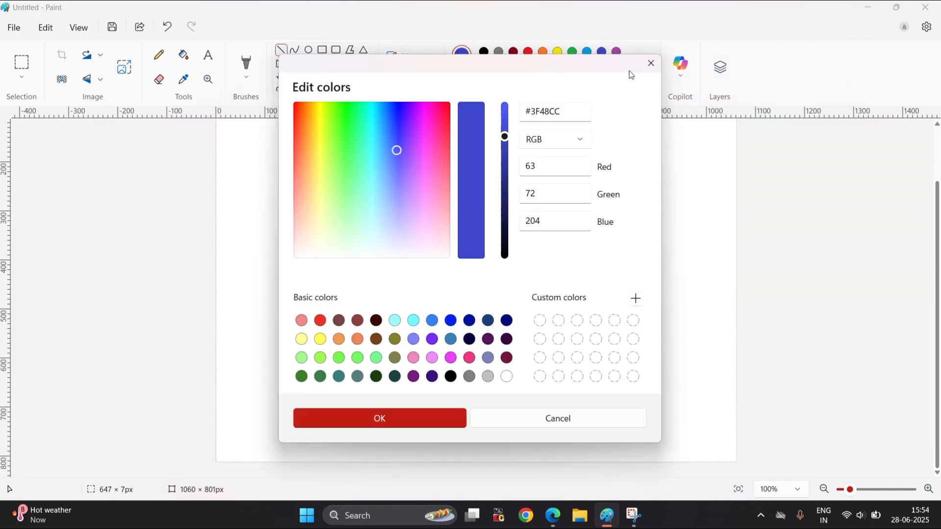
pyautogui.click(504, 193)
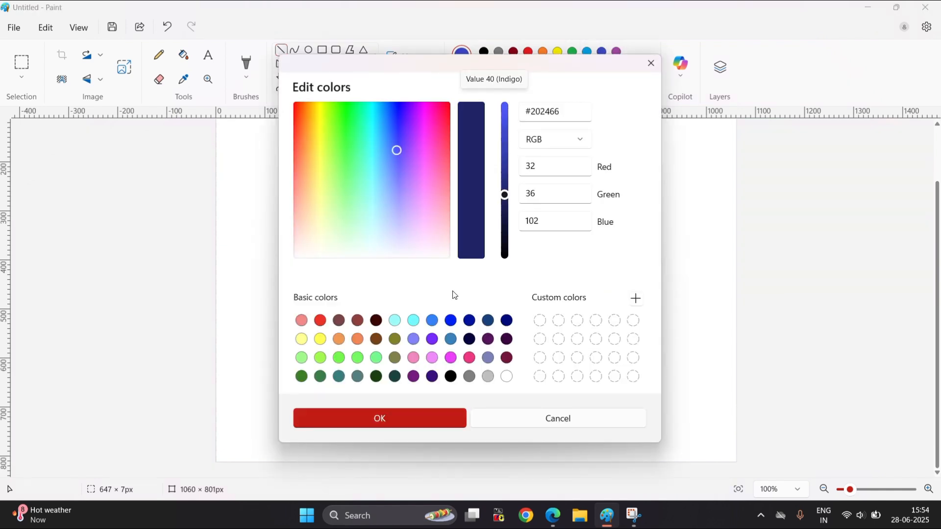
pyautogui.click(421, 417)
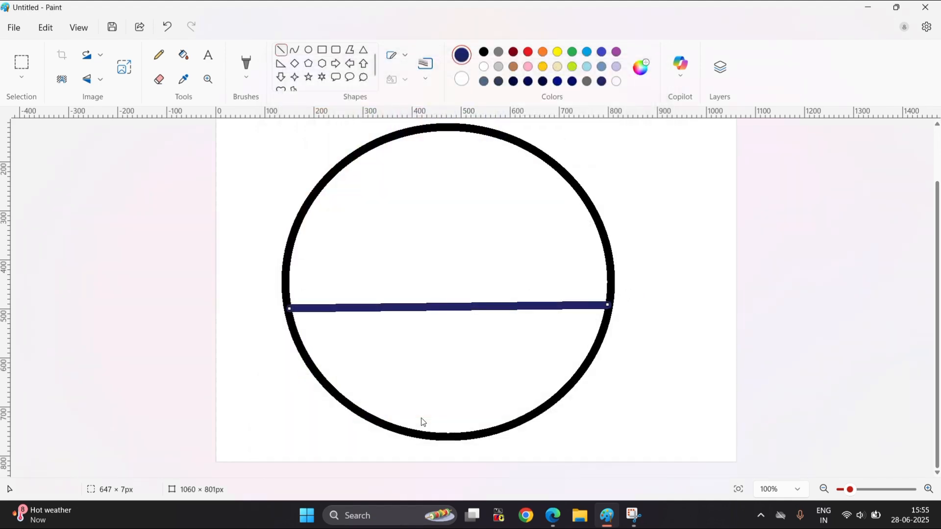
pyautogui.click(189, 53)
pyautogui.click(389, 337)
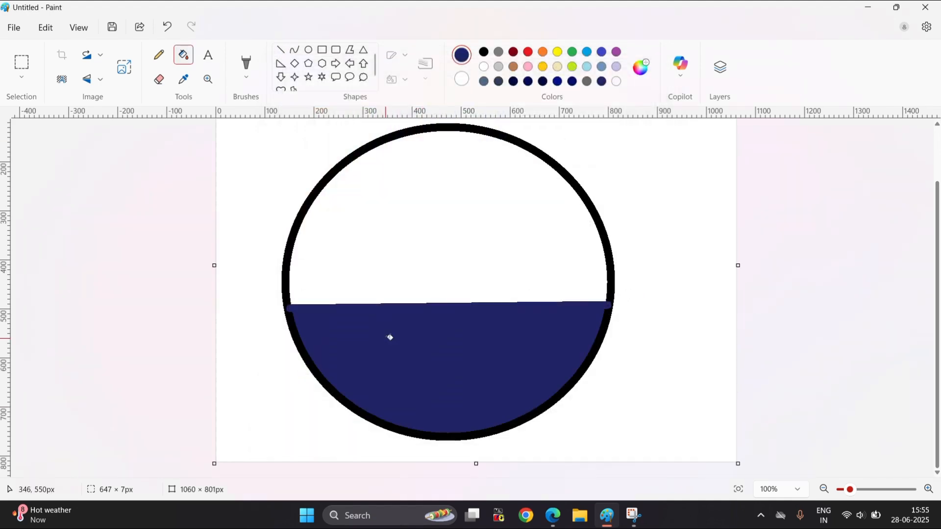
# - Draw a black, nearly horizontal line about 553 × 5 px across the circle's upper part and fill the section above it with black
pyautogui.click(295, 50)
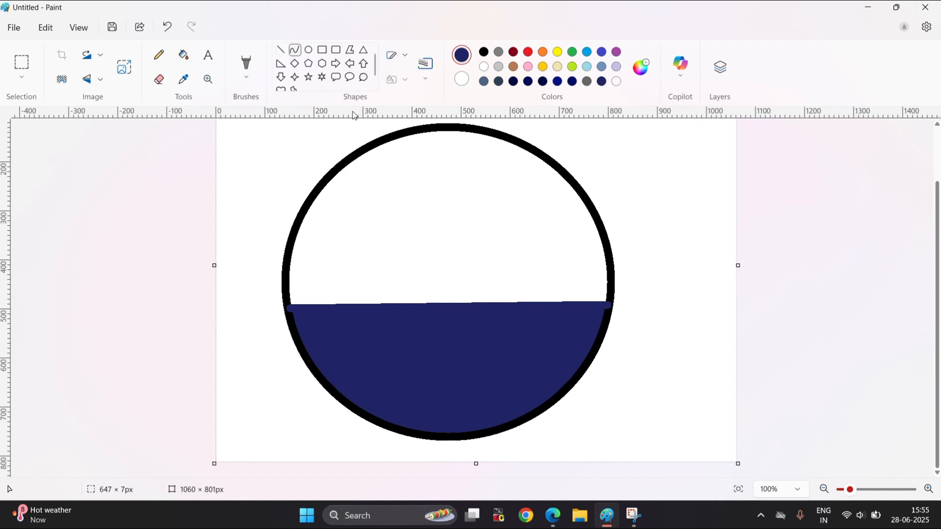
pyautogui.click(281, 53)
pyautogui.moveTo(312, 206); pyautogui.dragTo(584, 202)
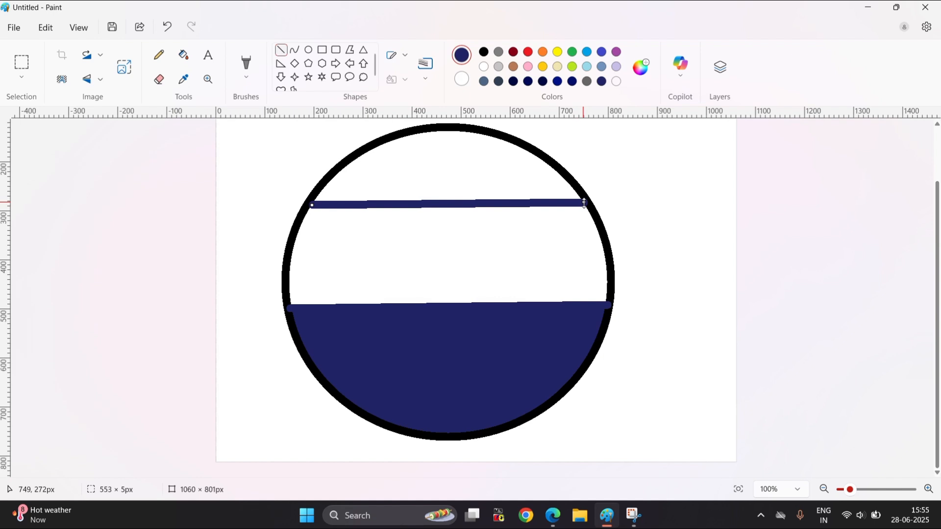
pyautogui.click(484, 52)
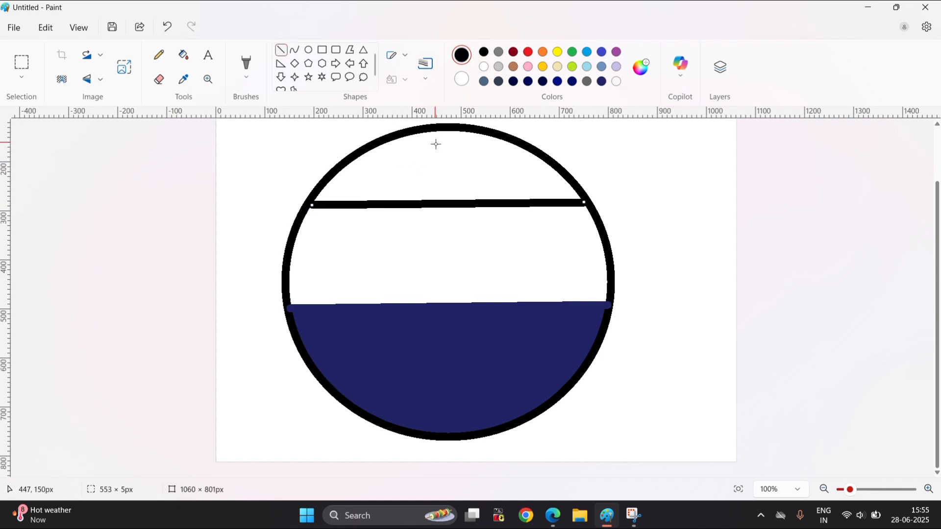
pyautogui.click(183, 54)
pyautogui.click(450, 178)
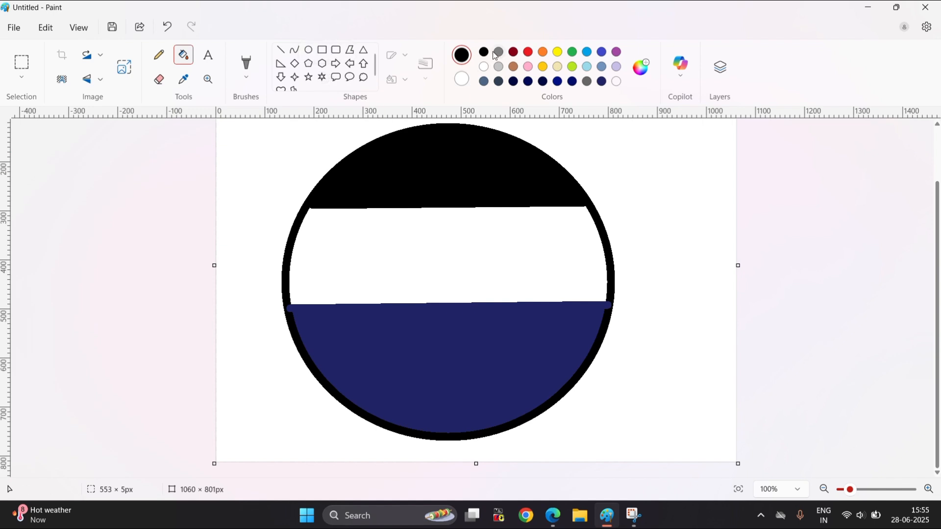
# - Draw a dark blue #00094D line about 635 × 12 px across the circle's white band and fill the section above it to match
pyautogui.click(634, 76)
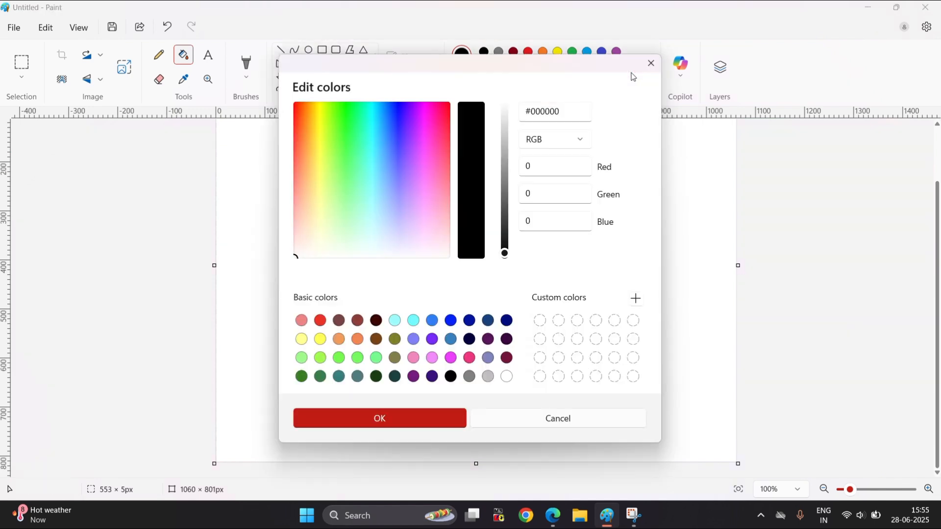
pyautogui.click(469, 321)
pyautogui.click(505, 206)
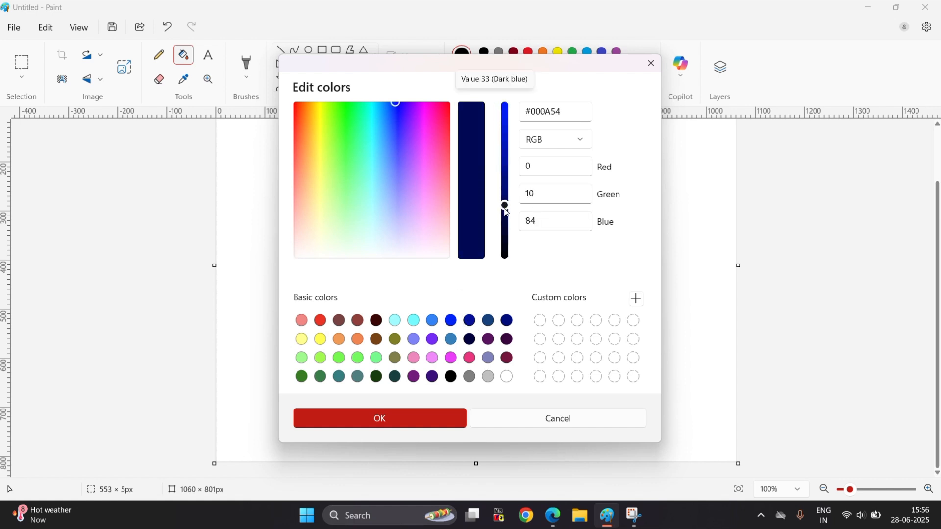
pyautogui.moveTo(507, 211); pyautogui.dragTo(506, 216)
pyautogui.click(382, 418)
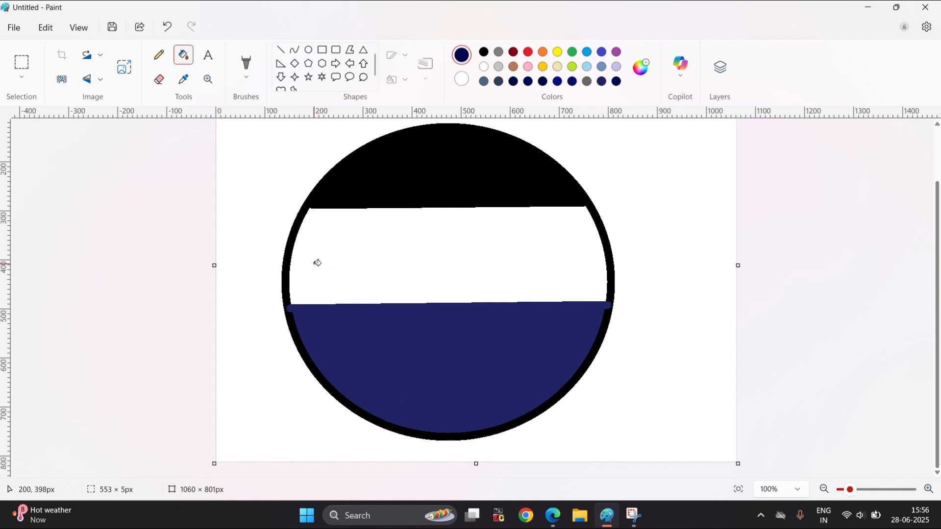
pyautogui.click(279, 49)
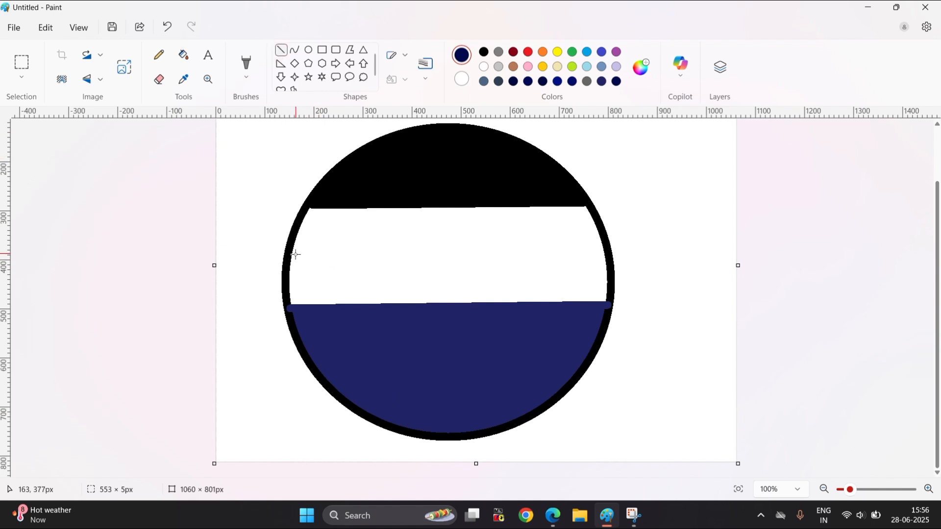
pyautogui.moveTo(295, 254)
pyautogui.mouseDown()
pyautogui.moveTo(395, 239)
pyautogui.moveTo(604, 249)
pyautogui.mouseUp()
pyautogui.click(185, 56)
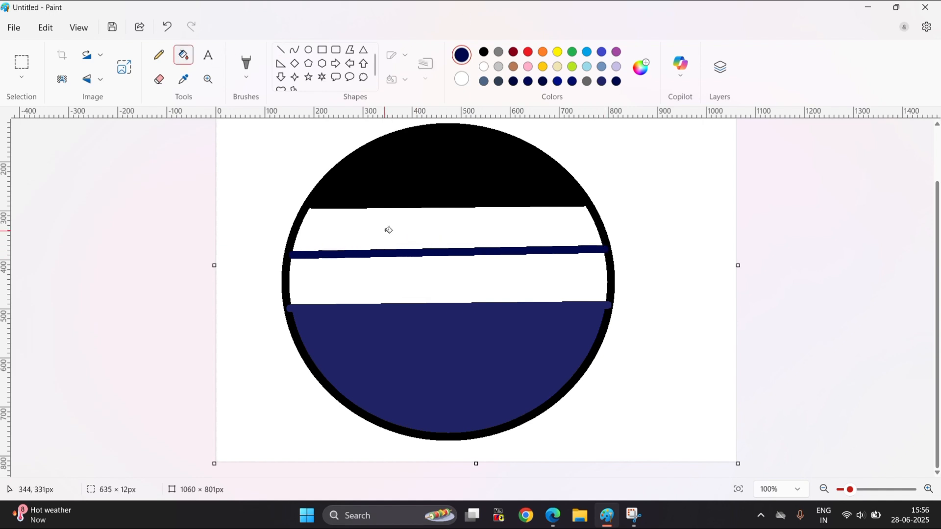
pyautogui.click(387, 226)
# - Try filling the remaining white band with the slightly lighter dark blue #000B5C, and undo the fill
pyautogui.click(640, 68)
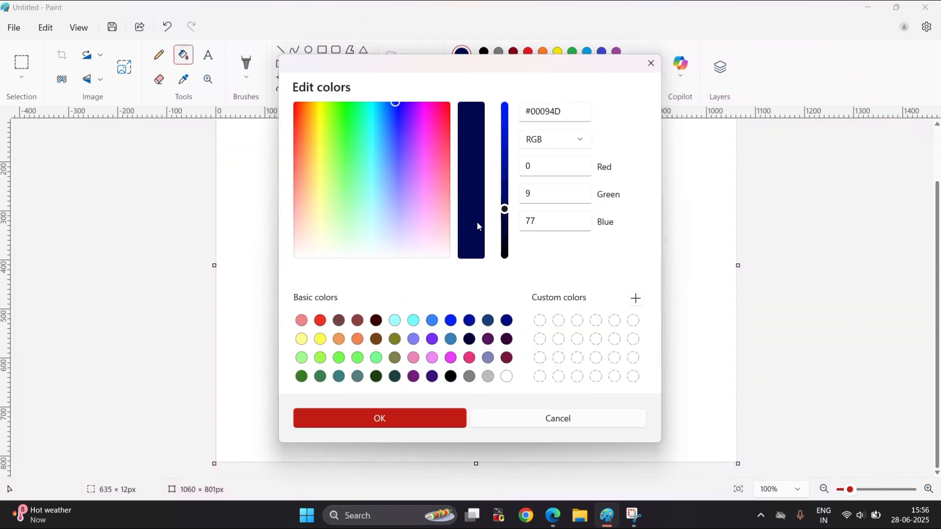
pyautogui.click(504, 232)
pyautogui.moveTo(508, 232); pyautogui.dragTo(505, 205)
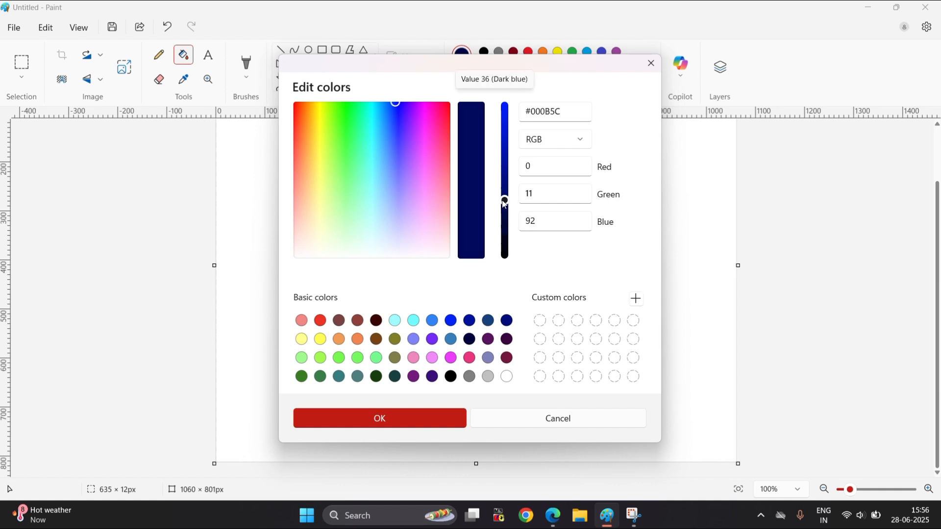
pyautogui.click(411, 415)
pyautogui.click(432, 295)
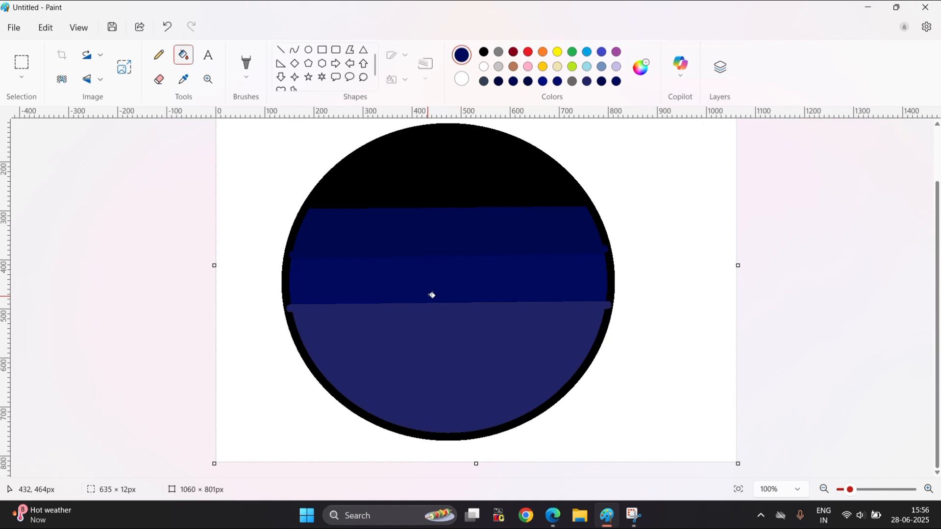
pyautogui.click(167, 27)
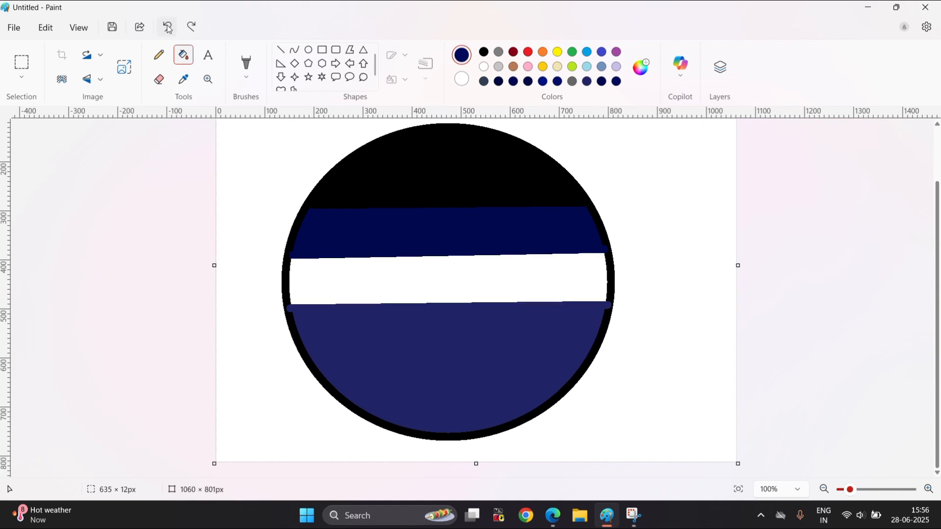
# - Fill the circle's remaining white band with indigo
pyautogui.click(363, 50)
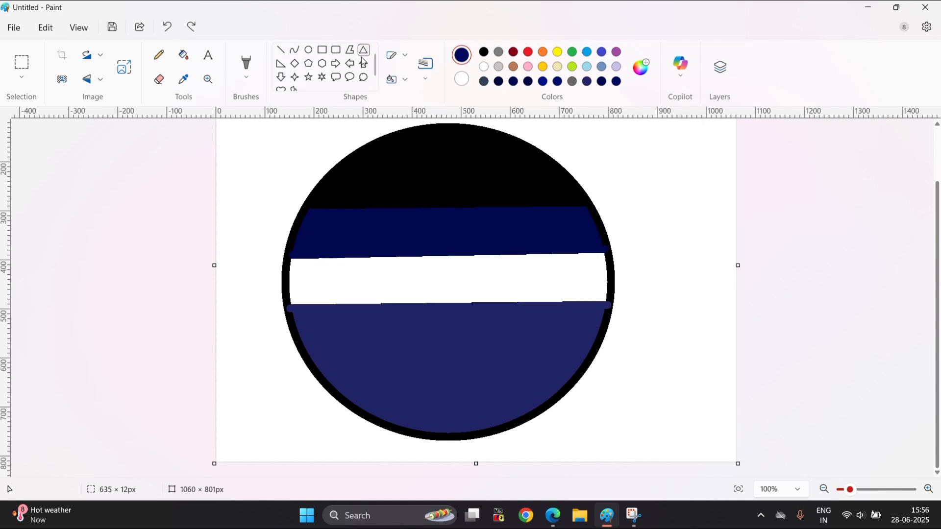
pyautogui.click(294, 302)
pyautogui.click(600, 51)
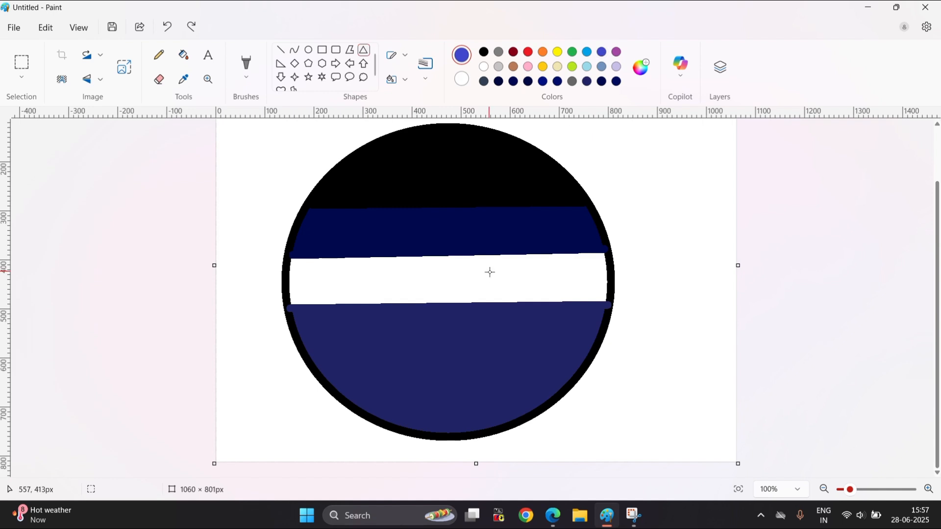
pyautogui.click(183, 55)
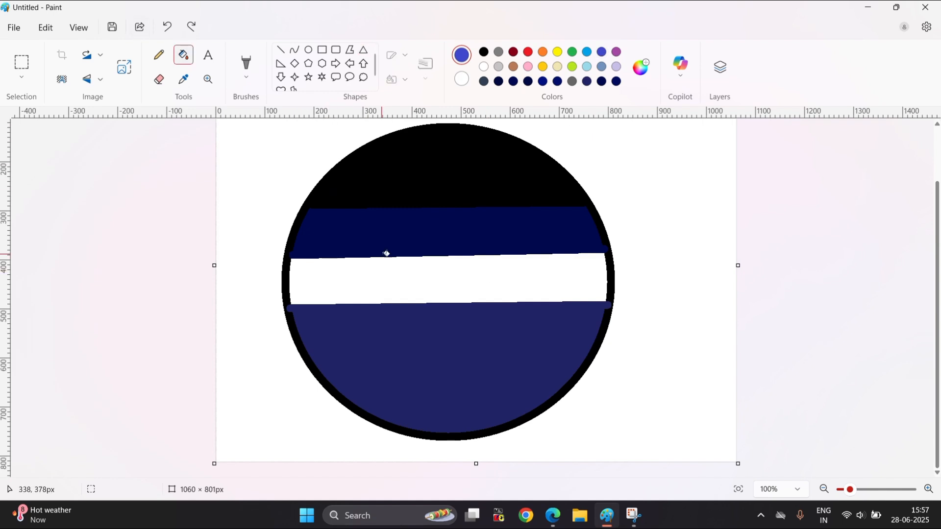
pyautogui.click(394, 269)
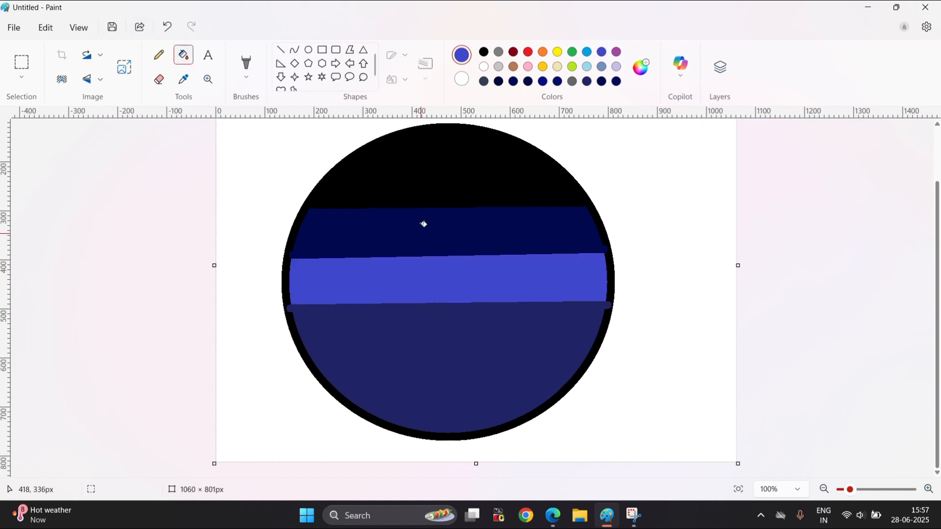
# - Draw a white moon circle about 163 × 152 px in the large circle's upper middle and fill it completely with white
pyautogui.click(309, 51)
pyautogui.click(484, 66)
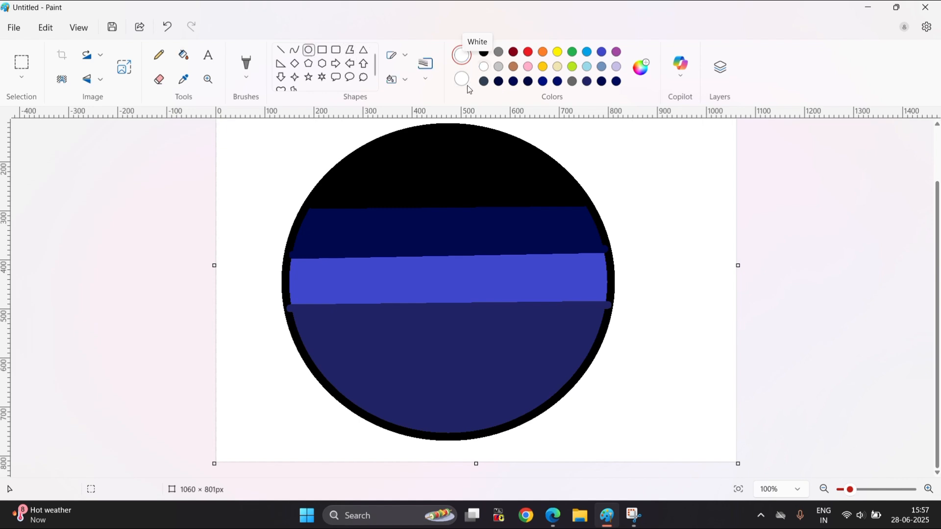
pyautogui.moveTo(408, 147); pyautogui.dragTo(491, 223)
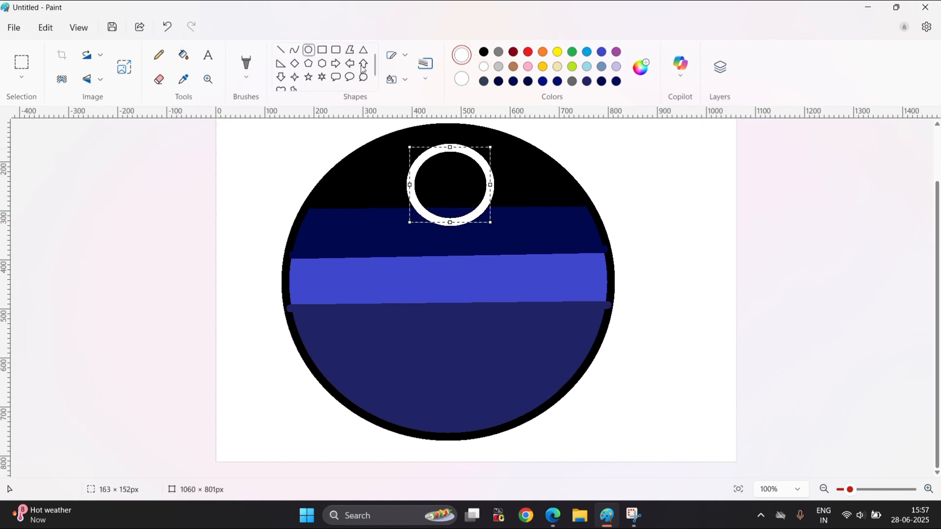
pyautogui.click(183, 55)
pyautogui.click(477, 185)
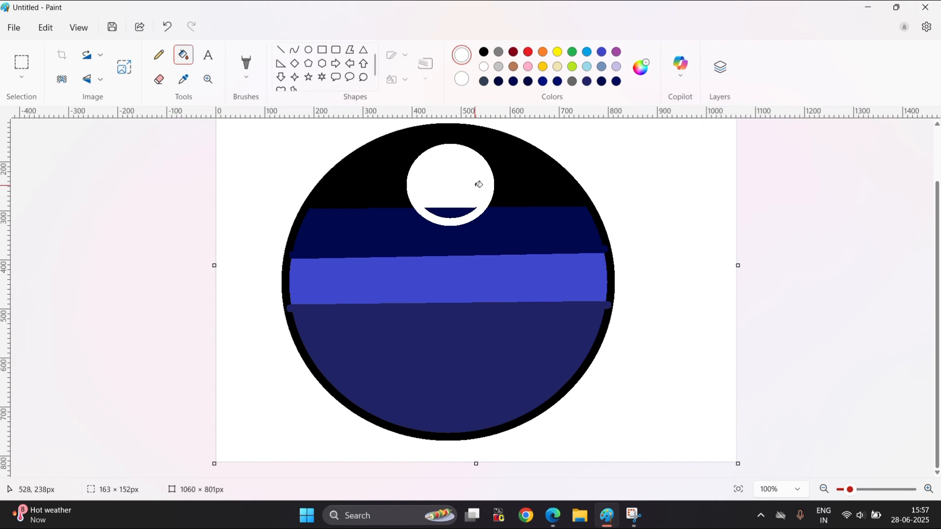
pyautogui.click(462, 215)
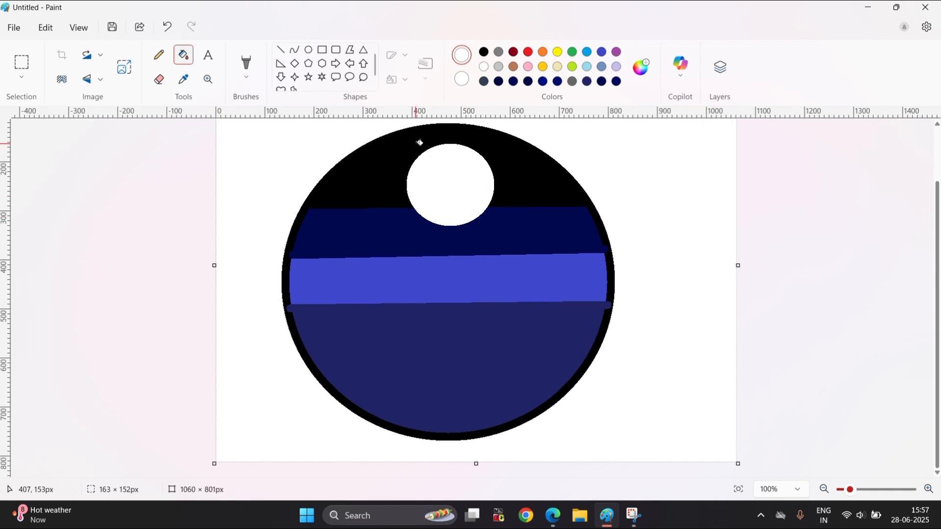
# - Draw a white downward-bulging curve about 235 × 92 px over the indigo band and a horizontal line about 214 px long across its top
pyautogui.click(294, 50)
pyautogui.moveTo(331, 281); pyautogui.dragTo(393, 325)
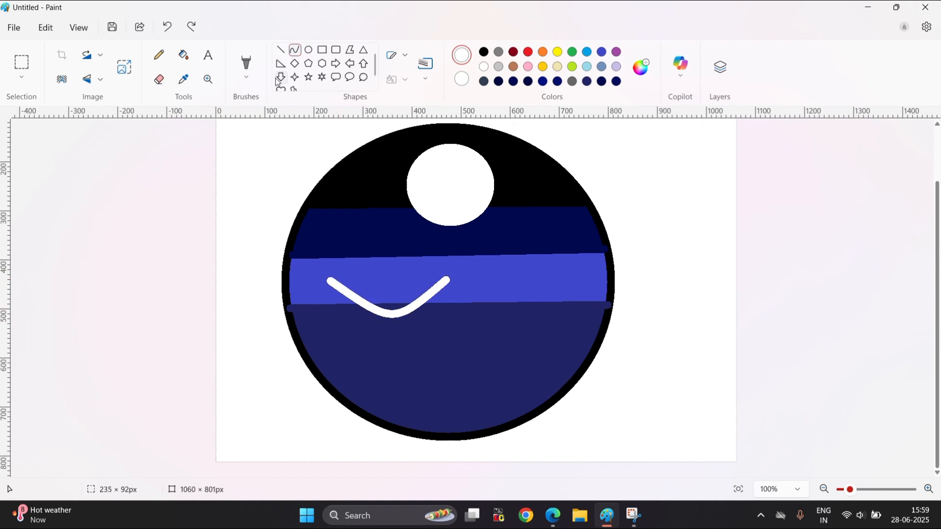
pyautogui.click(280, 50)
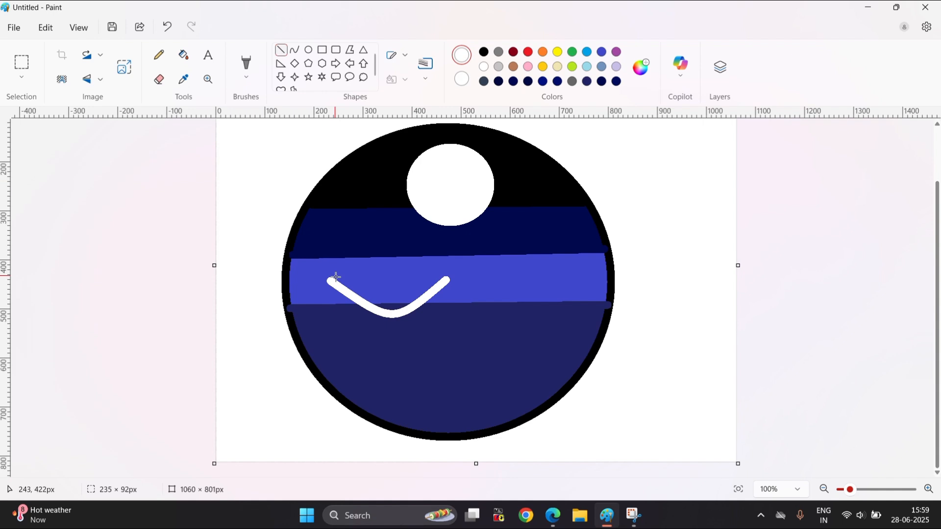
pyautogui.moveTo(335, 277); pyautogui.dragTo(440, 276)
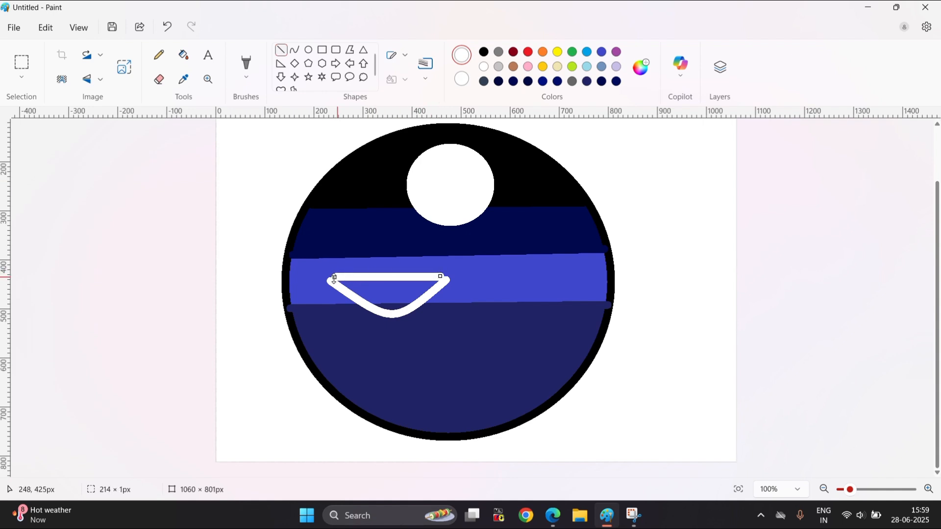
# - Nudge the white horizontal line down to align with the ends of the curve, closing the boat's outline
pyautogui.scroll(3, 277, 153)
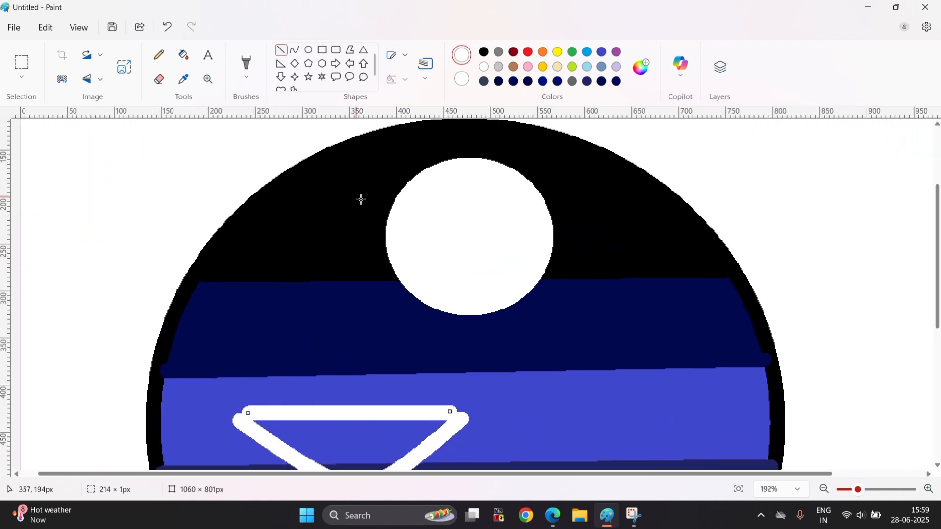
pyautogui.press('Down')
pyautogui.press('Down')
pyautogui.press('Down')
pyautogui.press('Down')
pyautogui.press('Down')
pyautogui.press('Down')
pyautogui.press('Down')
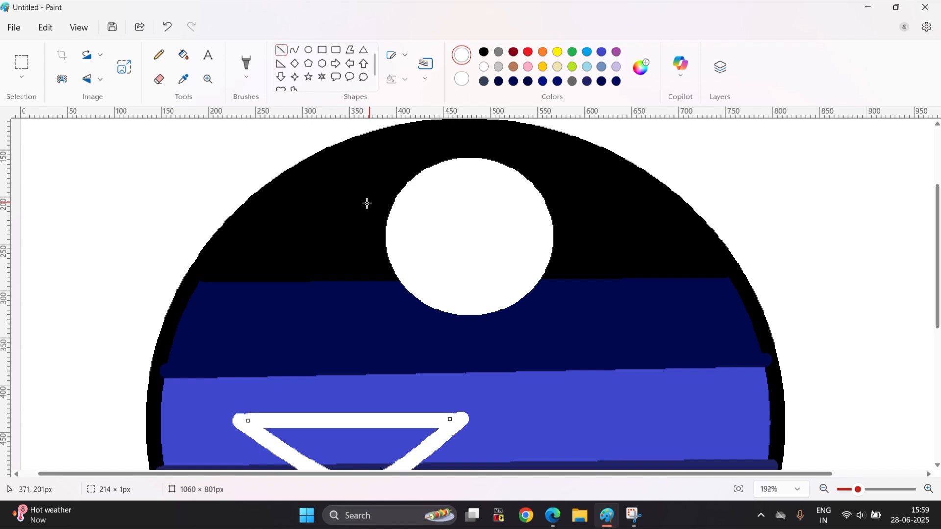
pyautogui.click(366, 204)
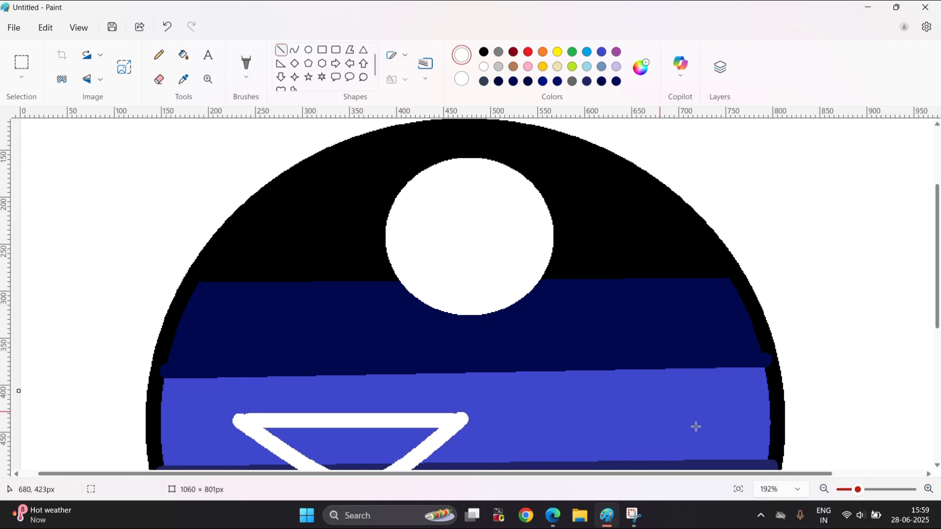
# - Brush rough white wave strokes beneath the boat and extend its upper-left tip with a short diagonal stroke
pyautogui.click(936, 329)
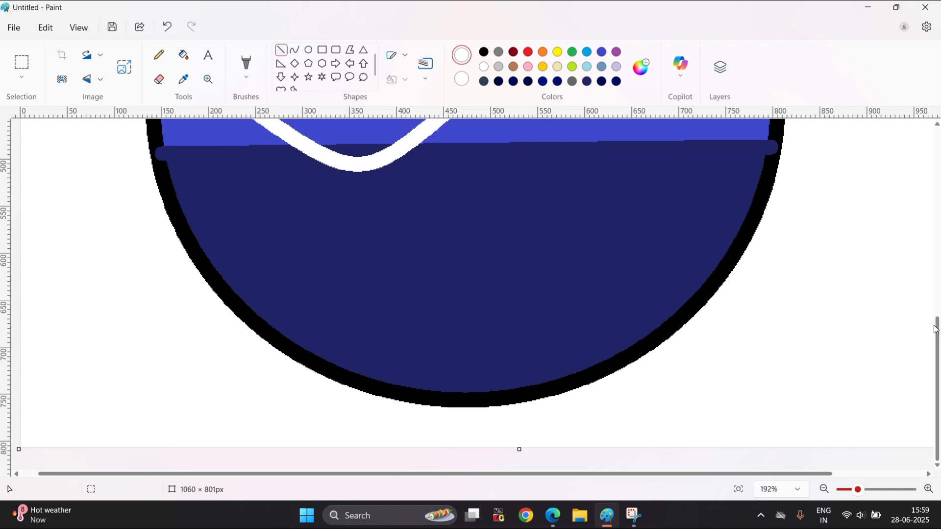
pyautogui.moveTo(936, 329); pyautogui.dragTo(937, 307)
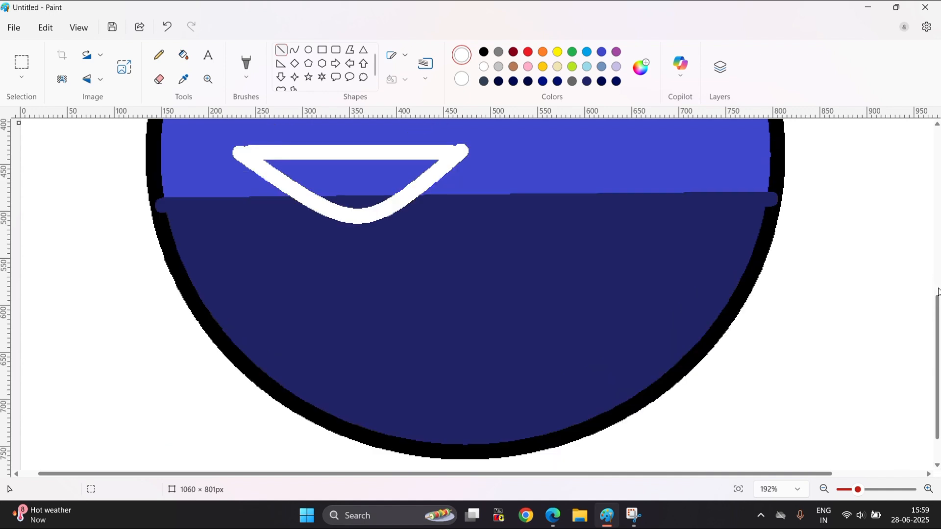
pyautogui.click(936, 292)
pyautogui.click(936, 318)
pyautogui.scroll(3, 938, 157)
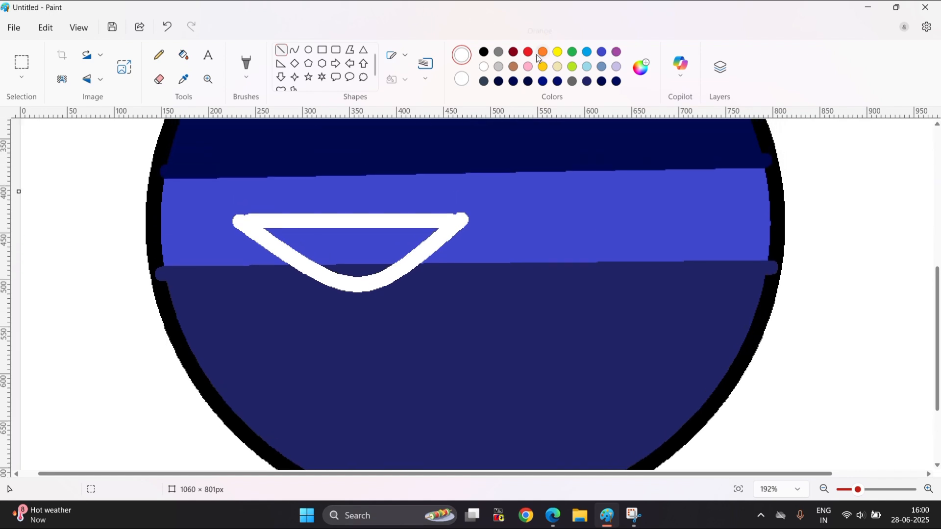
pyautogui.click(246, 63)
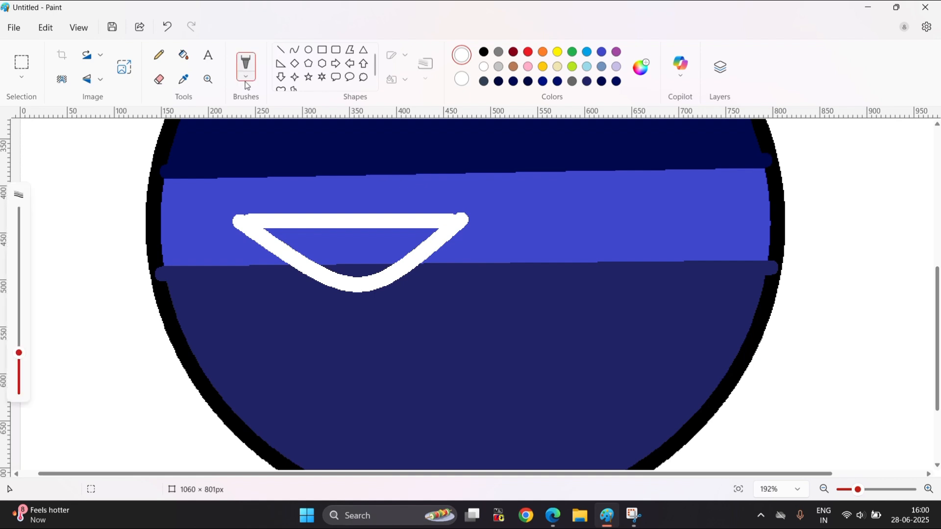
pyautogui.click(246, 83)
pyautogui.click(289, 95)
pyautogui.click(20, 362)
pyautogui.moveTo(251, 267)
pyautogui.mouseDown()
pyautogui.moveTo(275, 278)
pyautogui.moveTo(242, 251)
pyautogui.moveTo(290, 294)
pyautogui.moveTo(296, 288)
pyautogui.moveTo(278, 274)
pyautogui.moveTo(345, 303)
pyautogui.moveTo(443, 272)
pyautogui.mouseUp()
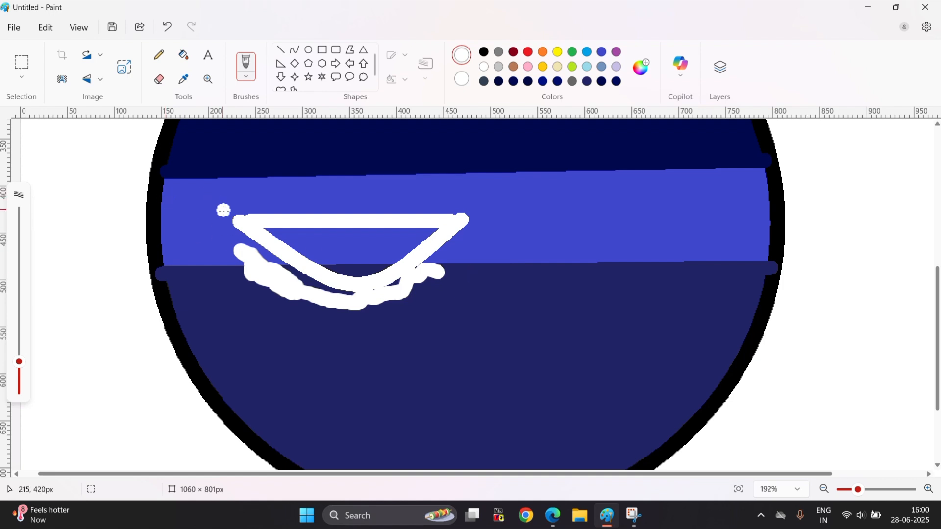
pyautogui.moveTo(240, 222)
pyautogui.mouseDown()
pyautogui.moveTo(226, 206)
pyautogui.moveTo(245, 217)
pyautogui.moveTo(218, 198)
pyautogui.mouseUp()
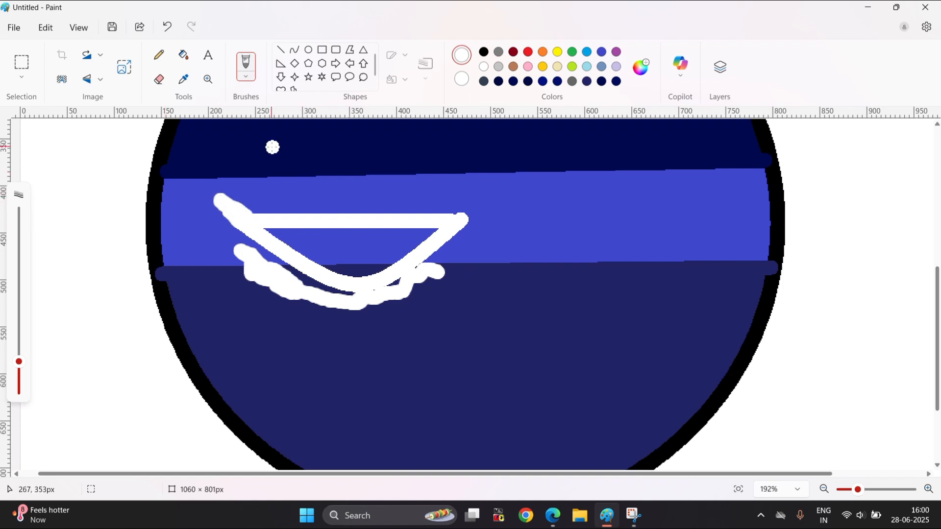
# - Paint two small black figures with round heads and short limbs just above the boat's top edge
pyautogui.click(484, 52)
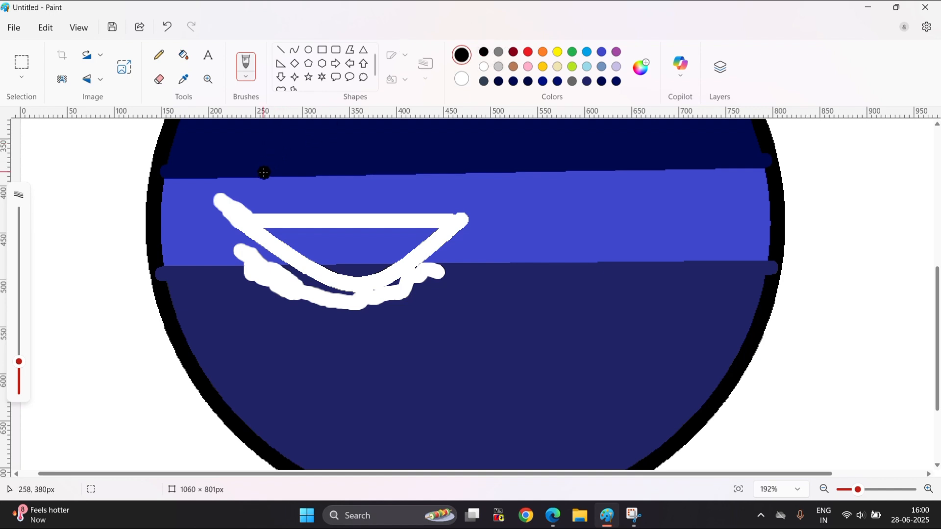
pyautogui.moveTo(258, 177)
pyautogui.mouseDown()
pyautogui.moveTo(280, 178)
pyautogui.moveTo(265, 187)
pyautogui.moveTo(262, 175)
pyautogui.moveTo(280, 167)
pyautogui.moveTo(272, 188)
pyautogui.moveTo(259, 175)
pyautogui.moveTo(283, 204)
pyautogui.moveTo(334, 183)
pyautogui.moveTo(309, 194)
pyautogui.moveTo(336, 204)
pyautogui.mouseUp()
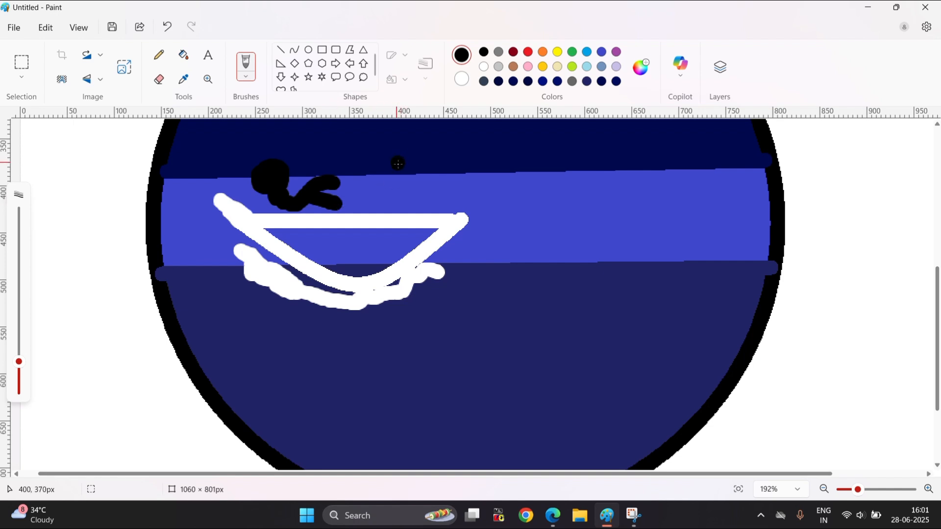
pyautogui.moveTo(399, 162)
pyautogui.mouseDown()
pyautogui.moveTo(378, 192)
pyautogui.moveTo(374, 171)
pyautogui.moveTo(397, 173)
pyautogui.moveTo(368, 180)
pyautogui.moveTo(381, 179)
pyautogui.moveTo(385, 207)
pyautogui.moveTo(417, 191)
pyautogui.moveTo(363, 199)
pyautogui.mouseUp()
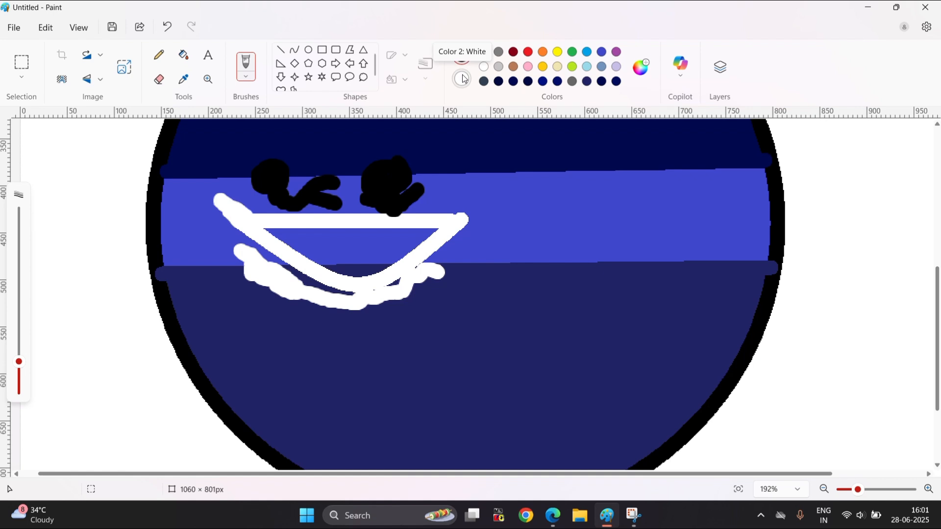
# - Fill both parts of the boat's interior with brown
pyautogui.click(514, 67)
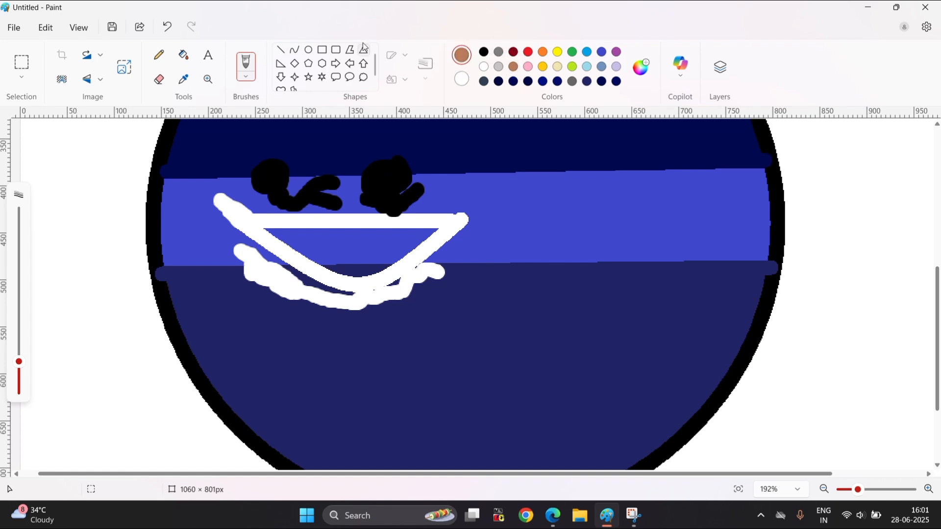
pyautogui.click(184, 56)
pyautogui.click(347, 235)
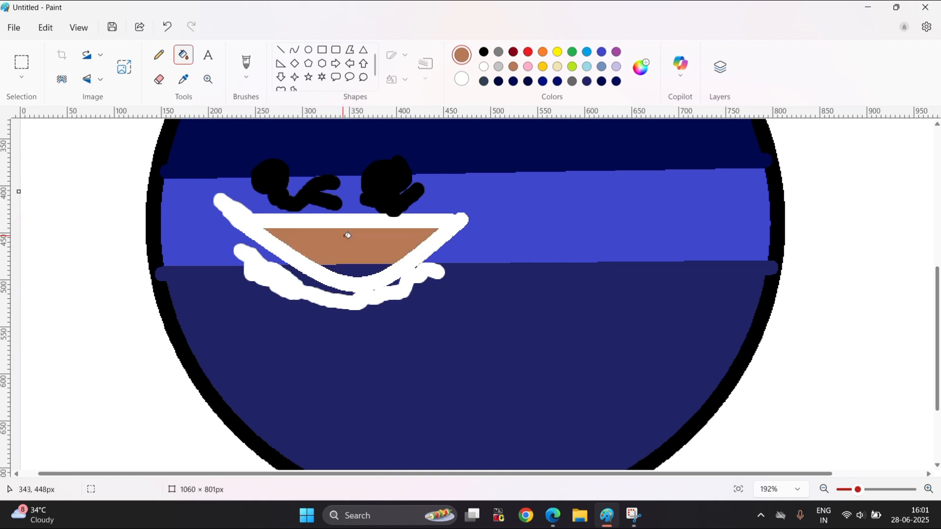
pyautogui.click(356, 270)
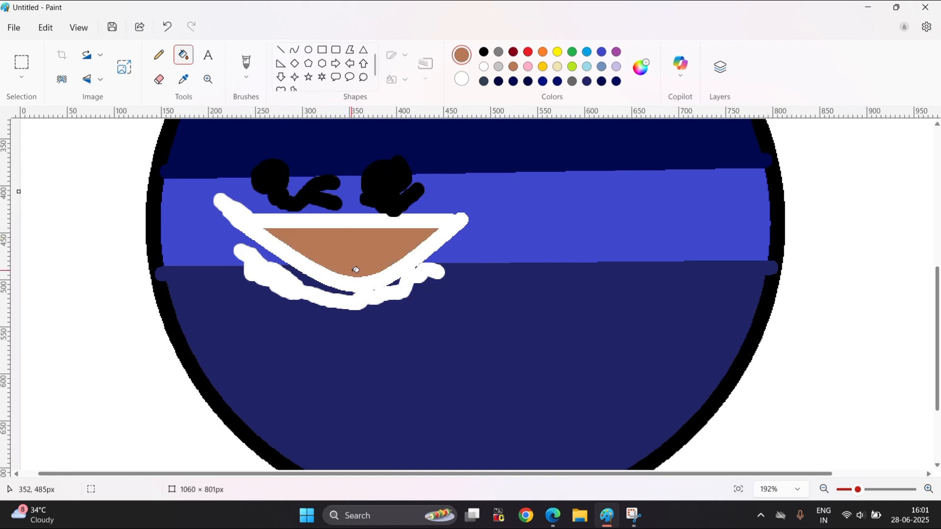
# - Draw four small white four-point stars, about 35 px across, in the dark sky, two on each side of the moon
pyautogui.keyDown('ctrl'); pyautogui.scroll(-5, 356, 270); pyautogui.keyUp('ctrl')
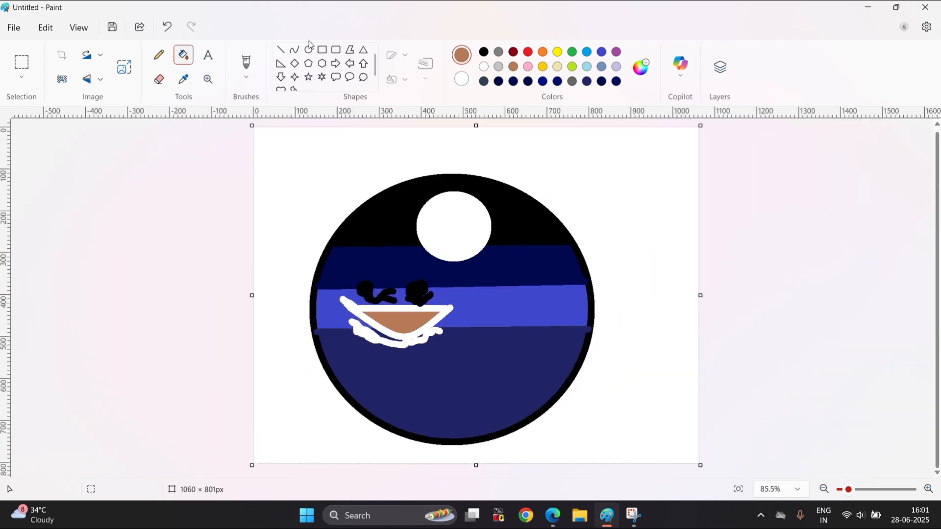
pyautogui.click(294, 77)
pyautogui.click(484, 66)
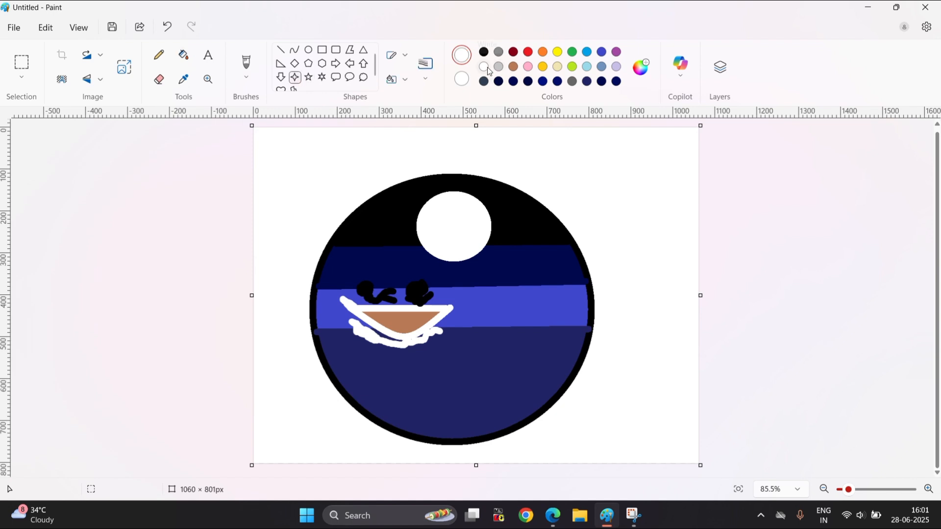
pyautogui.moveTo(382, 216); pyautogui.dragTo(397, 202)
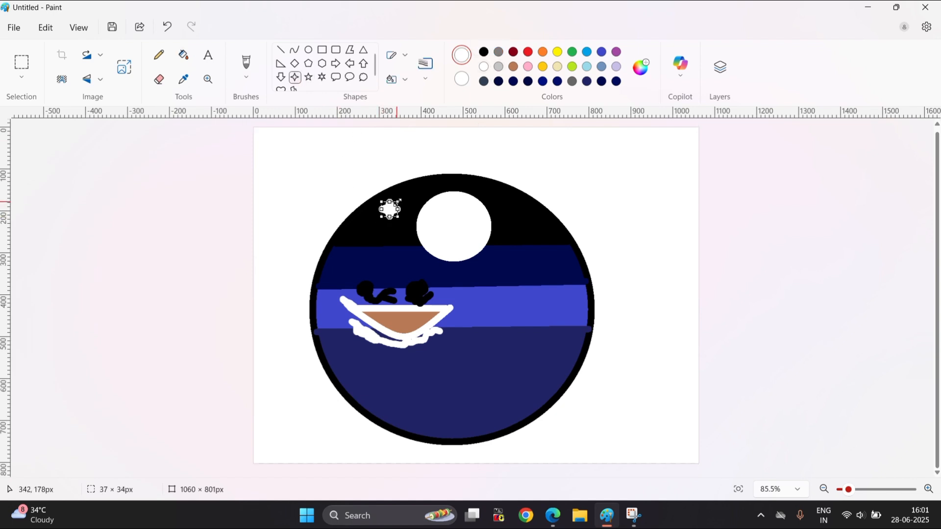
pyautogui.moveTo(529, 229); pyautogui.dragTo(536, 221)
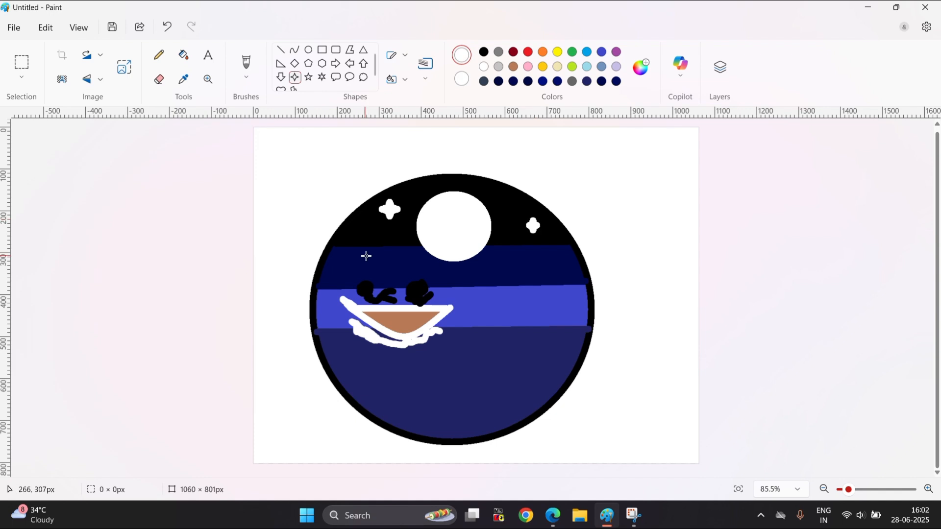
pyautogui.moveTo(363, 242); pyautogui.dragTo(380, 259)
pyautogui.moveTo(515, 268); pyautogui.dragTo(529, 256)
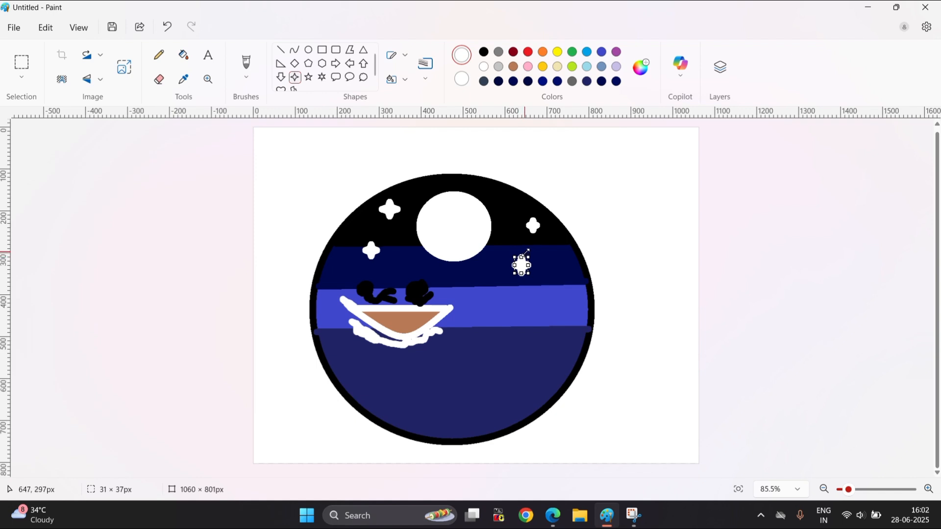
pyautogui.click(554, 247)
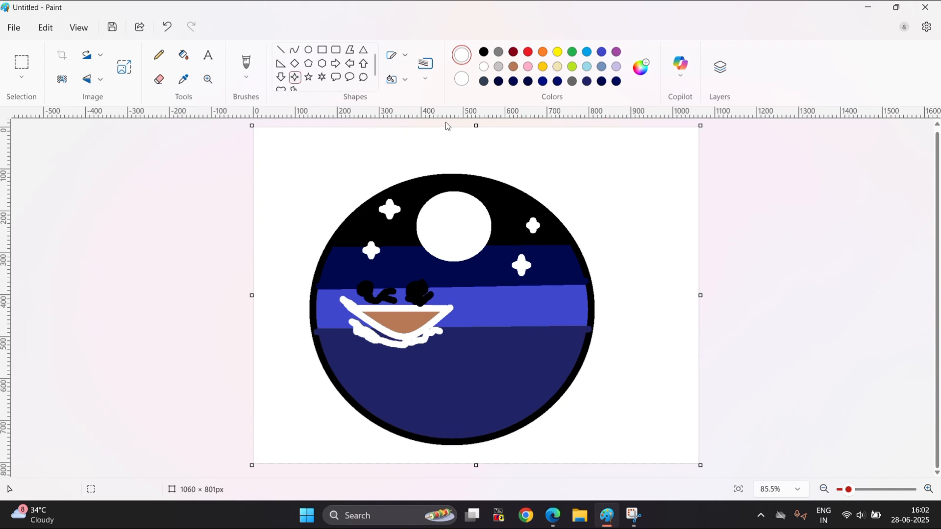
# - Draw a black outlined ring about 107 px wide on top of the large circle and stretch it upward until it looks round
pyautogui.click(309, 51)
pyautogui.moveTo(422, 141); pyautogui.dragTo(469, 174)
pyautogui.click(484, 52)
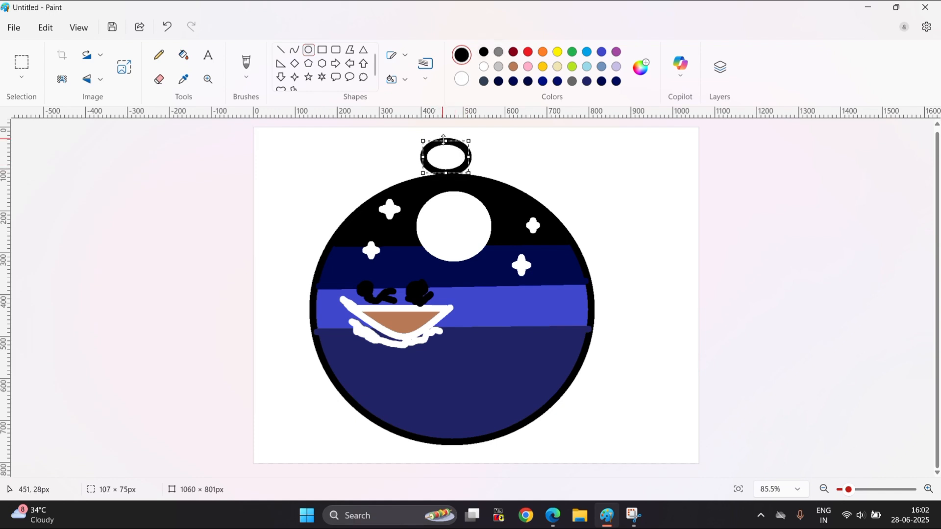
pyautogui.moveTo(443, 140); pyautogui.dragTo(443, 131)
pyautogui.click(551, 204)
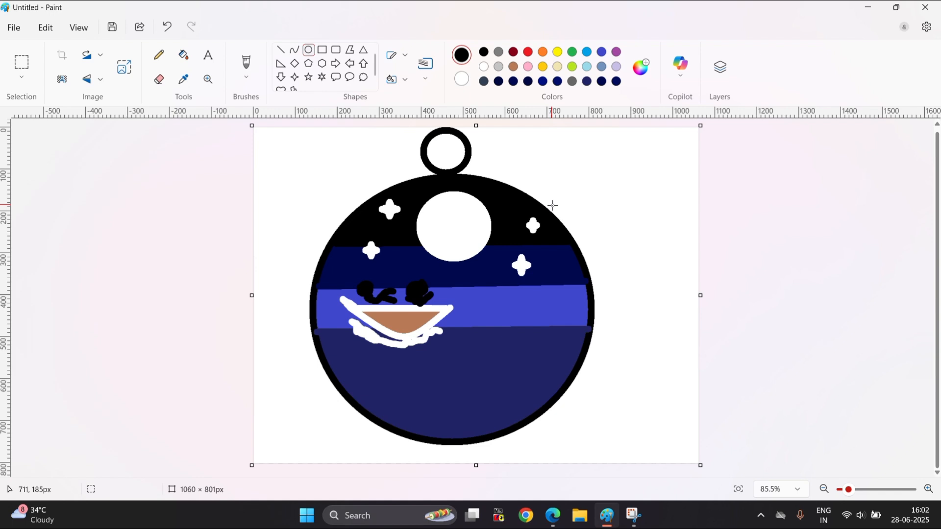
# - Start a new blank picture and draw a thick black horizon line about 1054 px long across the middle of the canvas
pyautogui.click(12, 30)
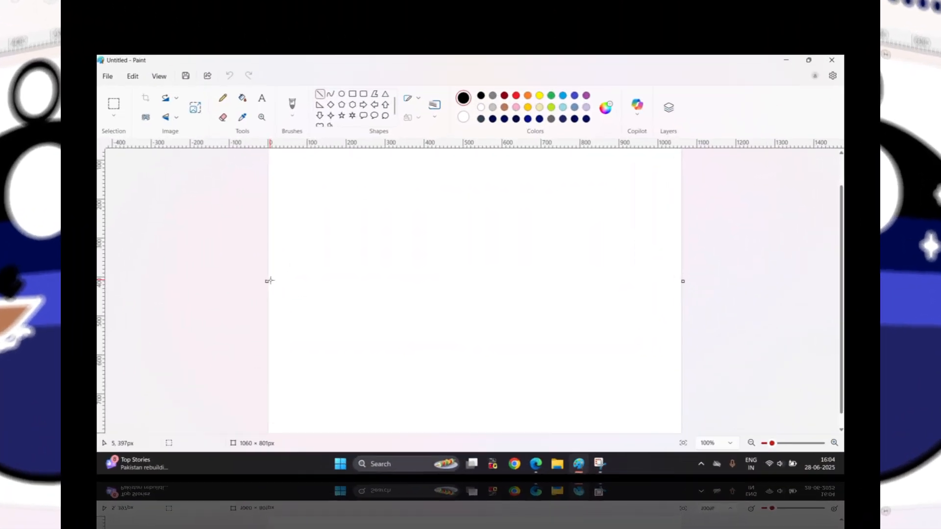
pyautogui.moveTo(218, 284)
pyautogui.mouseDown()
pyautogui.moveTo(446, 267)
pyautogui.moveTo(576, 292)
pyautogui.moveTo(693, 262)
pyautogui.moveTo(738, 277)
pyautogui.mouseUp()
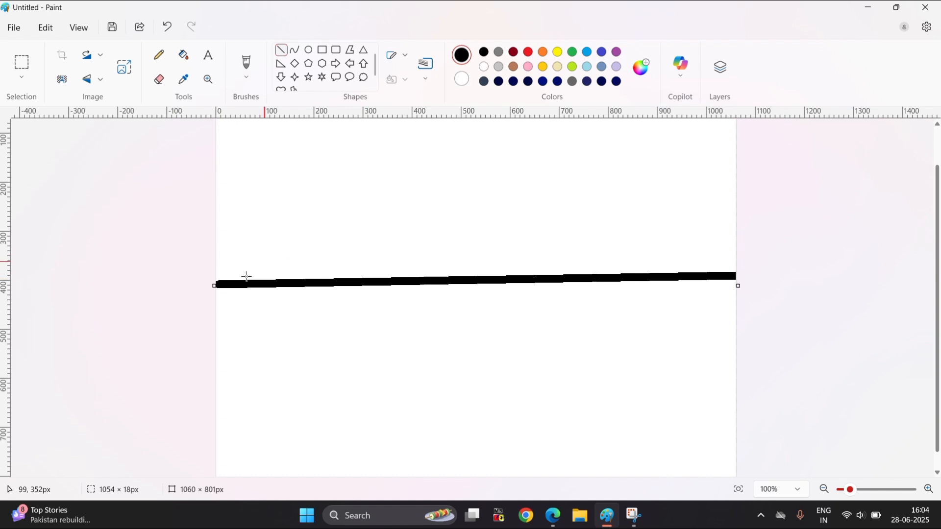
pyautogui.moveTo(214, 286)
pyautogui.mouseDown()
pyautogui.moveTo(149, 273)
pyautogui.moveTo(242, 283)
pyautogui.moveTo(153, 281)
pyautogui.mouseUp()
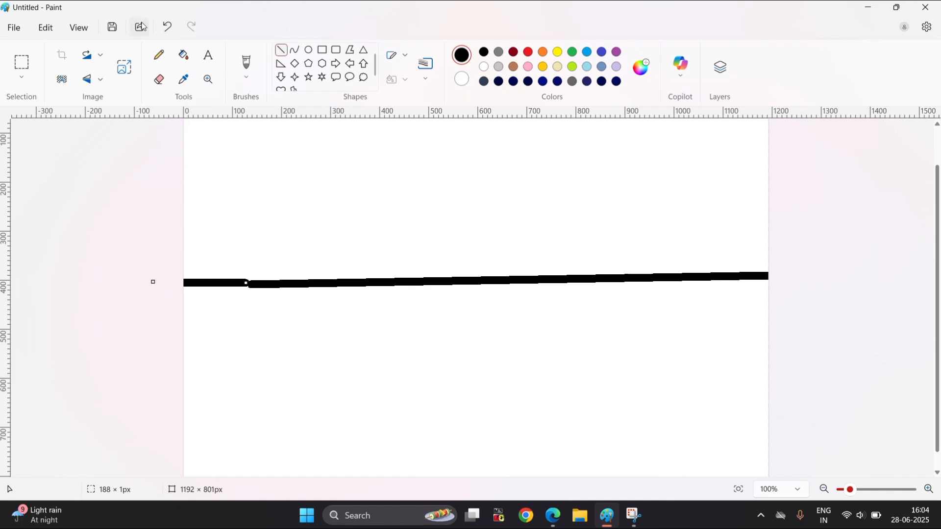
pyautogui.click(167, 27)
pyautogui.click(167, 27)
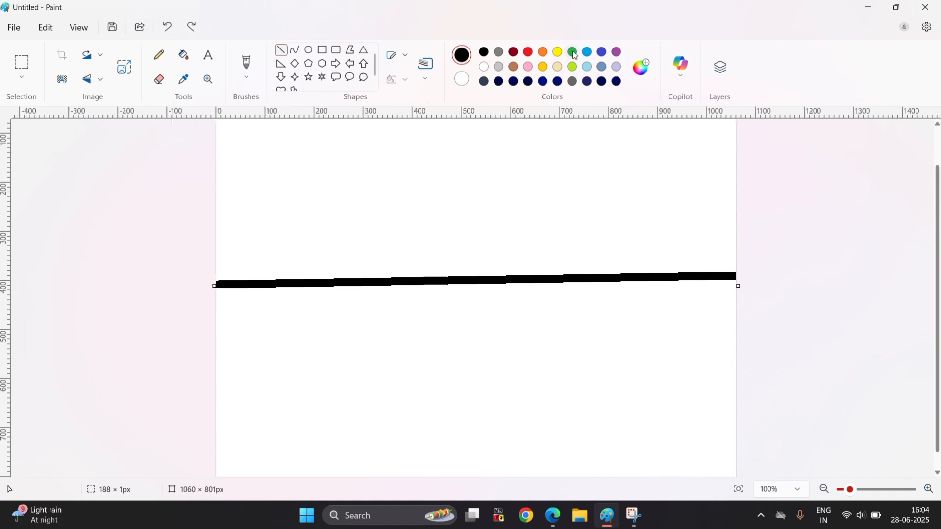
# - Darken turquoise to the custom blue #0072A3 and fill the area below the horizon line with it
pyautogui.click(587, 52)
pyautogui.click(650, 78)
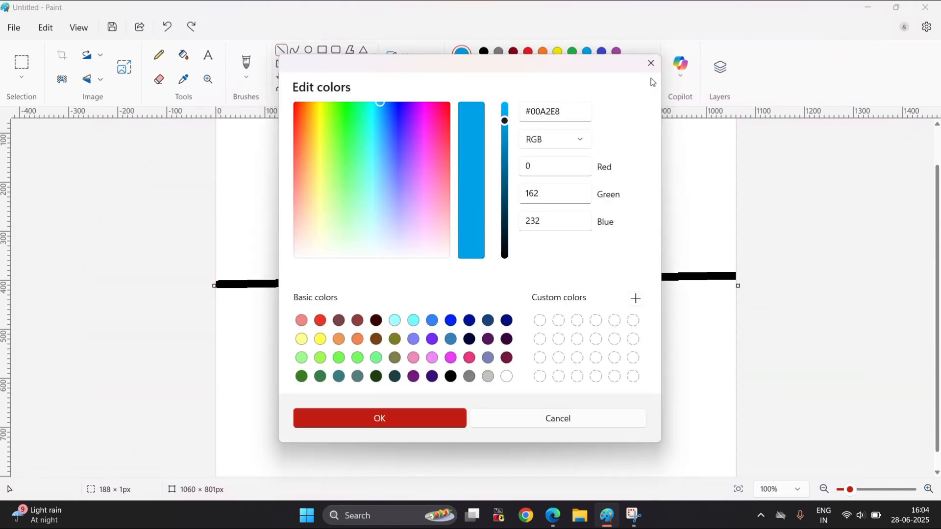
pyautogui.click(505, 196)
pyautogui.moveTo(504, 197); pyautogui.dragTo(507, 164)
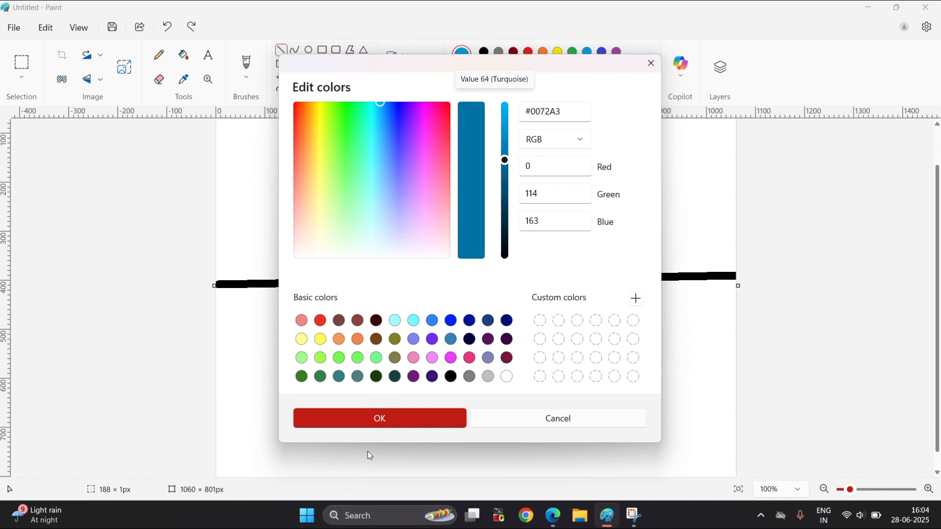
pyautogui.click(378, 421)
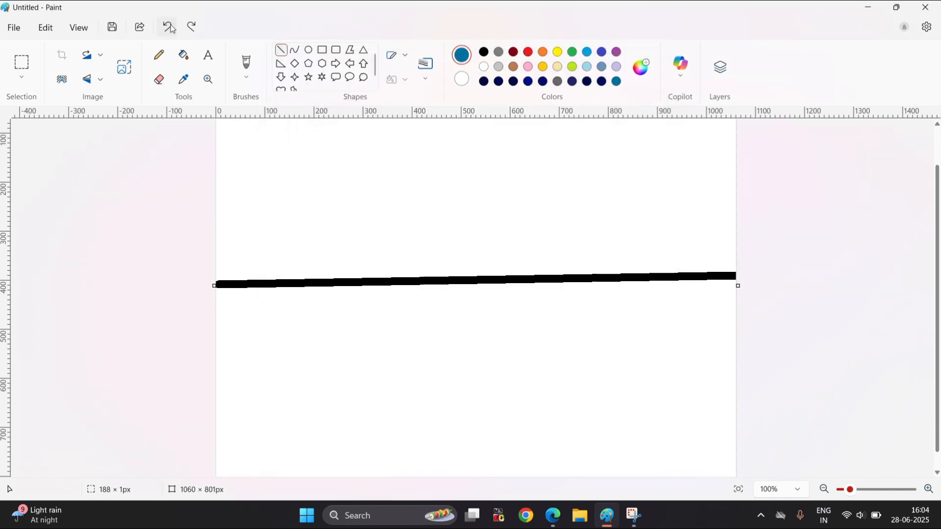
pyautogui.click(183, 55)
pyautogui.click(293, 322)
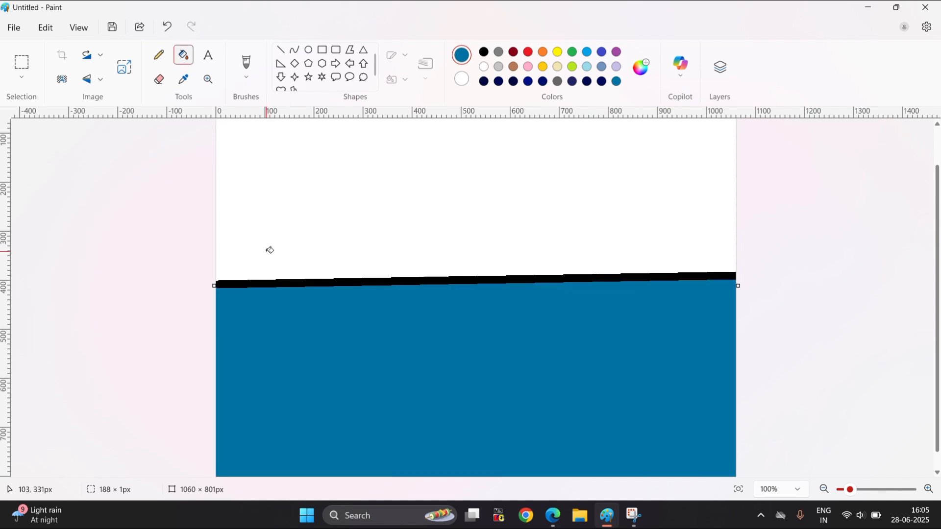
# - Draw a tall ellipse outline of about 336 × 546 px across the middle of the horizon line, coloured in the sea's custom blue
pyautogui.click(308, 49)
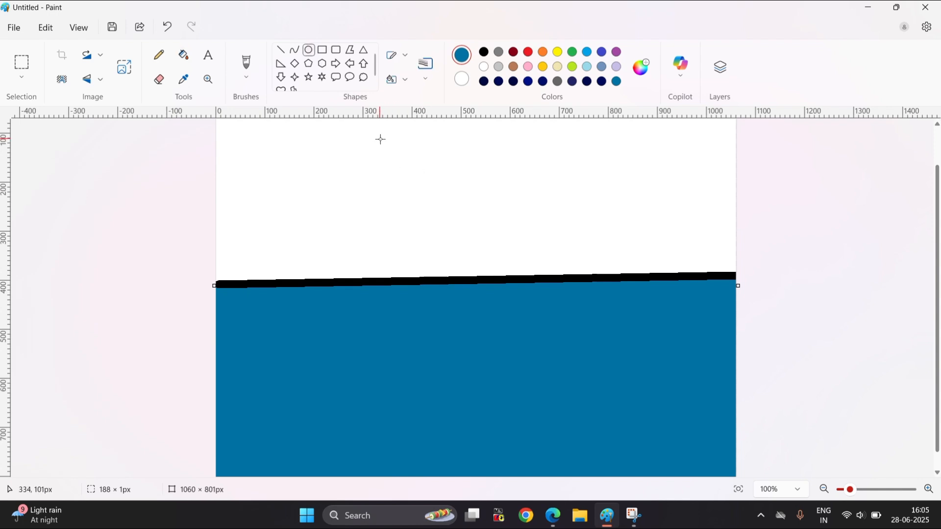
pyautogui.scroll(-5, 380, 139)
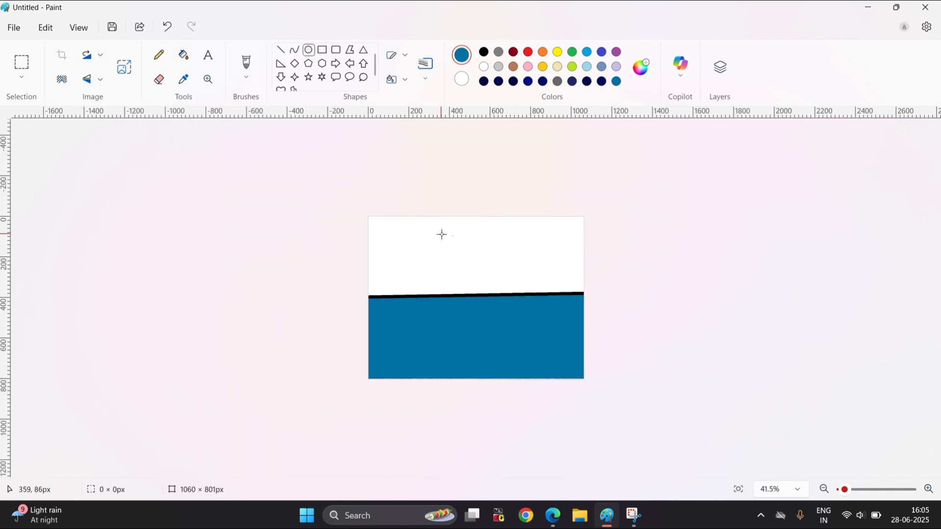
pyautogui.moveTo(441, 234); pyautogui.dragTo(510, 345)
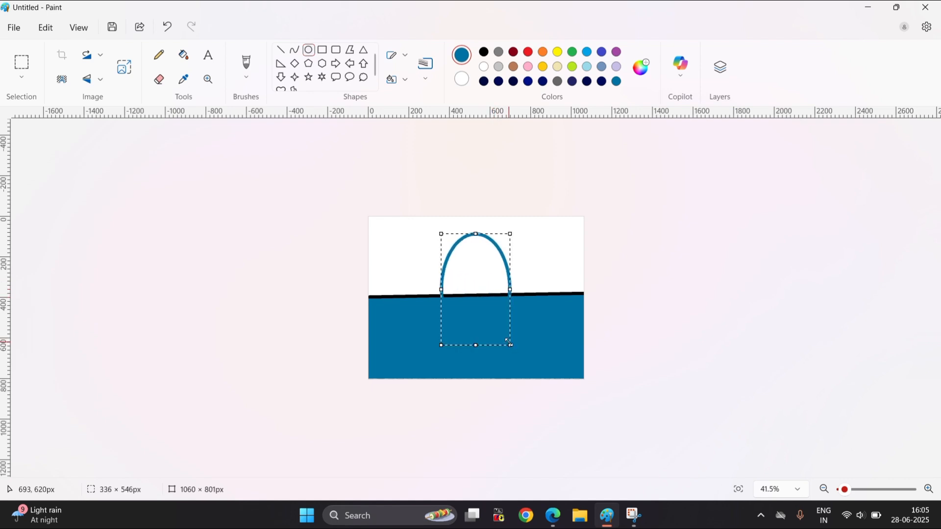
pyautogui.click(557, 67)
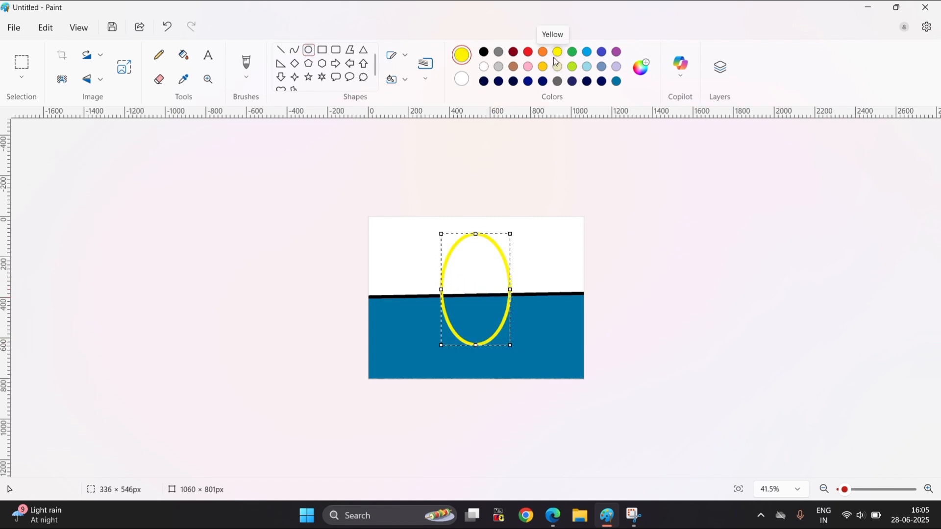
pyautogui.click(587, 54)
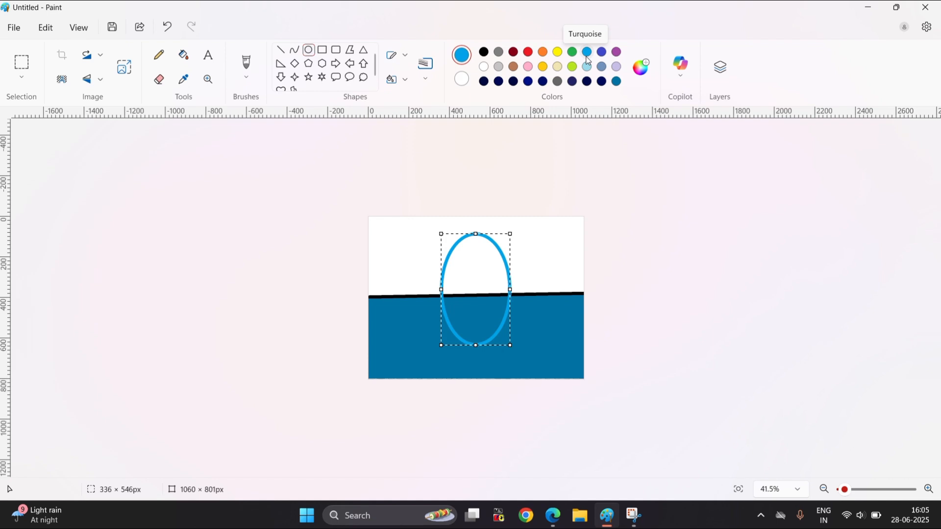
pyautogui.click(614, 82)
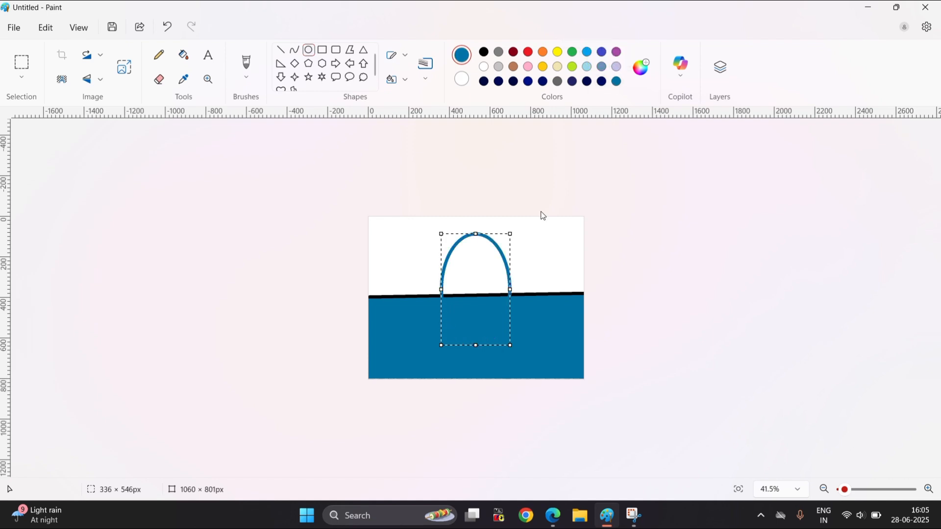
pyautogui.scroll(5, 539, 211)
pyautogui.scroll(-4, 538, 212)
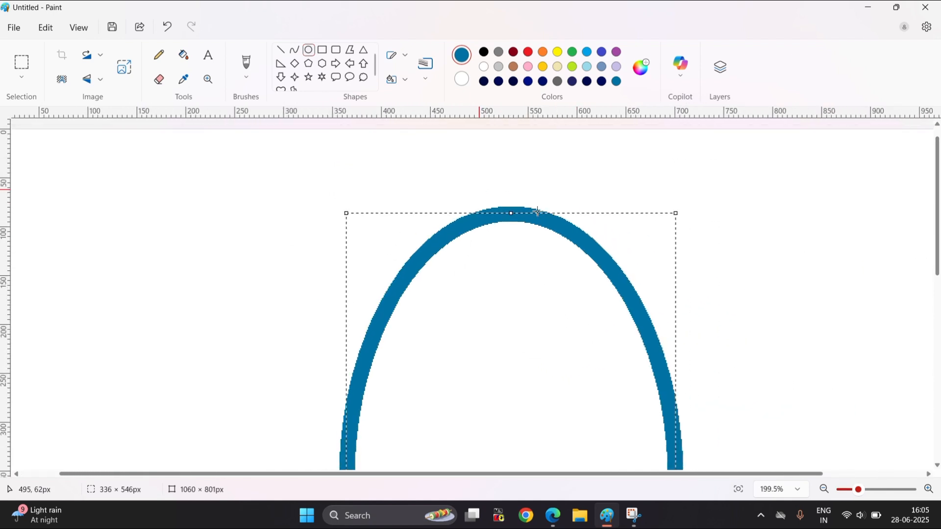
# - Cover both ends of the blue arch where they cross the horizon line with small flat black ellipses
pyautogui.click(558, 52)
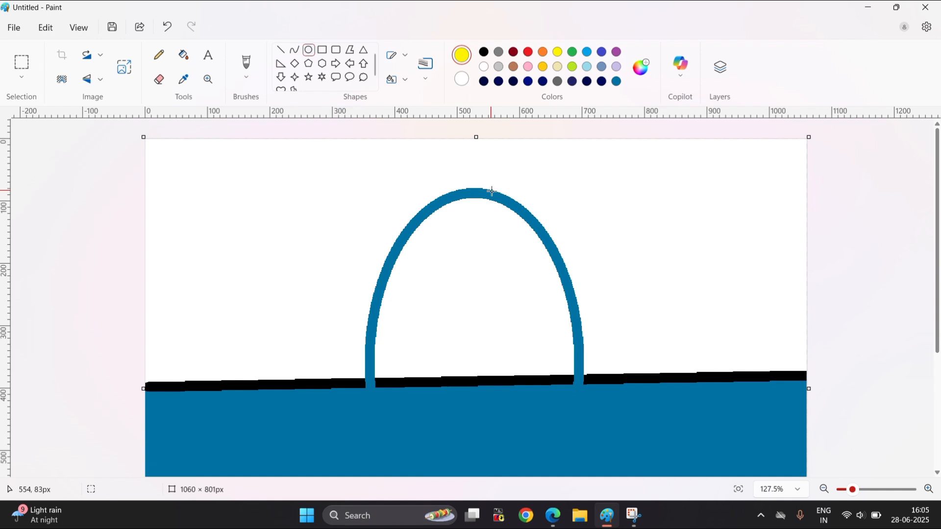
pyautogui.click(573, 81)
pyautogui.click(484, 51)
pyautogui.moveTo(371, 383); pyautogui.dragTo(377, 384)
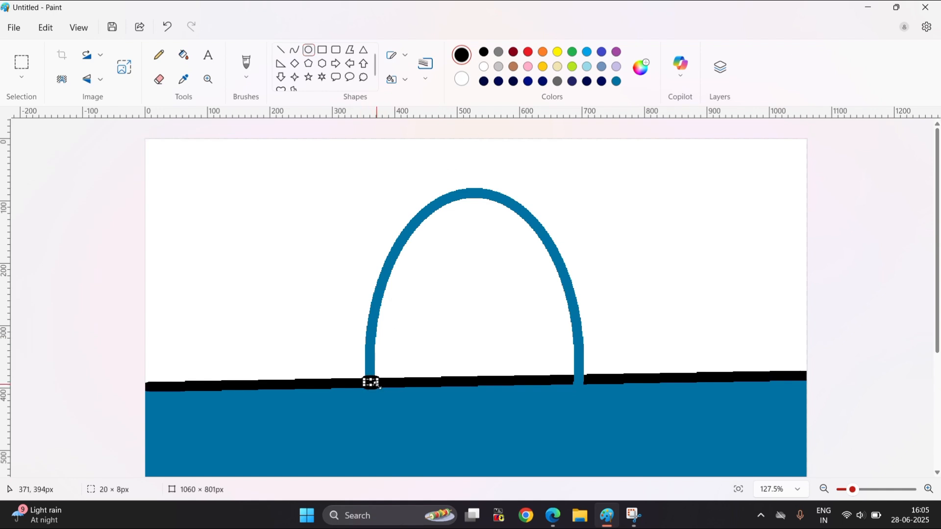
pyautogui.moveTo(569, 381); pyautogui.dragTo(586, 382)
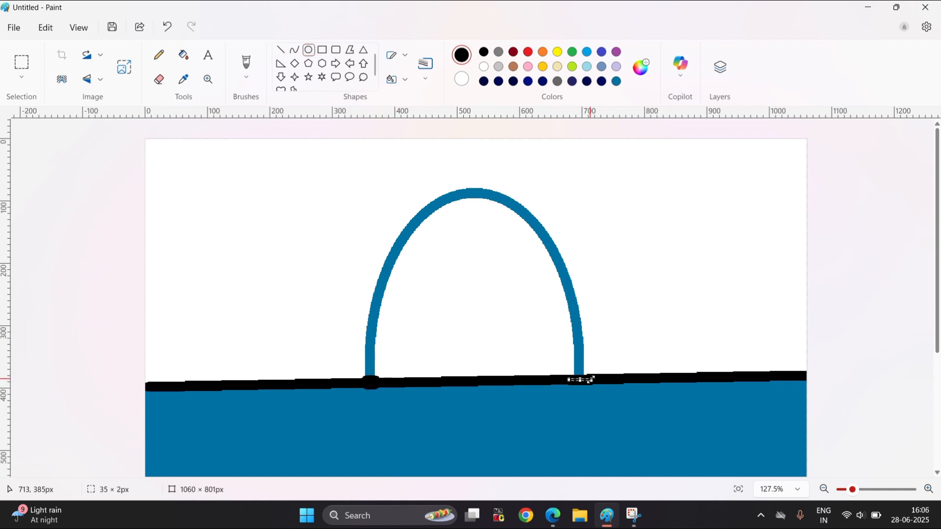
pyautogui.click(121, 354)
# - Fill the arch's interior and its blue outline with yellow to form a rising sun
pyautogui.click(557, 52)
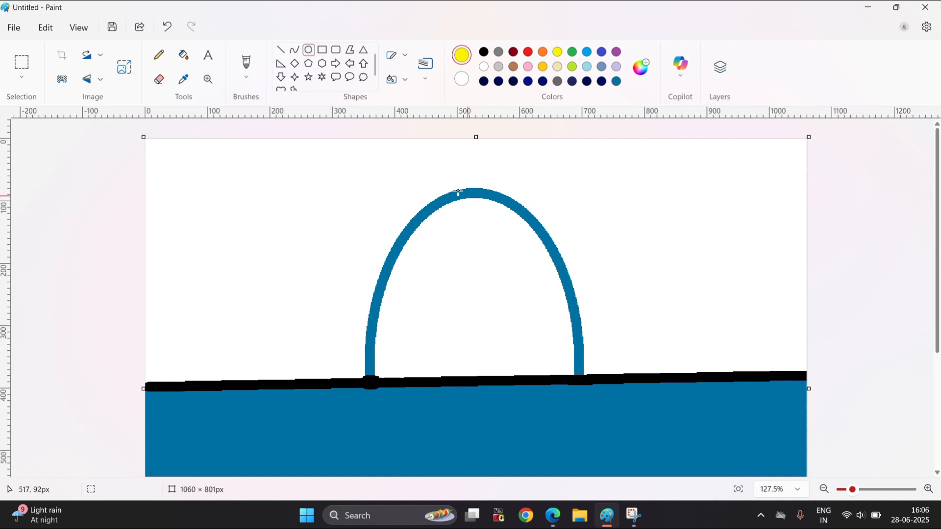
pyautogui.click(183, 54)
pyautogui.click(416, 250)
pyautogui.click(417, 229)
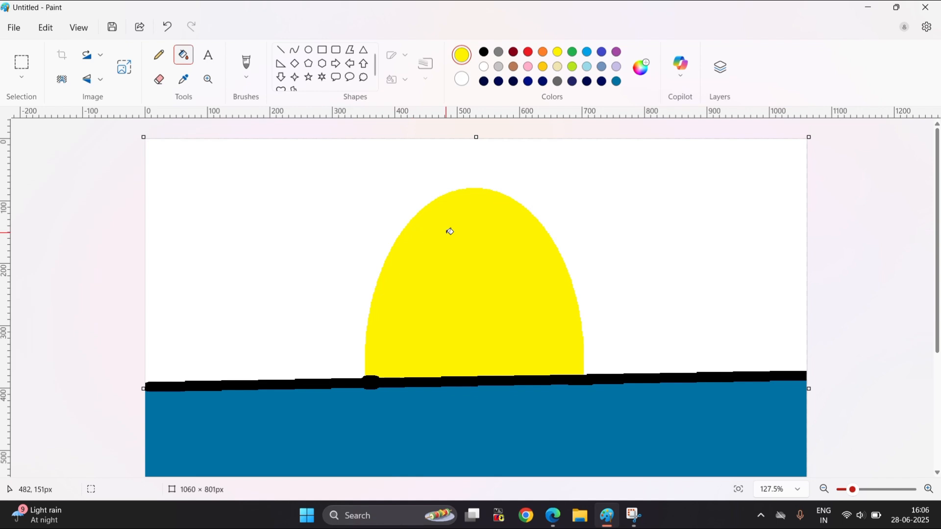
# - Draw six straight yellow rays outward from the left side and top of the sun
pyautogui.scroll(-3, 454, 231)
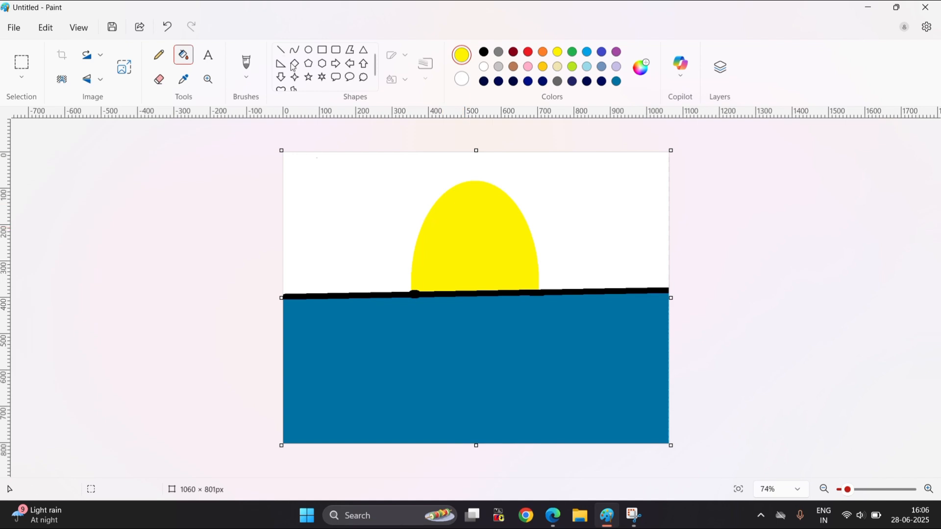
pyautogui.click(281, 50)
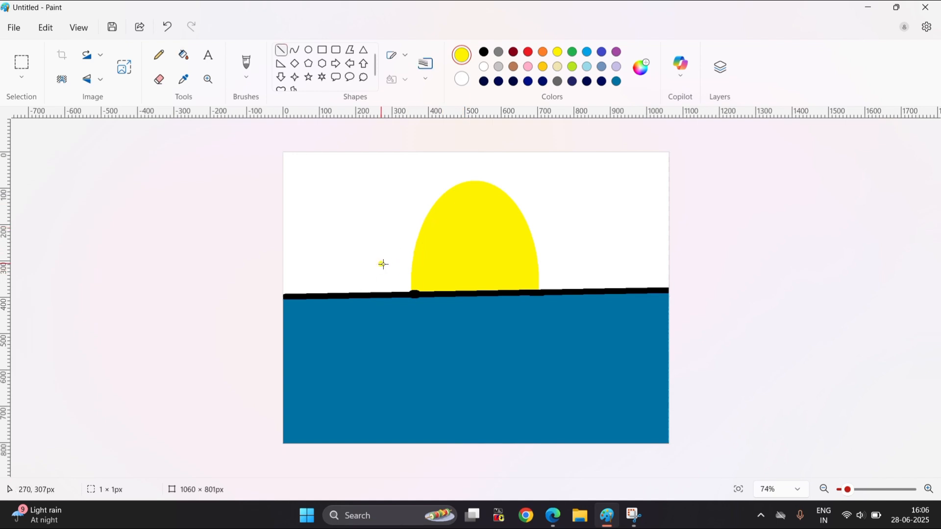
pyautogui.moveTo(378, 264); pyautogui.dragTo(413, 265)
pyautogui.moveTo(365, 223); pyautogui.dragTo(420, 233)
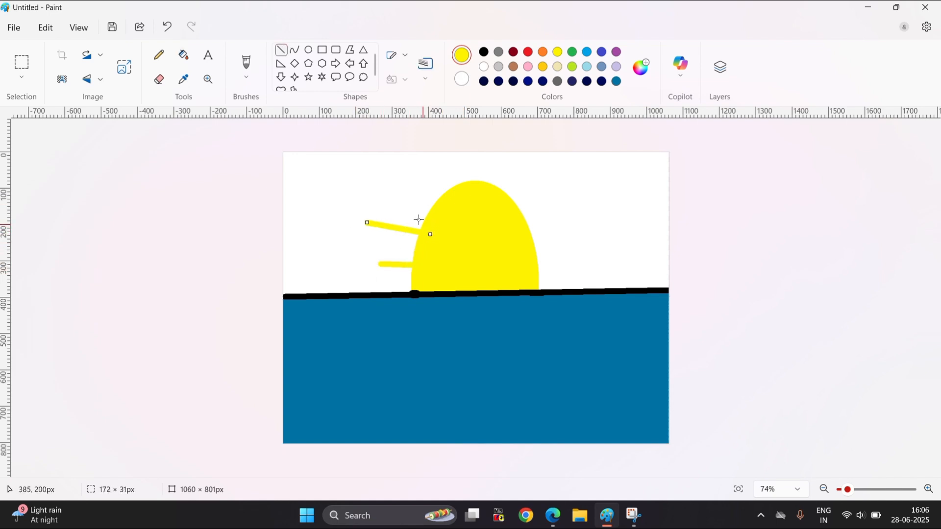
pyautogui.moveTo(379, 183); pyautogui.dragTo(438, 201)
pyautogui.moveTo(430, 162)
pyautogui.mouseDown()
pyautogui.moveTo(454, 192)
pyautogui.moveTo(501, 194)
pyautogui.mouseUp()
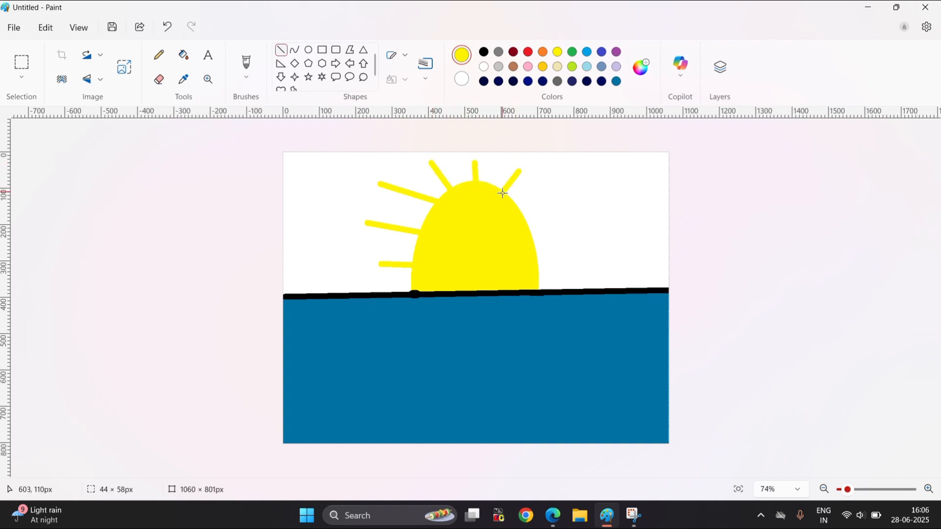
# - Undo all six yellow sun rays
pyautogui.click(167, 27)
pyautogui.click(167, 27)
pyautogui.click(167, 26)
pyautogui.click(167, 27)
pyautogui.click(167, 26)
pyautogui.click(167, 26)
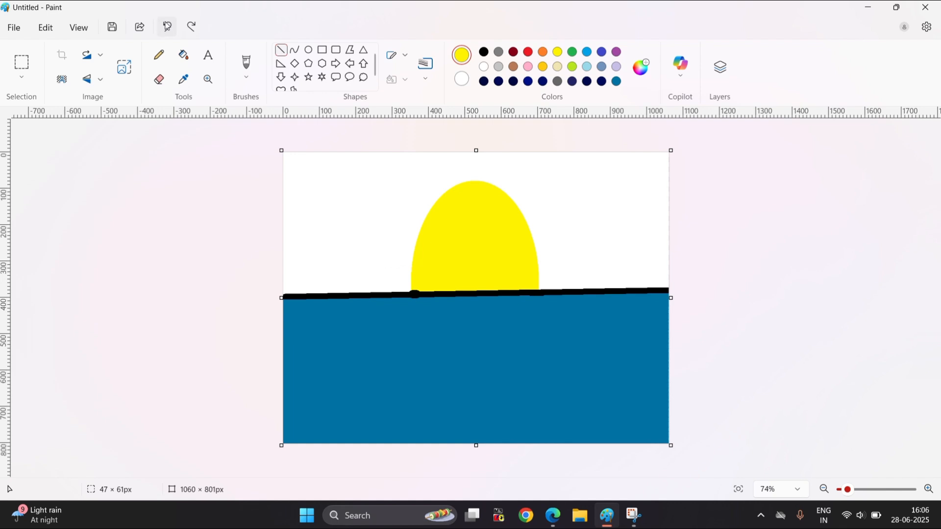
# - Draw two nearly horizontal orange lines across the sky, one from each side of the sun to the canvas edge
pyautogui.click(543, 52)
pyautogui.moveTo(286, 212); pyautogui.dragTo(430, 210)
pyautogui.click(563, 212)
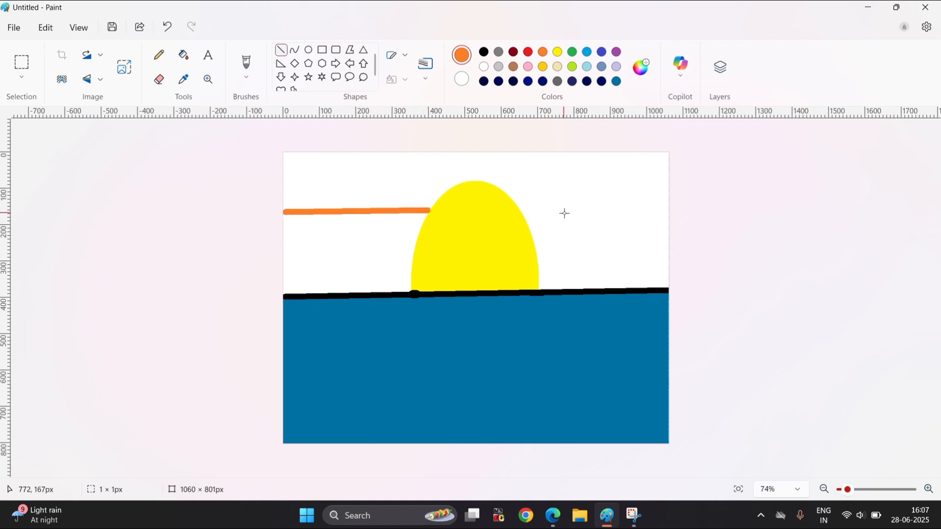
pyautogui.moveTo(516, 206); pyautogui.dragTo(672, 205)
# - Fill the sky area above the two orange lines with orange
pyautogui.click(483, 82)
pyautogui.click(184, 55)
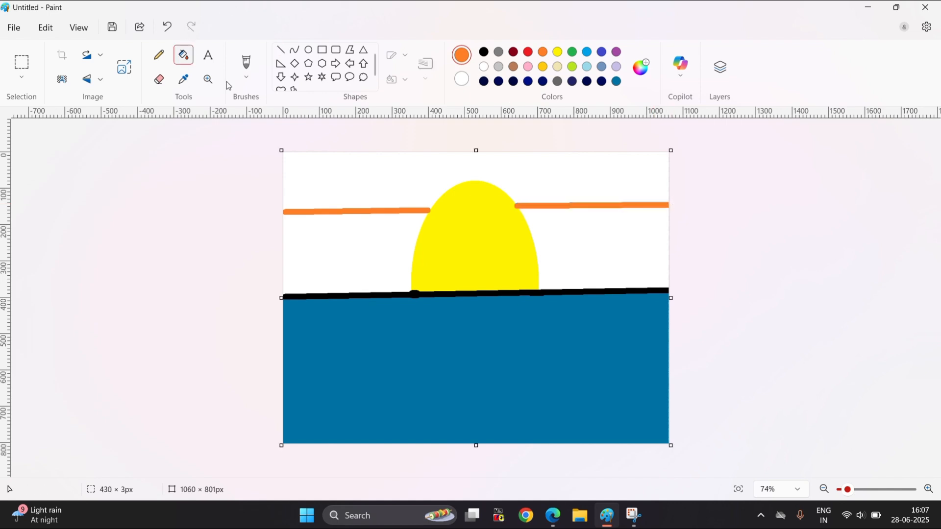
pyautogui.click(304, 162)
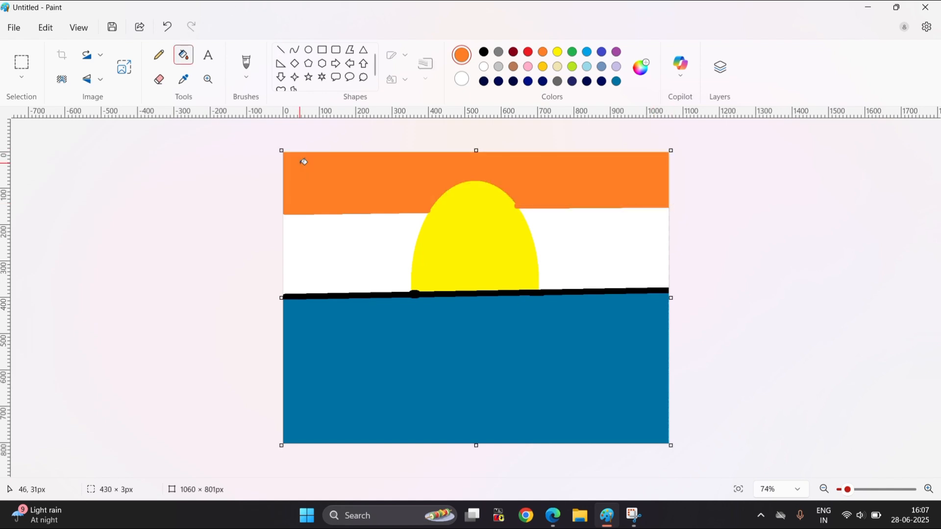
# - Draw two nearly horizontal gold lines across the white sky, one from each side of the sun to the canvas edge
pyautogui.click(542, 66)
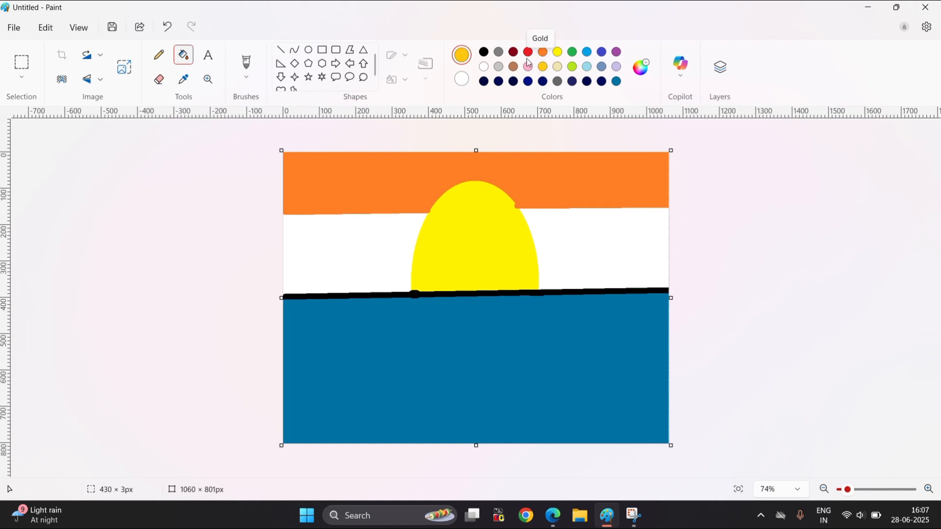
pyautogui.click(280, 49)
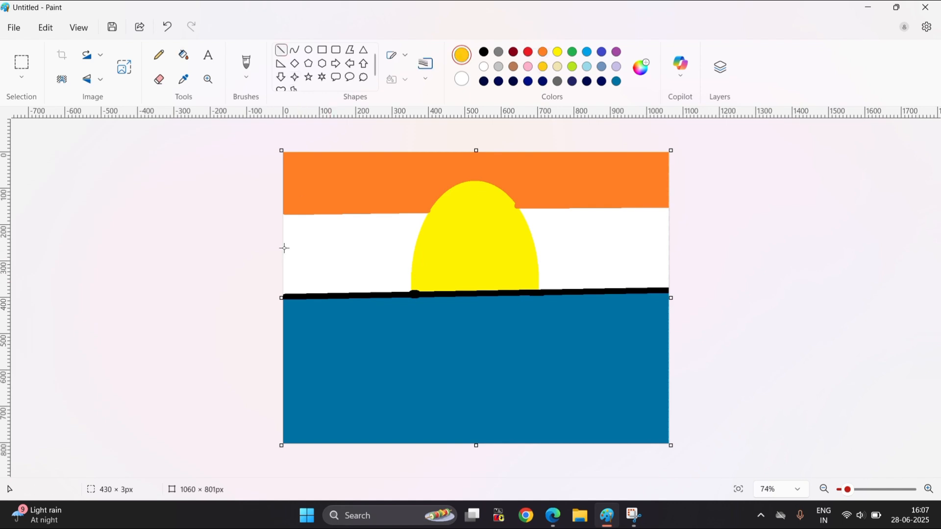
pyautogui.moveTo(284, 252); pyautogui.dragTo(416, 249)
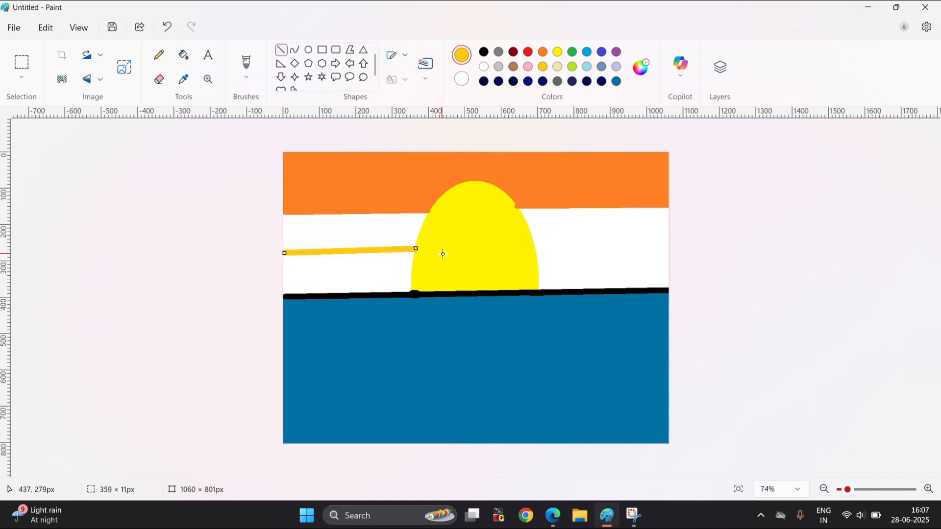
pyautogui.moveTo(541, 250); pyautogui.dragTo(672, 248)
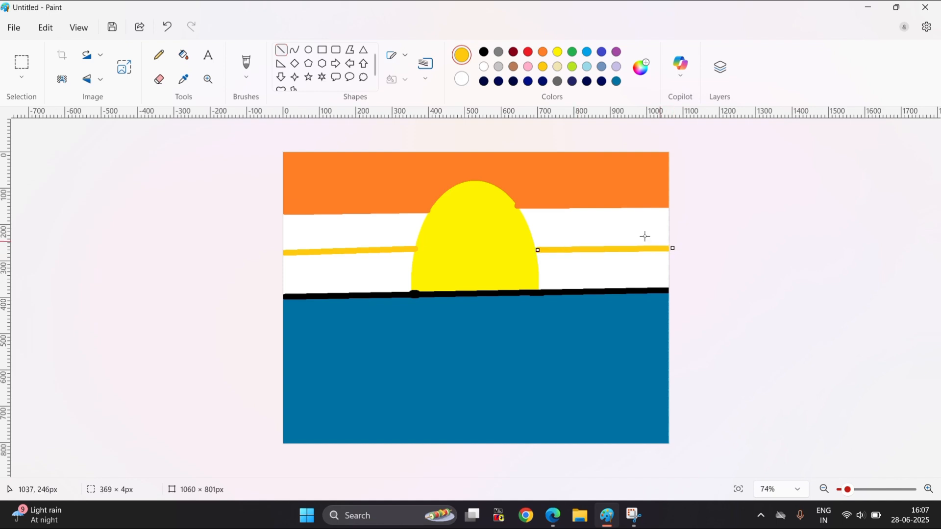
pyautogui.moveTo(540, 250); pyautogui.dragTo(526, 251)
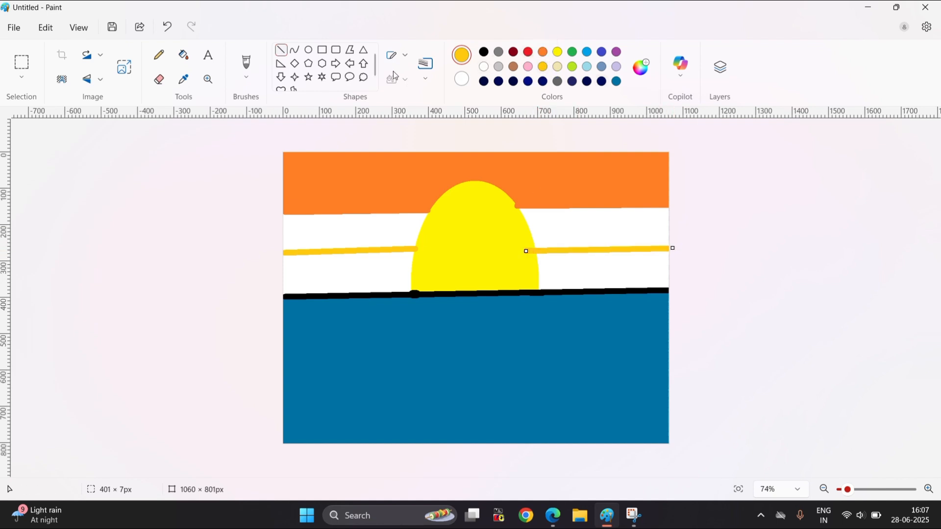
# - Fill the white bands between the orange sky and the gold lines with gold on both sides of the sun
pyautogui.click(183, 55)
pyautogui.click(351, 224)
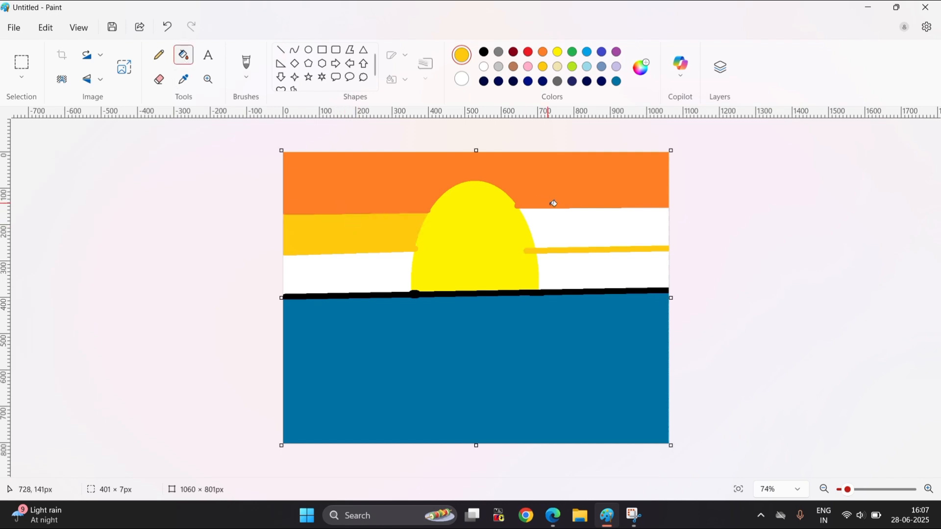
pyautogui.click(574, 232)
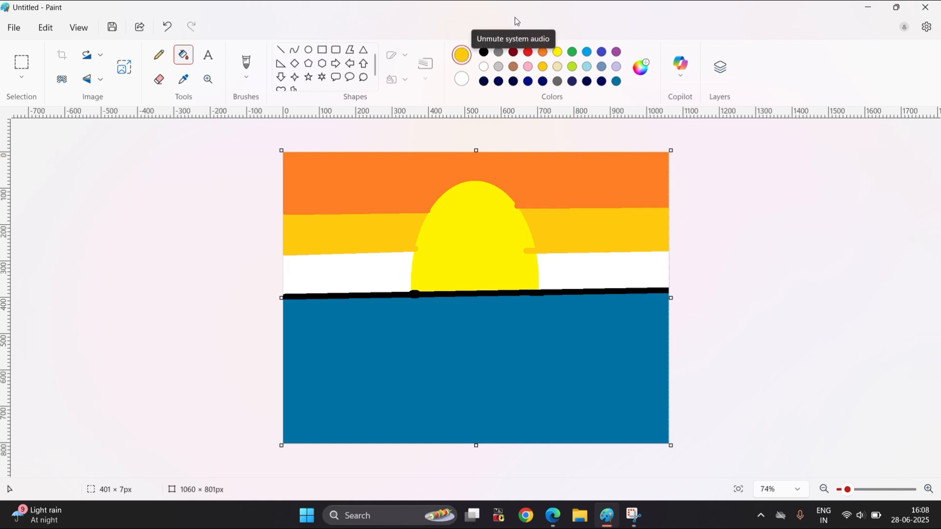
# - Mix the custom yellow #DED608 and fill the two remaining white sky strips above the horizon with it
pyautogui.click(650, 63)
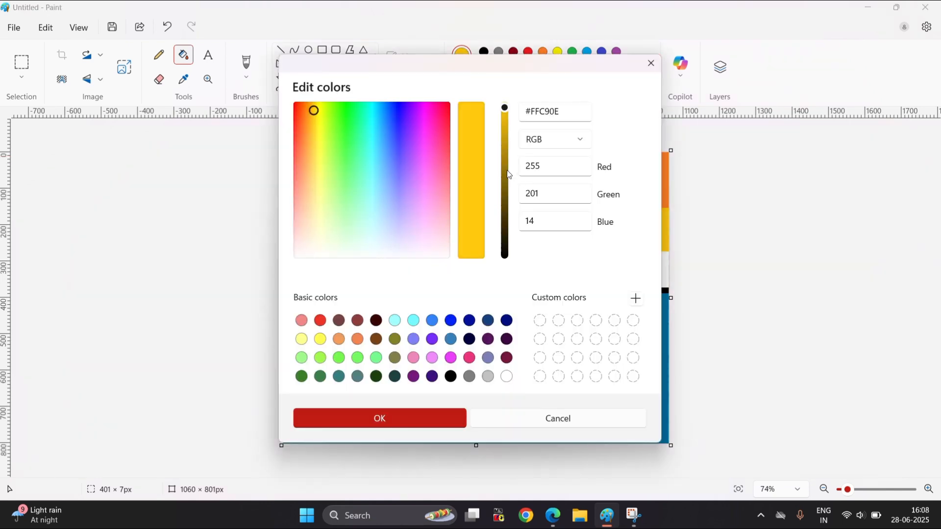
pyautogui.moveTo(506, 171); pyautogui.dragTo(500, 145)
pyautogui.click(314, 162)
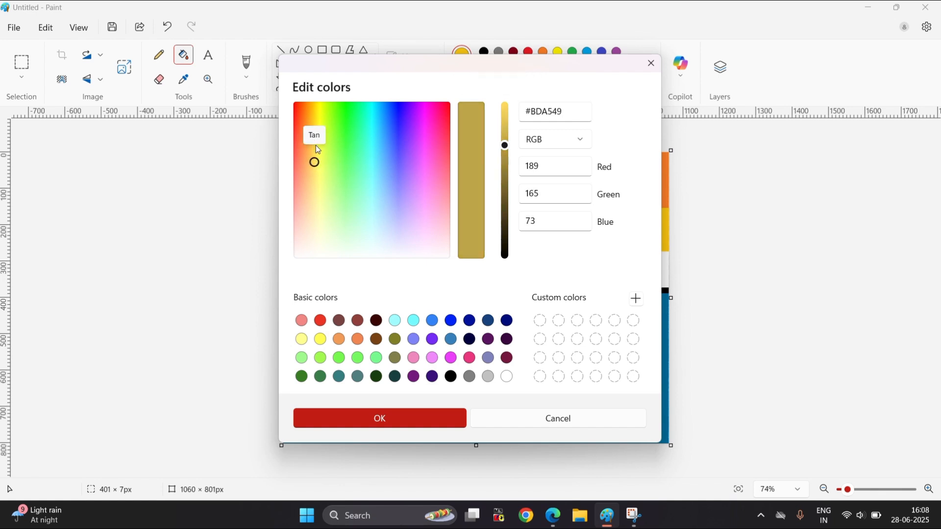
pyautogui.moveTo(317, 135)
pyautogui.mouseDown()
pyautogui.moveTo(311, 116)
pyautogui.moveTo(321, 111)
pyautogui.mouseUp()
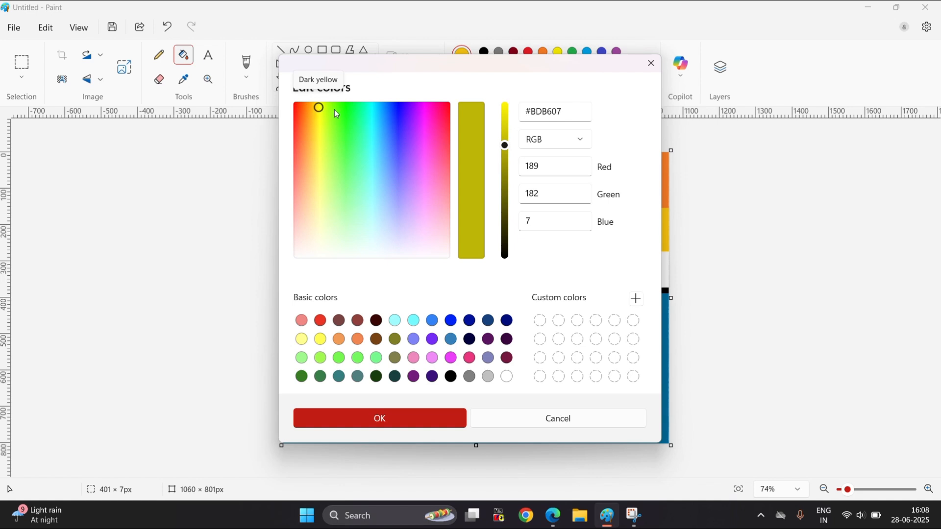
pyautogui.moveTo(505, 145); pyautogui.dragTo(505, 127)
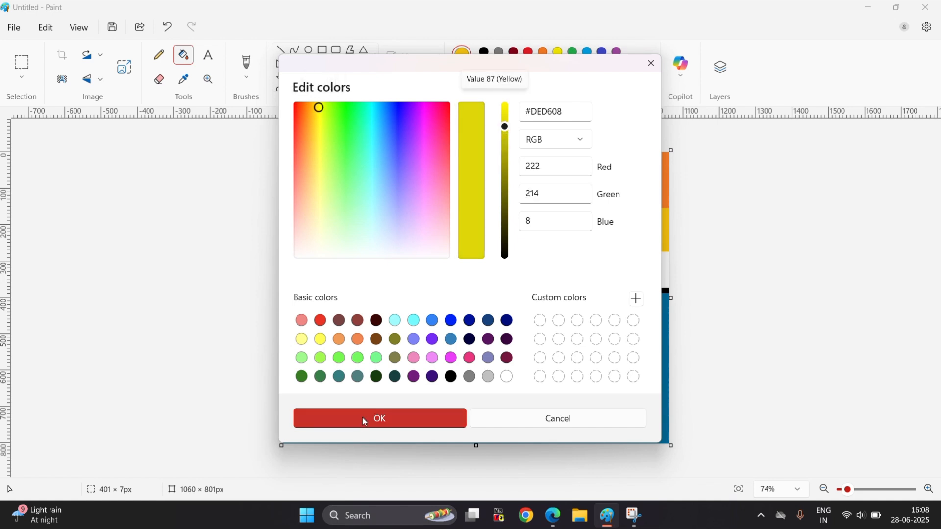
pyautogui.click(380, 418)
pyautogui.click(381, 263)
pyautogui.click(583, 276)
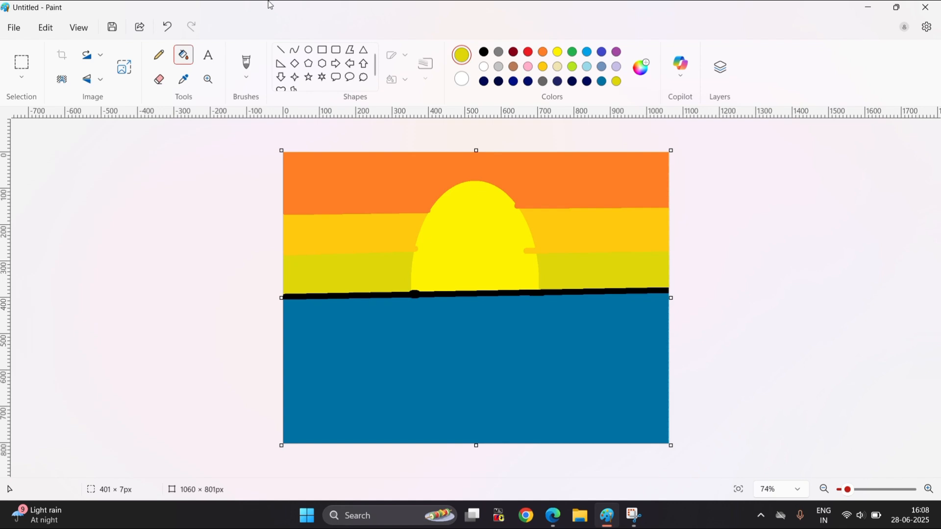
pyautogui.click(246, 76)
pyautogui.click(313, 96)
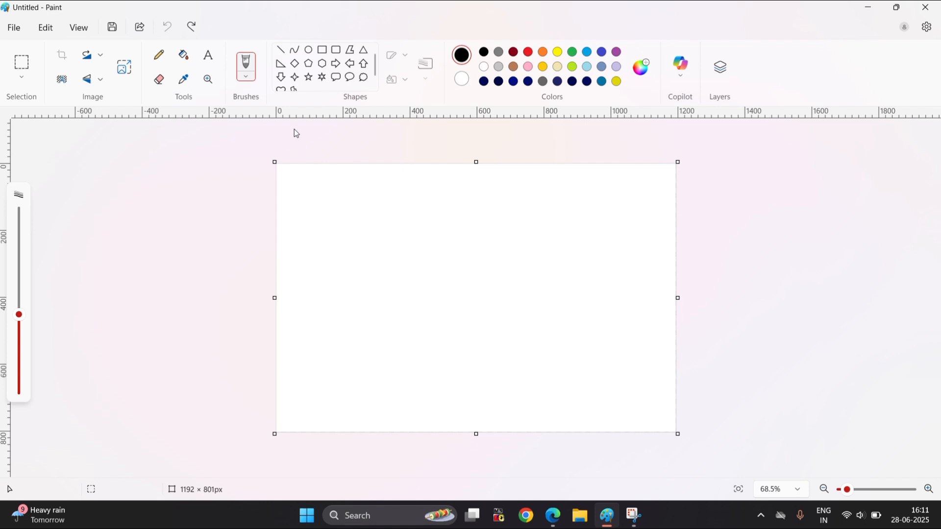
# - Draw a large black oval outline and move it to the middle of the blank canvas
pyautogui.click(308, 49)
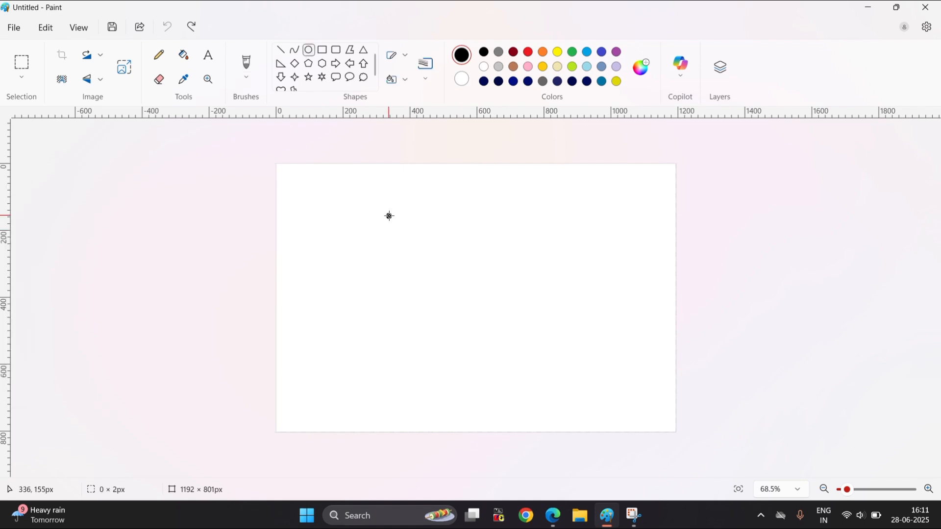
pyautogui.moveTo(389, 216); pyautogui.dragTo(619, 432)
pyautogui.moveTo(492, 361)
pyautogui.mouseDown()
pyautogui.moveTo(464, 320)
pyautogui.moveTo(465, 330)
pyautogui.mouseUp()
pyautogui.click(336, 313)
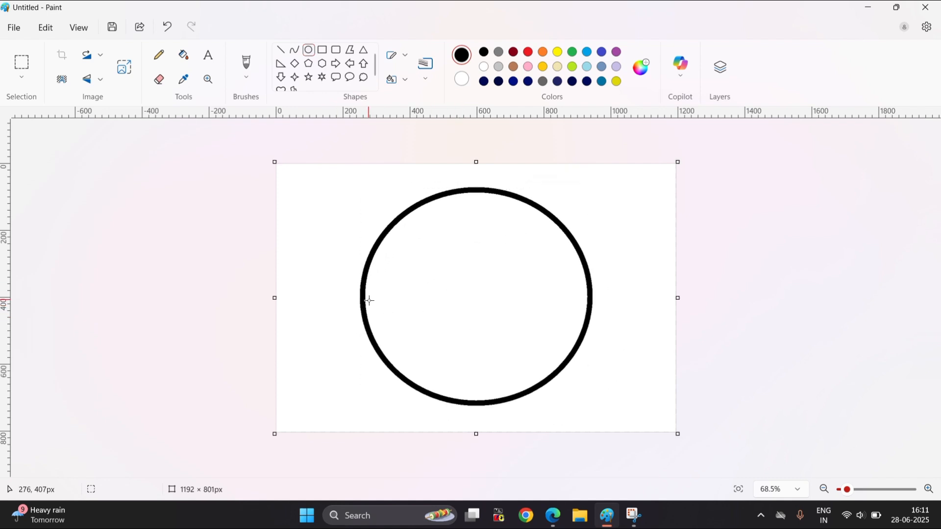
# - Draw a nearly horizontal black line across the middle of the circle, from edge to edge
pyautogui.click(281, 50)
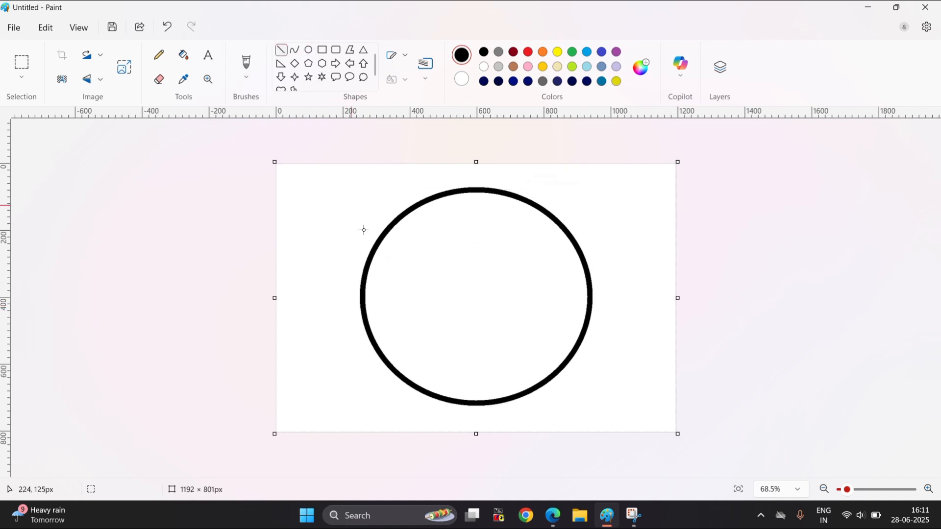
pyautogui.click(365, 307)
pyautogui.moveTo(365, 307); pyautogui.dragTo(589, 297)
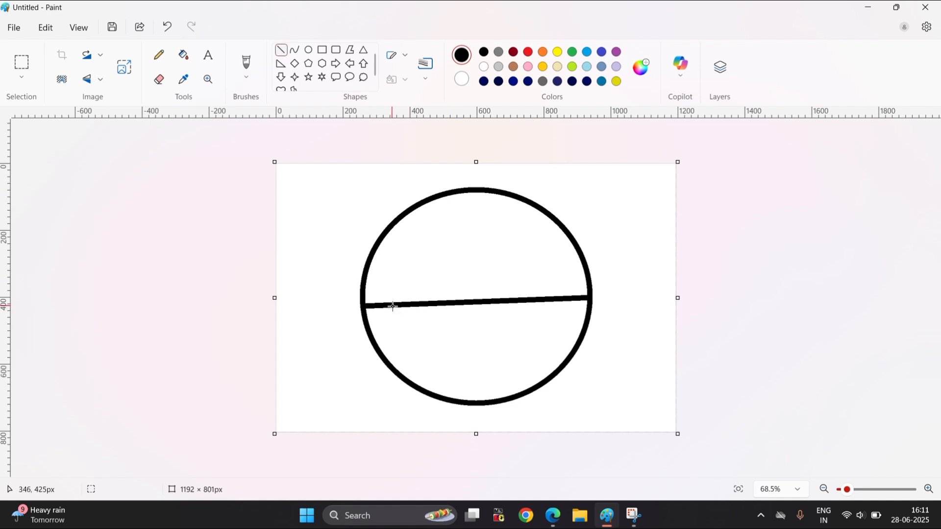
# - Draw six roughly vertical black lines from the middle line down to the circle's lower edge
pyautogui.moveTo(393, 306); pyautogui.dragTo(397, 365)
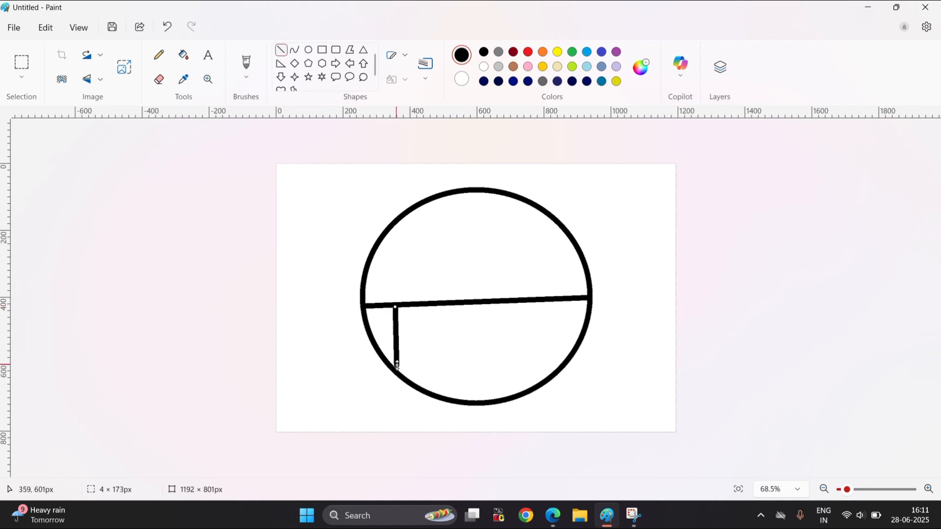
pyautogui.moveTo(426, 307); pyautogui.dragTo(429, 390)
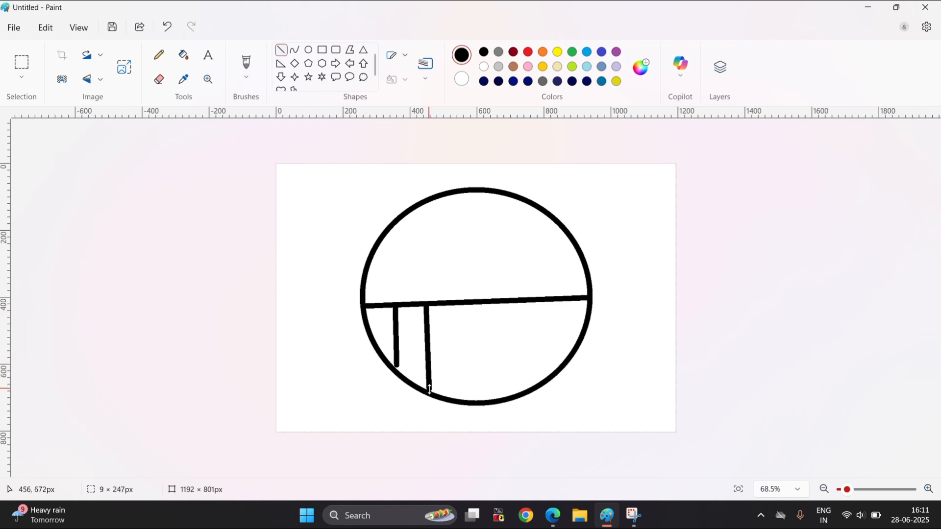
pyautogui.moveTo(465, 308); pyautogui.dragTo(469, 400)
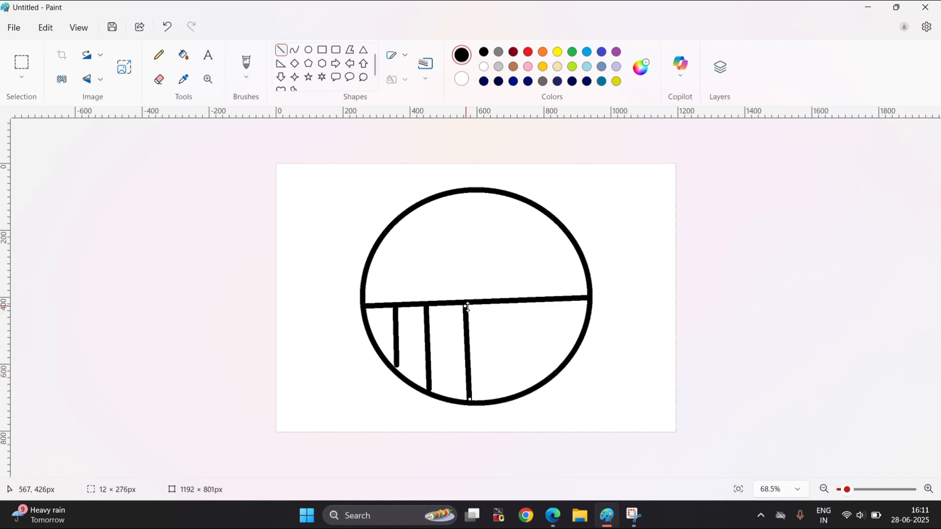
pyautogui.moveTo(492, 306); pyautogui.dragTo(497, 398)
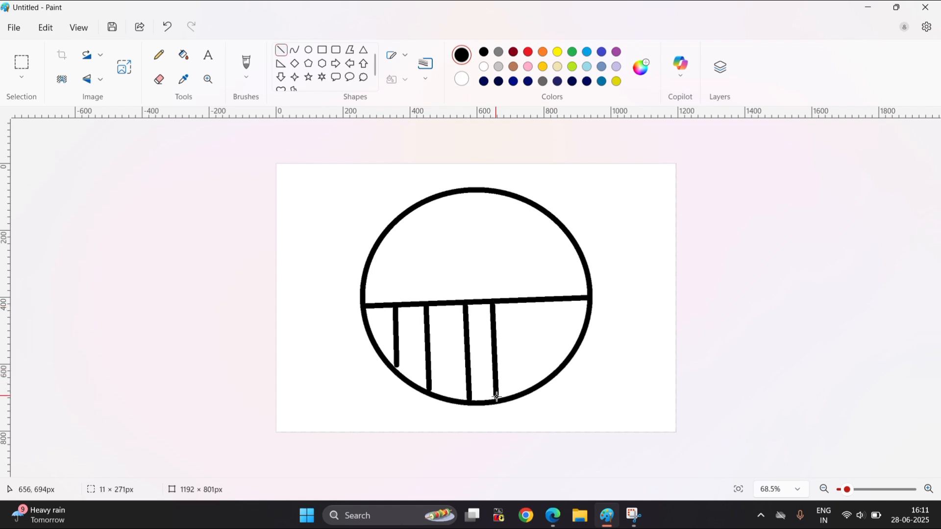
pyautogui.moveTo(521, 304); pyautogui.dragTo(521, 391)
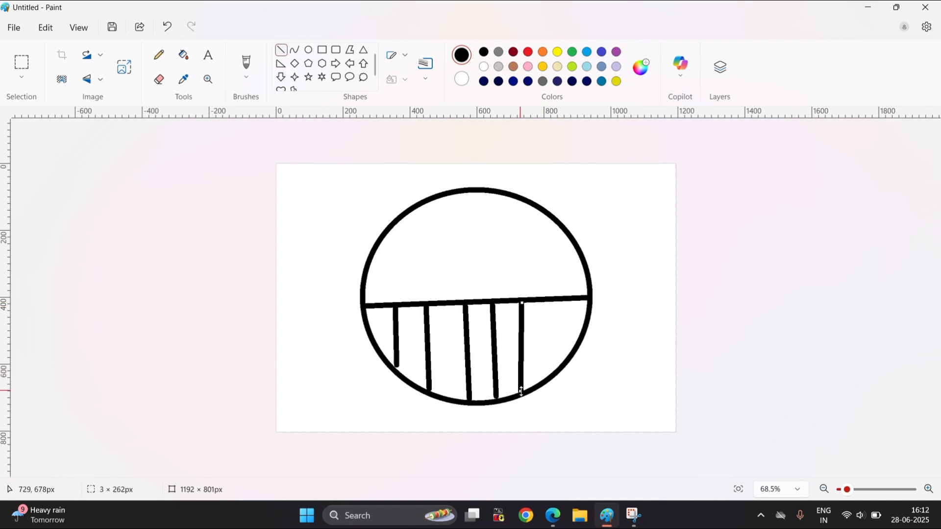
pyautogui.moveTo(556, 301); pyautogui.dragTo(553, 376)
pyautogui.click(529, 255)
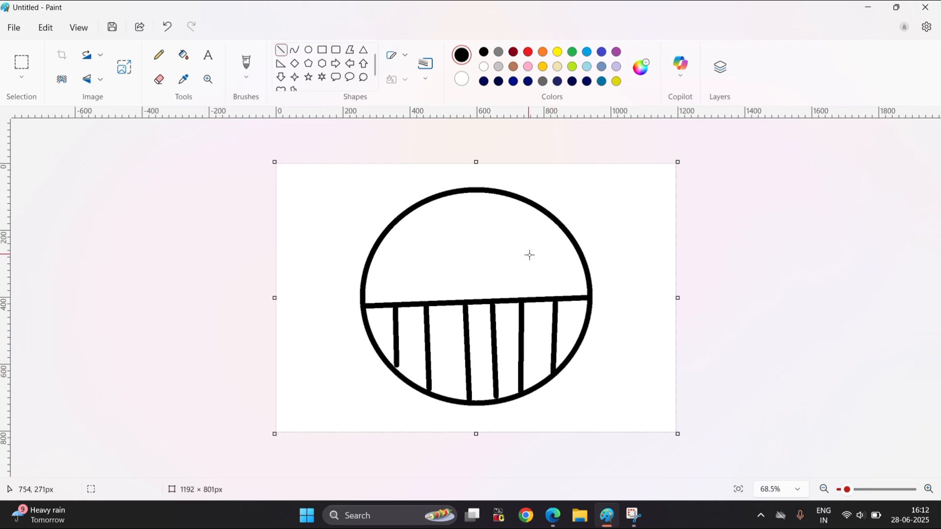
pyautogui.click(529, 255)
# - Draw a black line about 582 px long across the circle's upper part and fill the section above it with black
pyautogui.moveTo(375, 248); pyautogui.dragTo(570, 241)
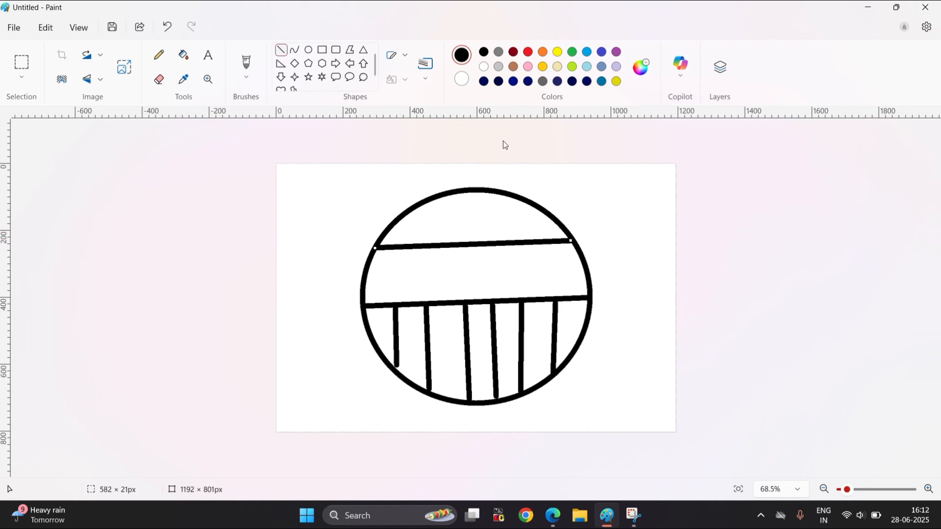
pyautogui.click(542, 51)
pyautogui.click(528, 52)
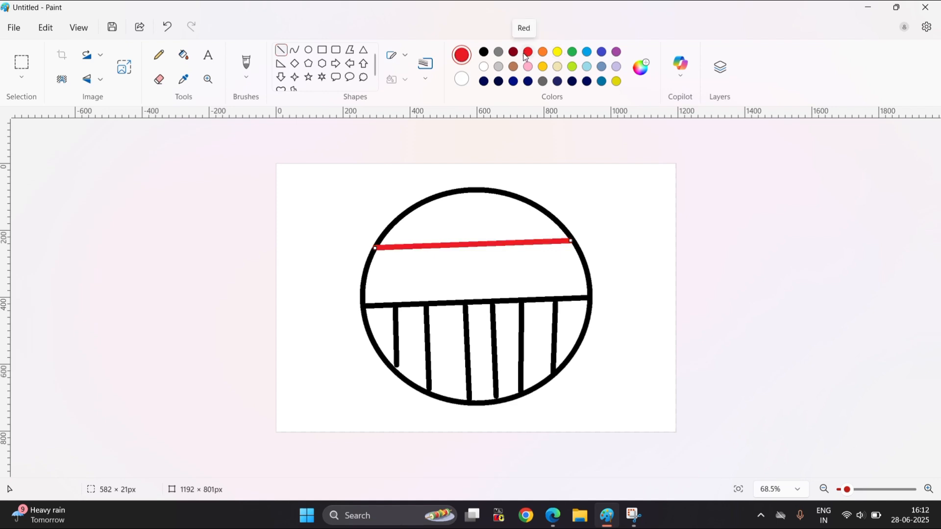
pyautogui.click(542, 52)
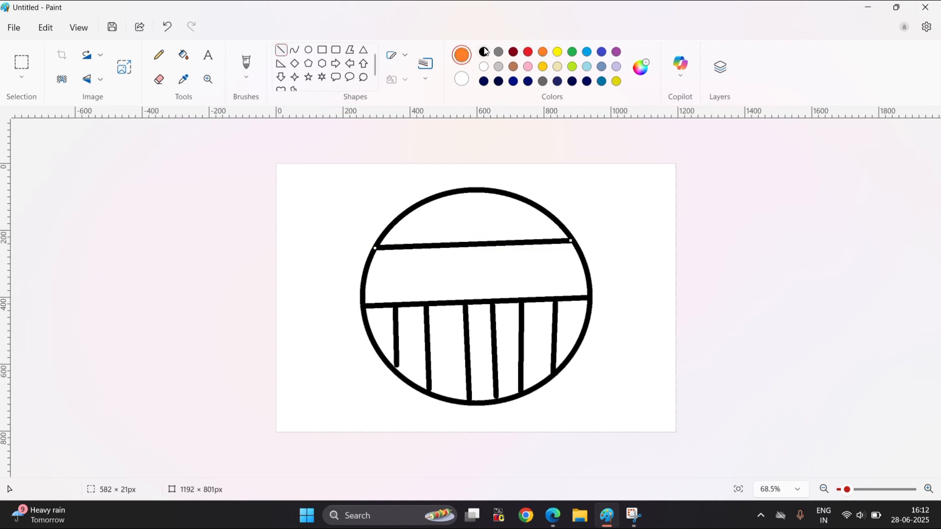
pyautogui.click(483, 52)
pyautogui.click(452, 201)
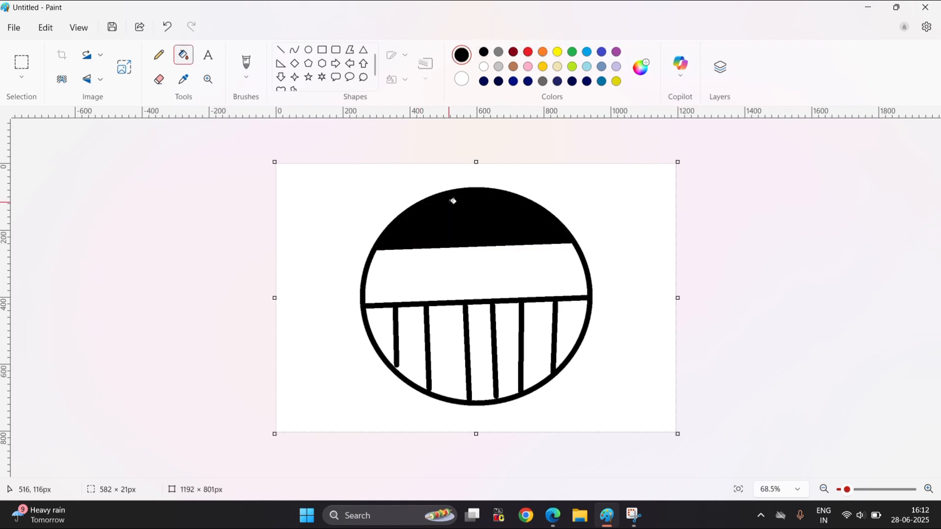
# - Draw a dark blue line about 641 px long below the black section and fill the band between them with dark blue
pyautogui.click(513, 82)
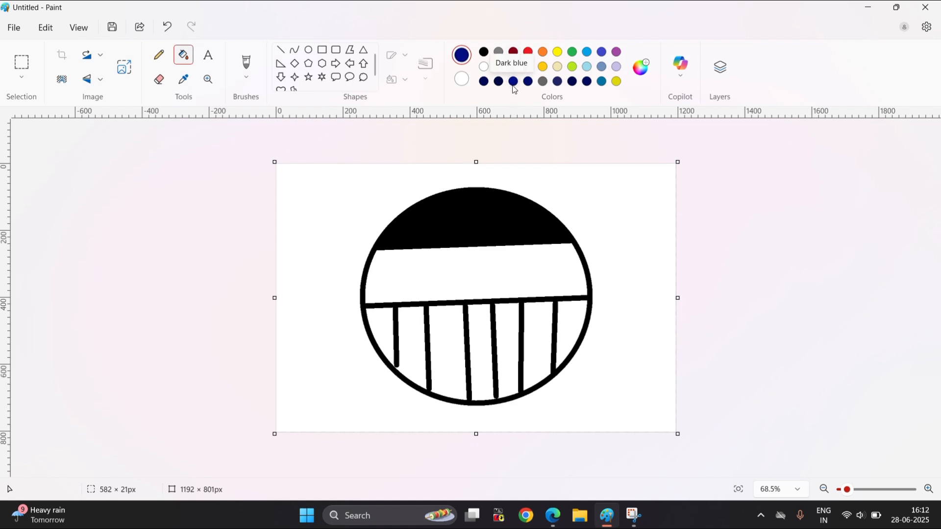
pyautogui.click(279, 45)
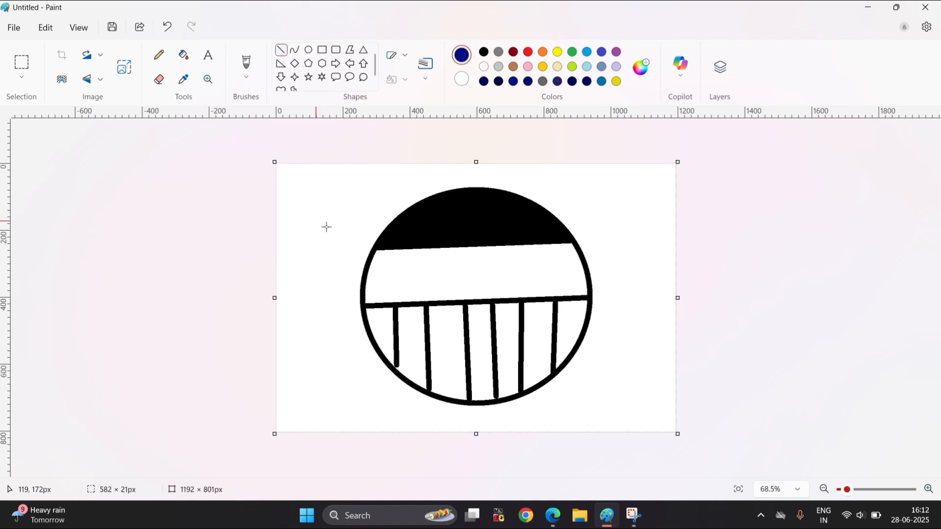
pyautogui.moveTo(369, 274)
pyautogui.mouseDown()
pyautogui.moveTo(466, 281)
pyautogui.moveTo(588, 269)
pyautogui.moveTo(582, 263)
pyautogui.mouseUp()
pyautogui.click(185, 57)
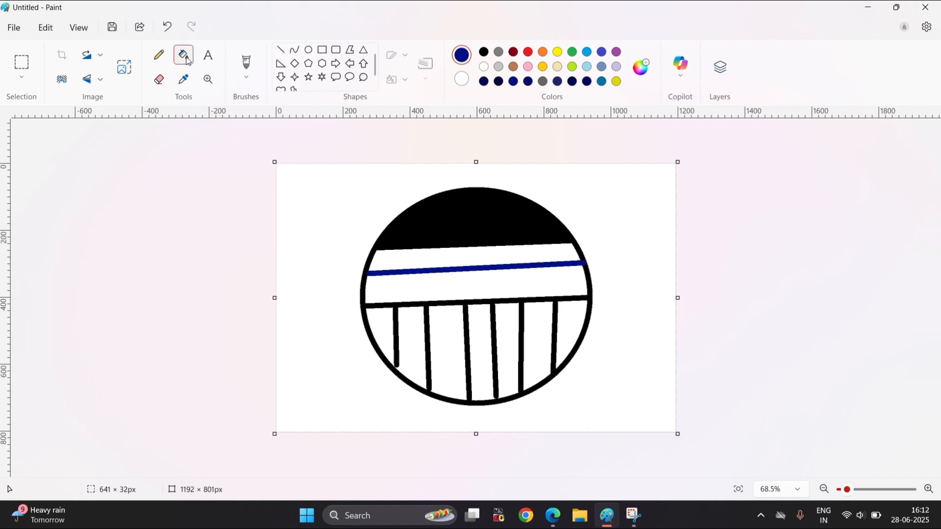
pyautogui.click(472, 255)
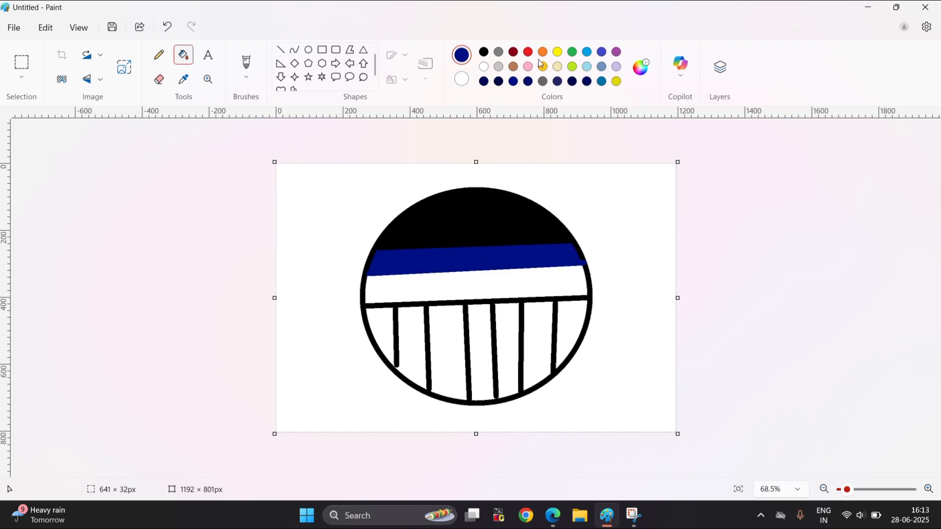
# - Fill the band above the middle line and all seven sections between the vertical lines with light blue
pyautogui.click(588, 66)
pyautogui.click(494, 277)
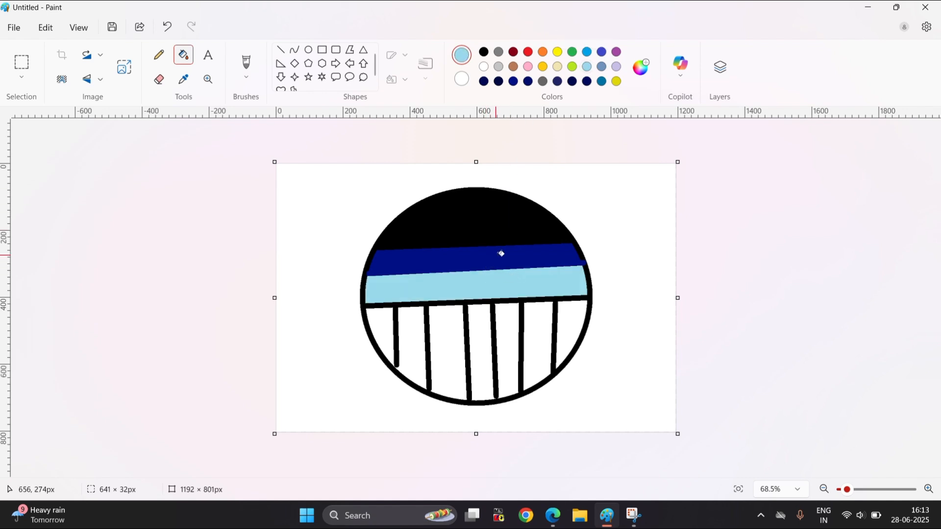
pyautogui.click(460, 339)
pyautogui.click(481, 341)
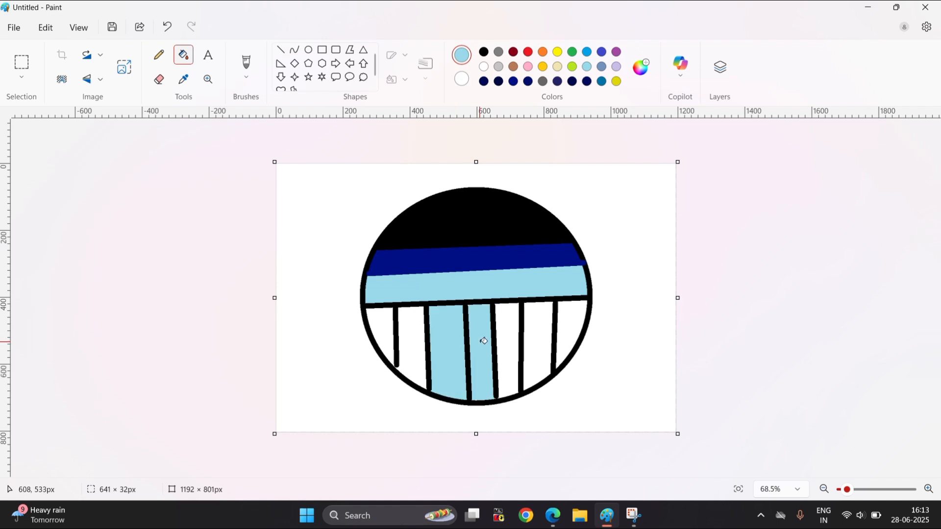
pyautogui.click(524, 346)
pyautogui.click(530, 343)
pyautogui.click(565, 331)
pyautogui.click(411, 357)
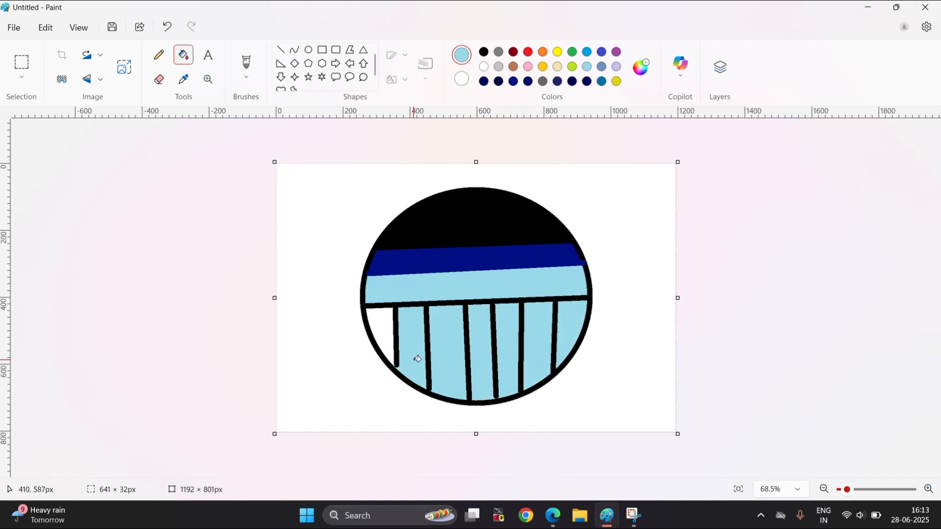
pyautogui.click(386, 332)
# - Paint a brown branch with several twigs using a thinner brush, reaching inward from the circle's right edge across the blue bands
pyautogui.click(240, 78)
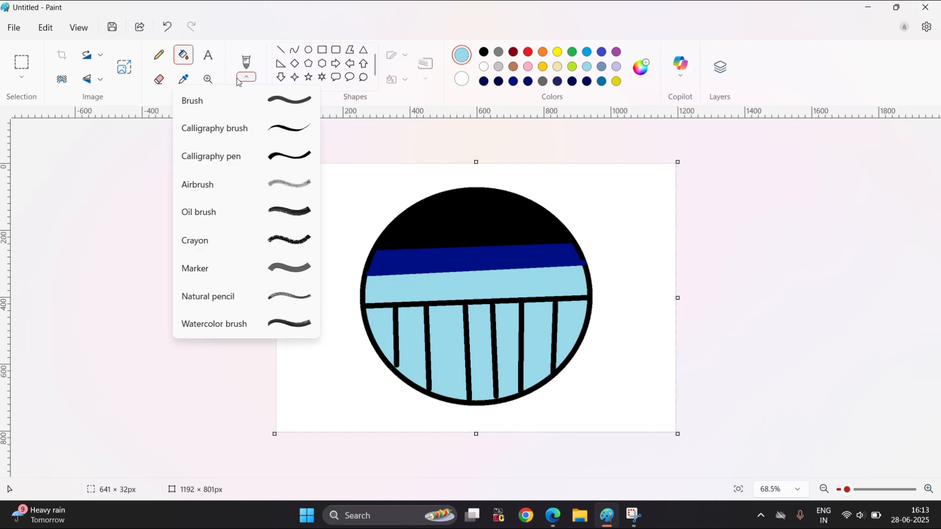
pyautogui.click(237, 77)
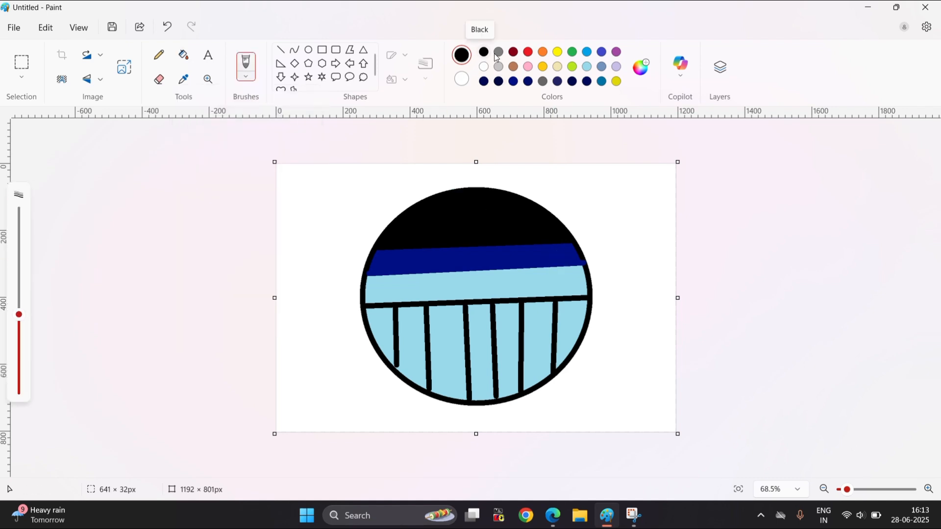
pyautogui.click(515, 66)
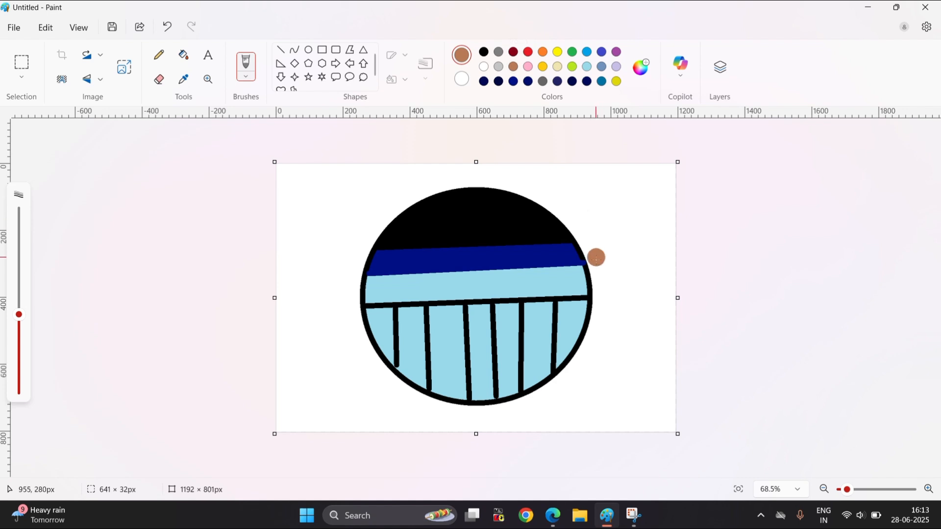
pyautogui.click(18, 346)
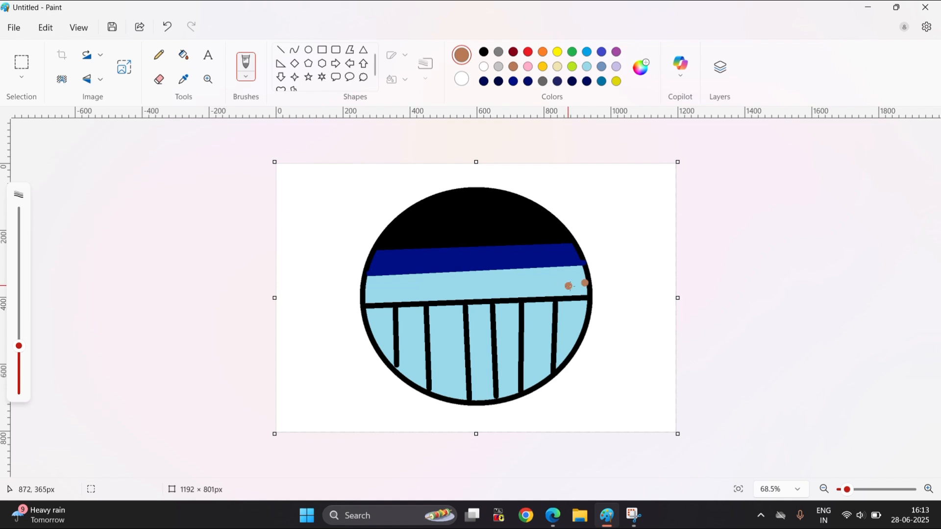
pyautogui.moveTo(585, 285)
pyautogui.mouseDown()
pyautogui.moveTo(538, 257)
pyautogui.moveTo(482, 246)
pyautogui.moveTo(508, 246)
pyautogui.moveTo(497, 217)
pyautogui.mouseUp()
pyautogui.moveTo(506, 254)
pyautogui.mouseDown()
pyautogui.moveTo(471, 267)
pyautogui.moveTo(510, 260)
pyautogui.moveTo(530, 232)
pyautogui.moveTo(505, 281)
pyautogui.mouseUp()
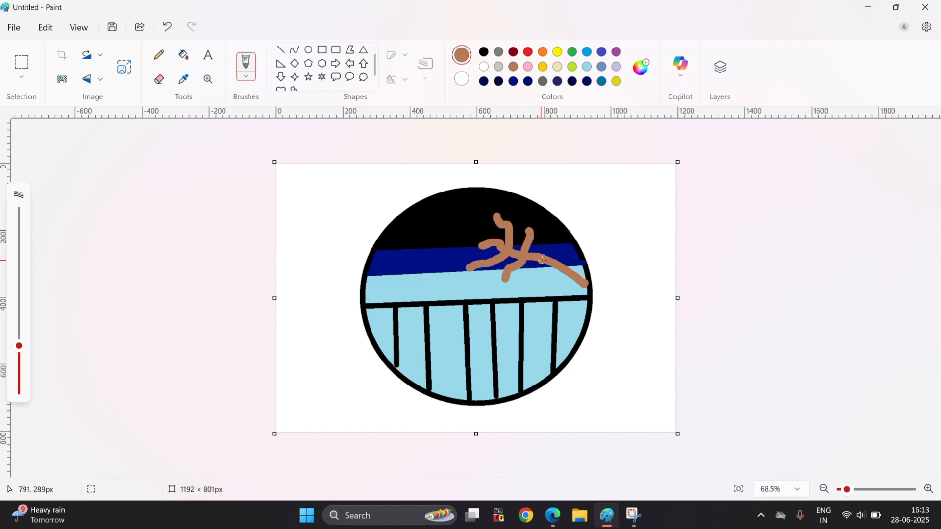
pyautogui.moveTo(551, 242)
pyautogui.mouseDown()
pyautogui.moveTo(533, 287)
pyautogui.moveTo(549, 288)
pyautogui.mouseUp()
# - Paint pink blossoms on the tips of the branch's twigs, undoing the stray stroke that runs down over the railing
pyautogui.click(528, 66)
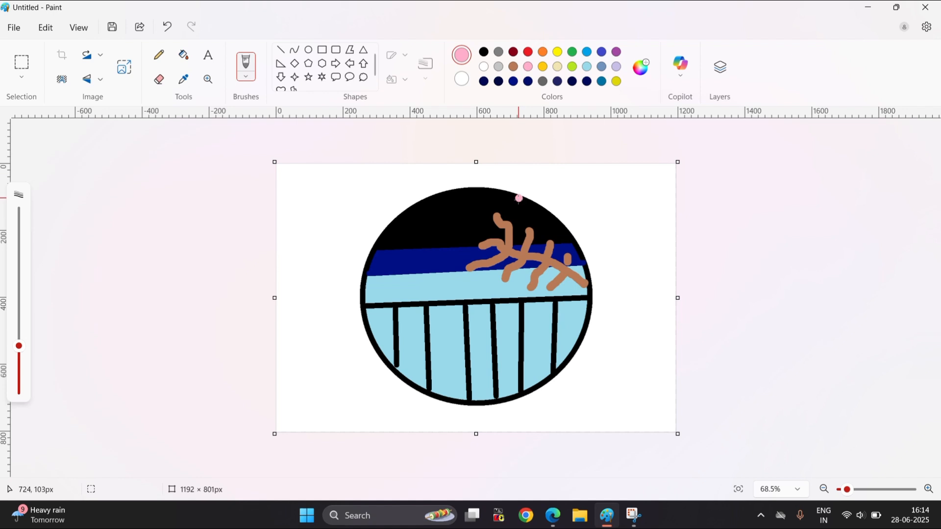
pyautogui.moveTo(500, 224)
pyautogui.mouseDown()
pyautogui.moveTo(501, 206)
pyautogui.moveTo(497, 217)
pyautogui.mouseUp()
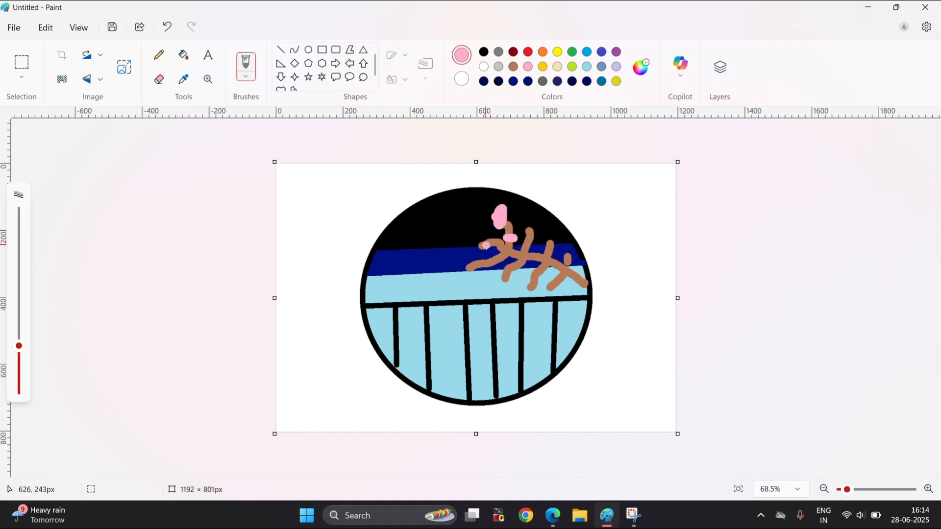
pyautogui.moveTo(483, 235)
pyautogui.mouseDown()
pyautogui.moveTo(474, 273)
pyautogui.moveTo(505, 276)
pyautogui.mouseUp()
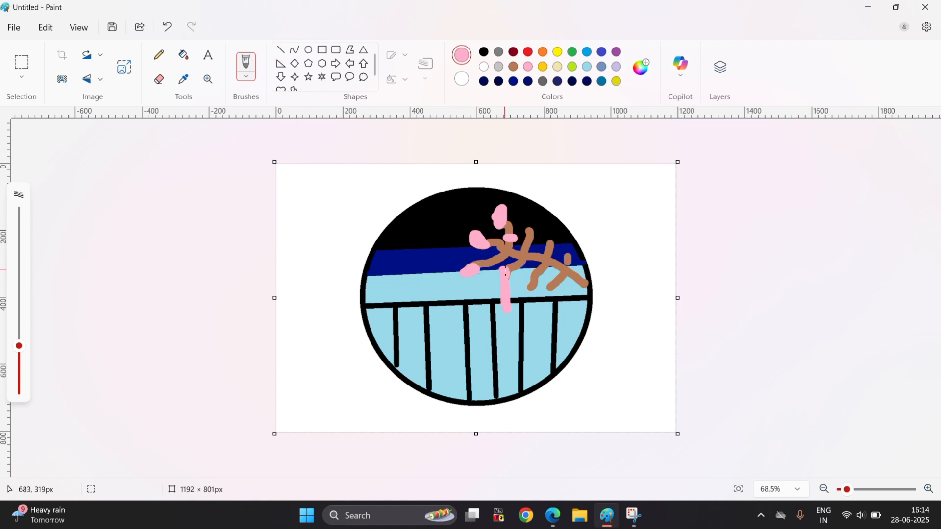
pyautogui.hotkey('ctrl', 'z')
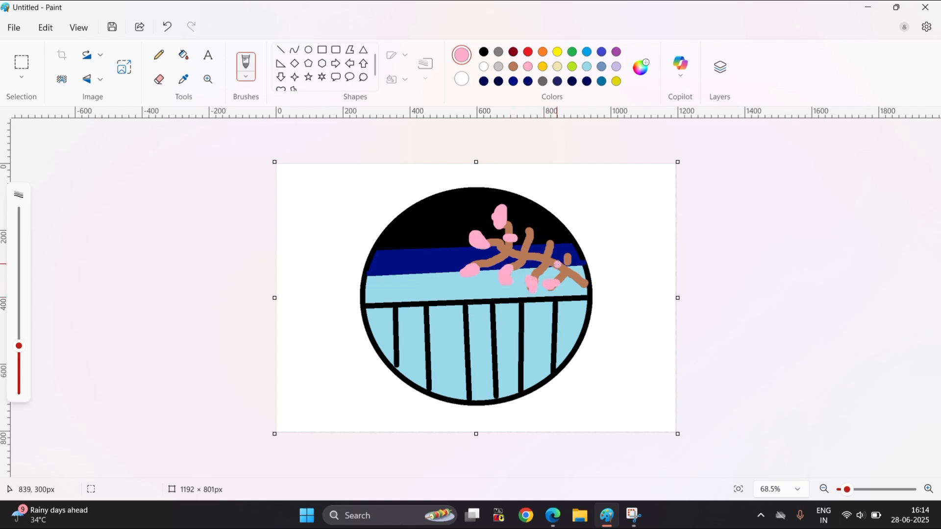
pyautogui.moveTo(570, 257)
pyautogui.mouseDown()
pyautogui.moveTo(555, 240)
pyautogui.moveTo(522, 245)
pyautogui.mouseUp()
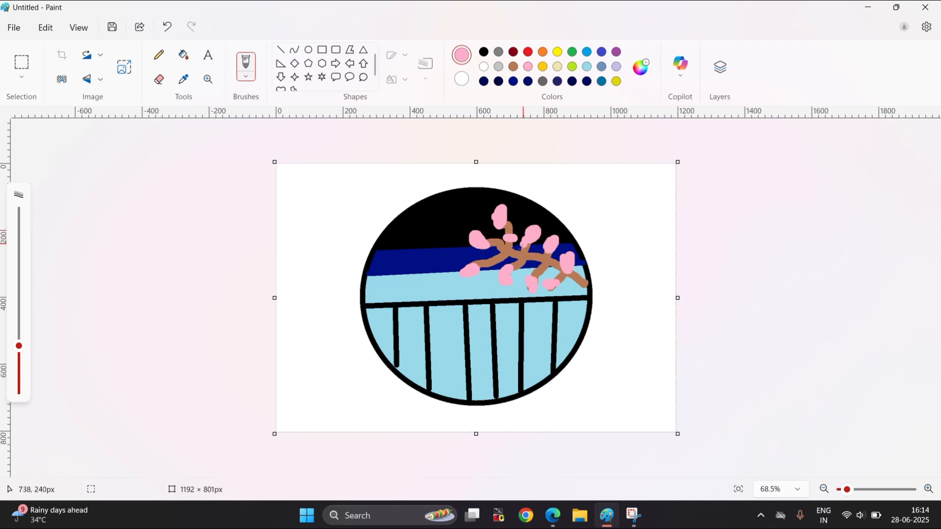
# - Paint a black silhouette figure with head, body, arms and legs at the railing's left end, using a 68 px brush
pyautogui.click(484, 52)
pyautogui.click(23, 304)
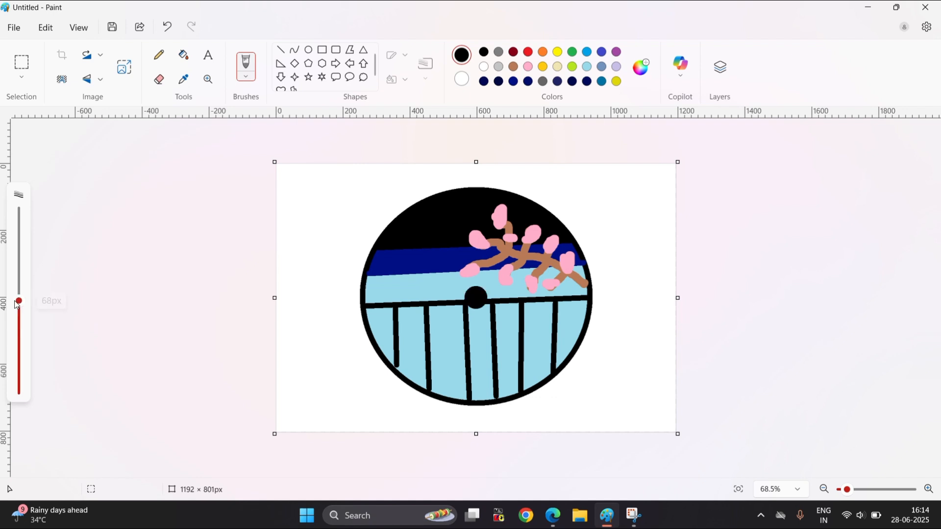
pyautogui.moveTo(405, 265)
pyautogui.mouseDown()
pyautogui.moveTo(414, 274)
pyautogui.moveTo(394, 267)
pyautogui.moveTo(408, 301)
pyautogui.mouseUp()
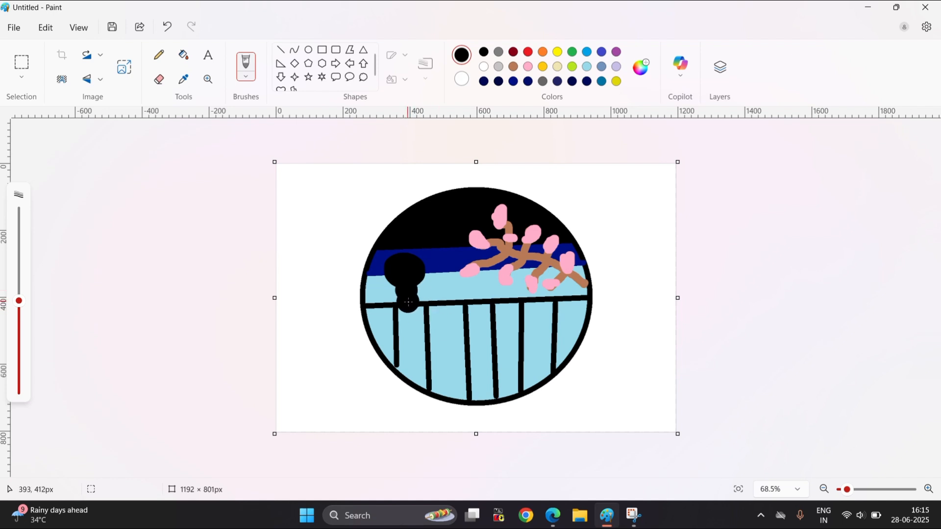
pyautogui.moveTo(408, 303); pyautogui.dragTo(401, 319)
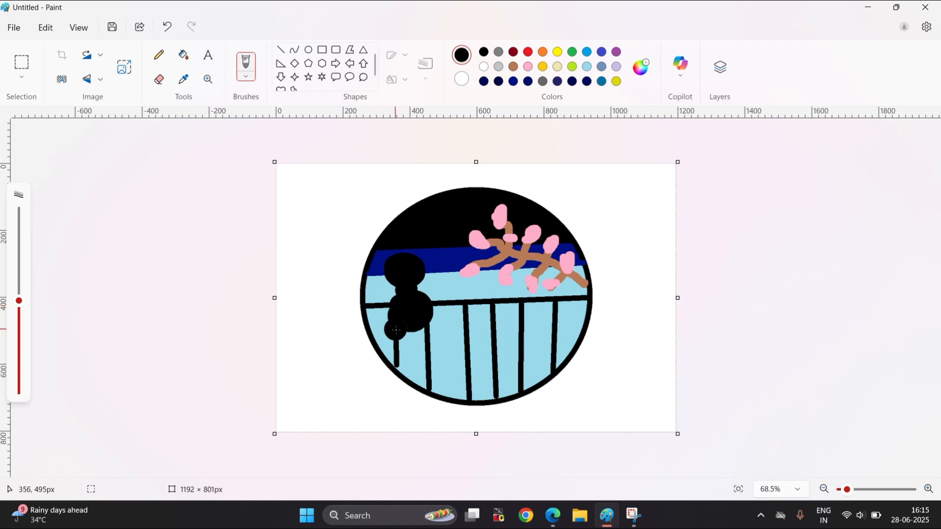
pyautogui.moveTo(396, 330)
pyautogui.mouseDown()
pyautogui.moveTo(381, 343)
pyautogui.moveTo(419, 325)
pyautogui.moveTo(425, 368)
pyautogui.moveTo(396, 357)
pyautogui.mouseUp()
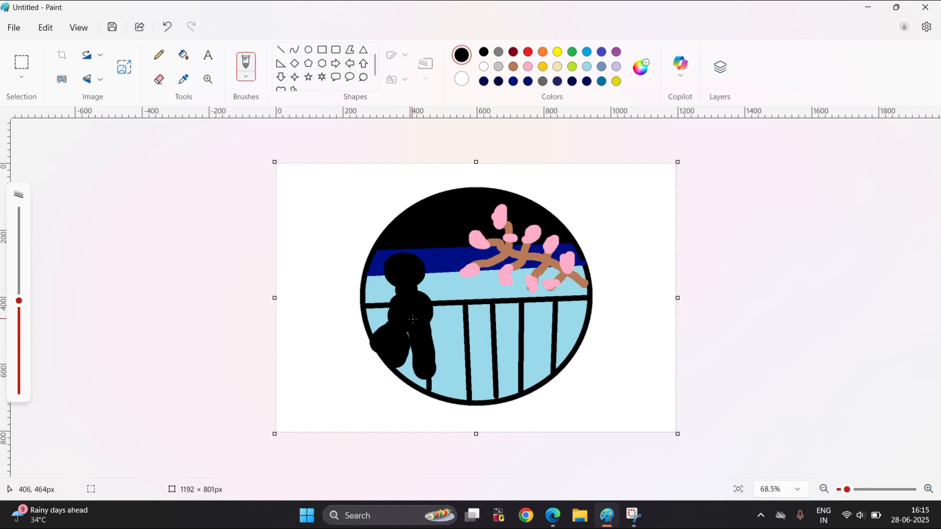
pyautogui.moveTo(430, 296)
pyautogui.mouseDown()
pyautogui.moveTo(434, 278)
pyautogui.moveTo(373, 297)
pyautogui.mouseUp()
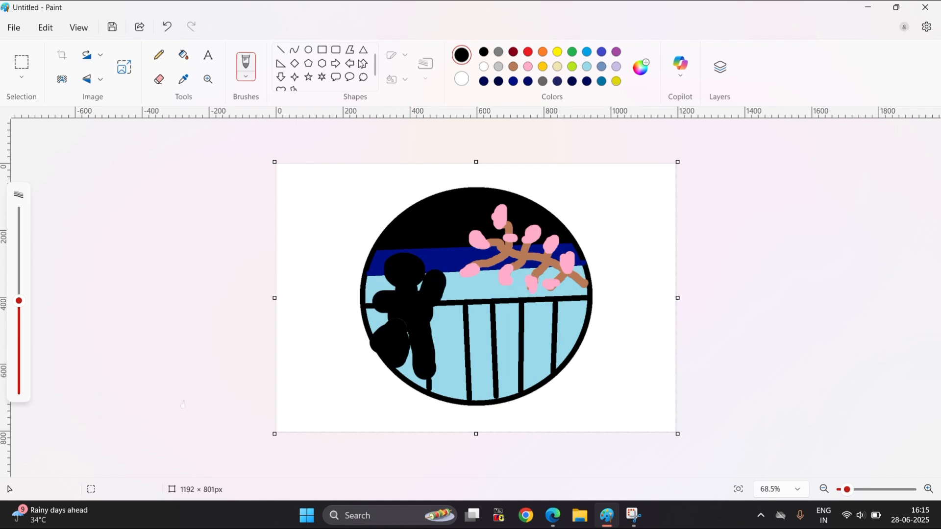
# - Draw six small yellow four-point stars across the night sky in the circle's upper part
pyautogui.click(295, 77)
pyautogui.click(557, 51)
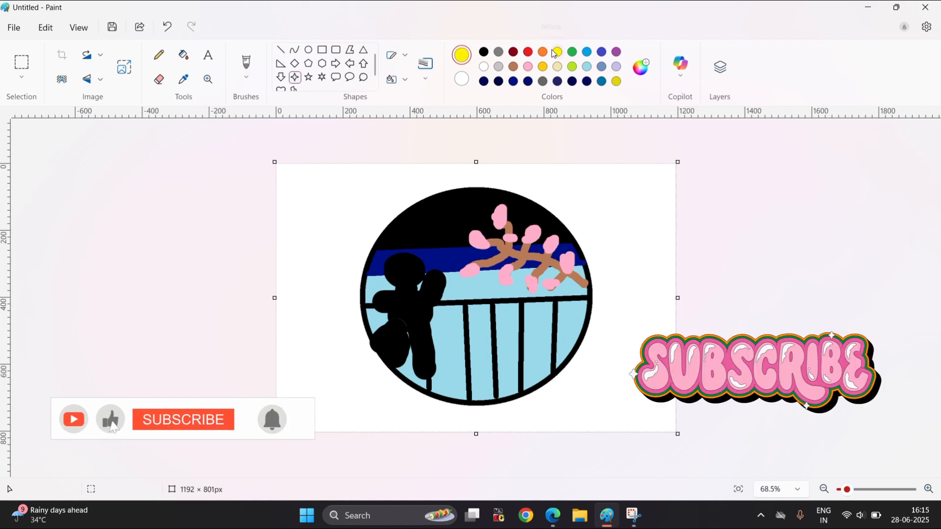
pyautogui.moveTo(421, 216); pyautogui.dragTo(434, 228)
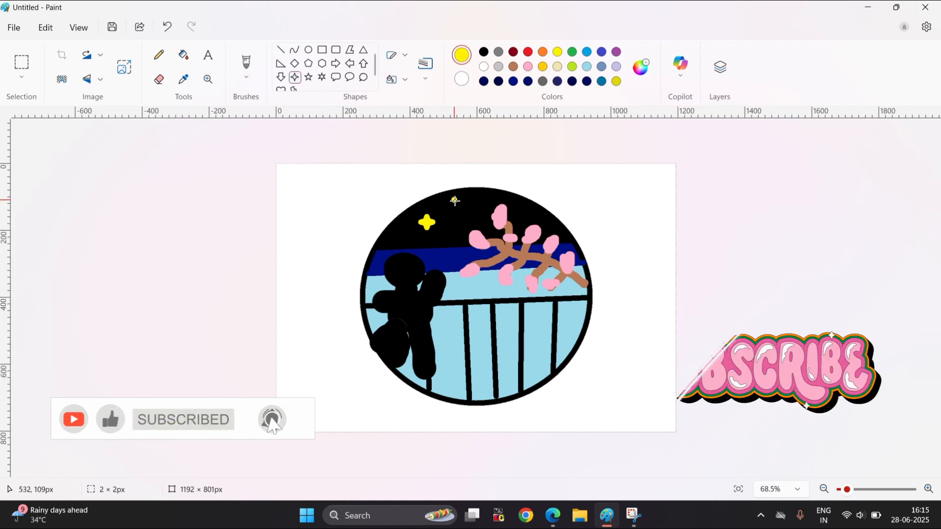
pyautogui.moveTo(451, 197)
pyautogui.mouseDown()
pyautogui.moveTo(468, 214)
pyautogui.moveTo(460, 253)
pyautogui.mouseUp()
pyautogui.click(448, 241)
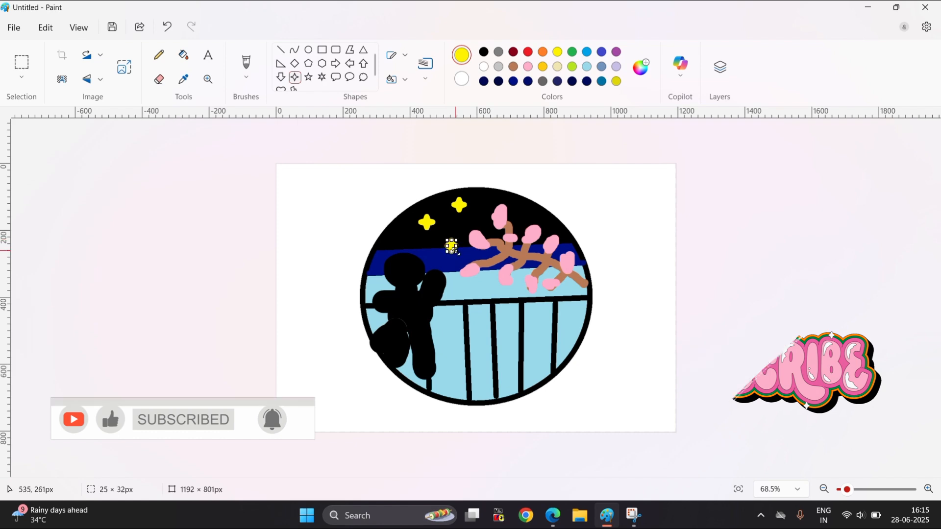
pyautogui.click(520, 210)
pyautogui.moveTo(520, 210); pyautogui.dragTo(528, 219)
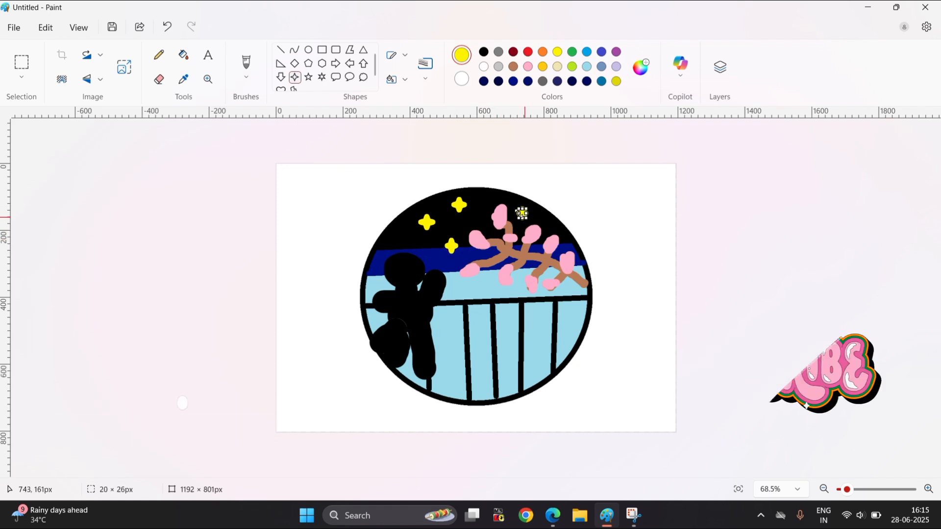
pyautogui.click(481, 195)
pyautogui.moveTo(479, 195); pyautogui.dragTo(491, 206)
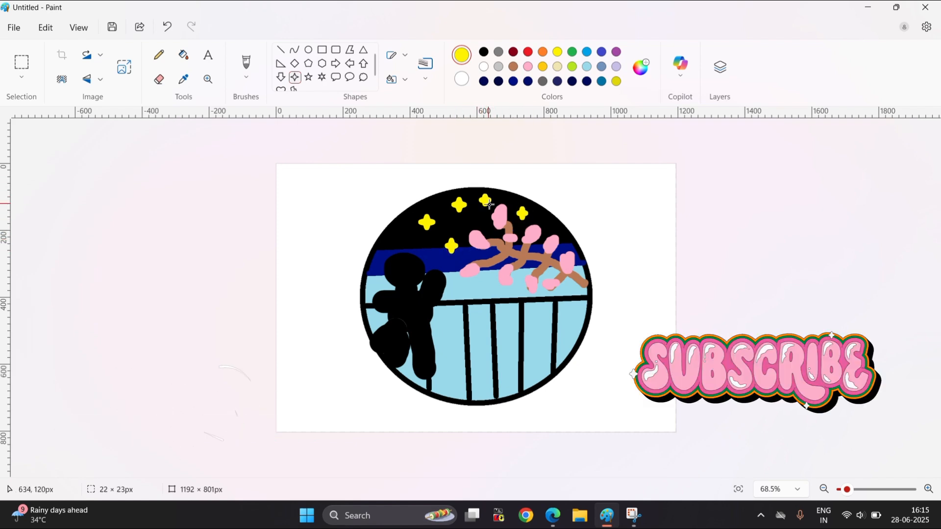
pyautogui.click(399, 235)
pyautogui.moveTo(400, 235); pyautogui.dragTo(413, 244)
pyautogui.click(345, 261)
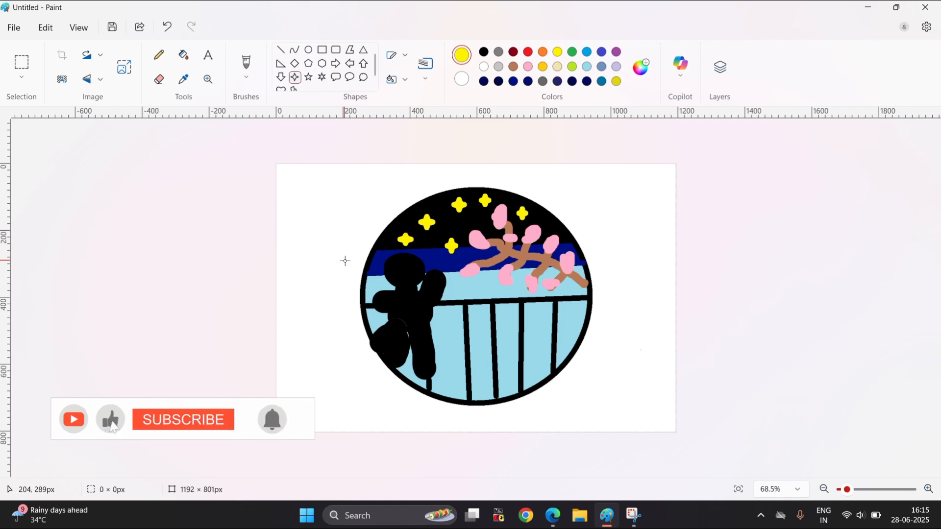